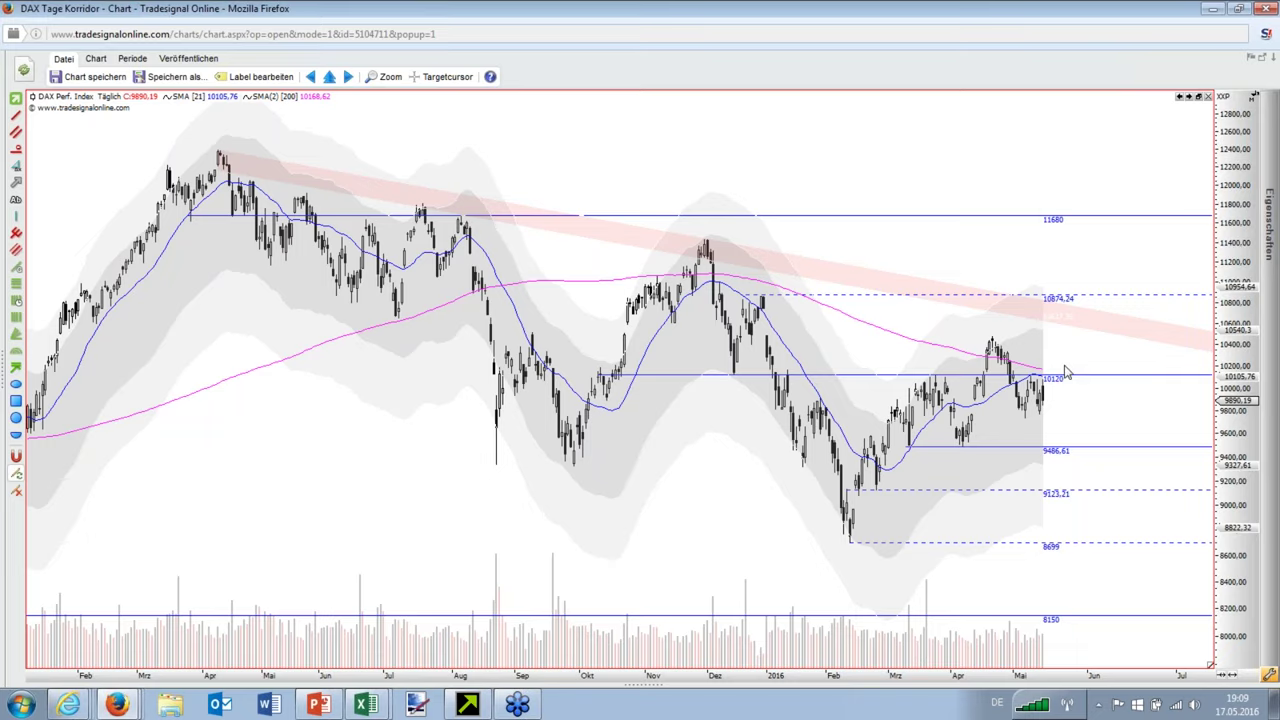
Step: Add a copy of the solid horizontal 9486.61 support line at 9756.63, by the May low of the daily DAX chart
mouse_move(1093, 378)
left_click(926, 448)
left_click_drag(926, 452, 1050, 418)
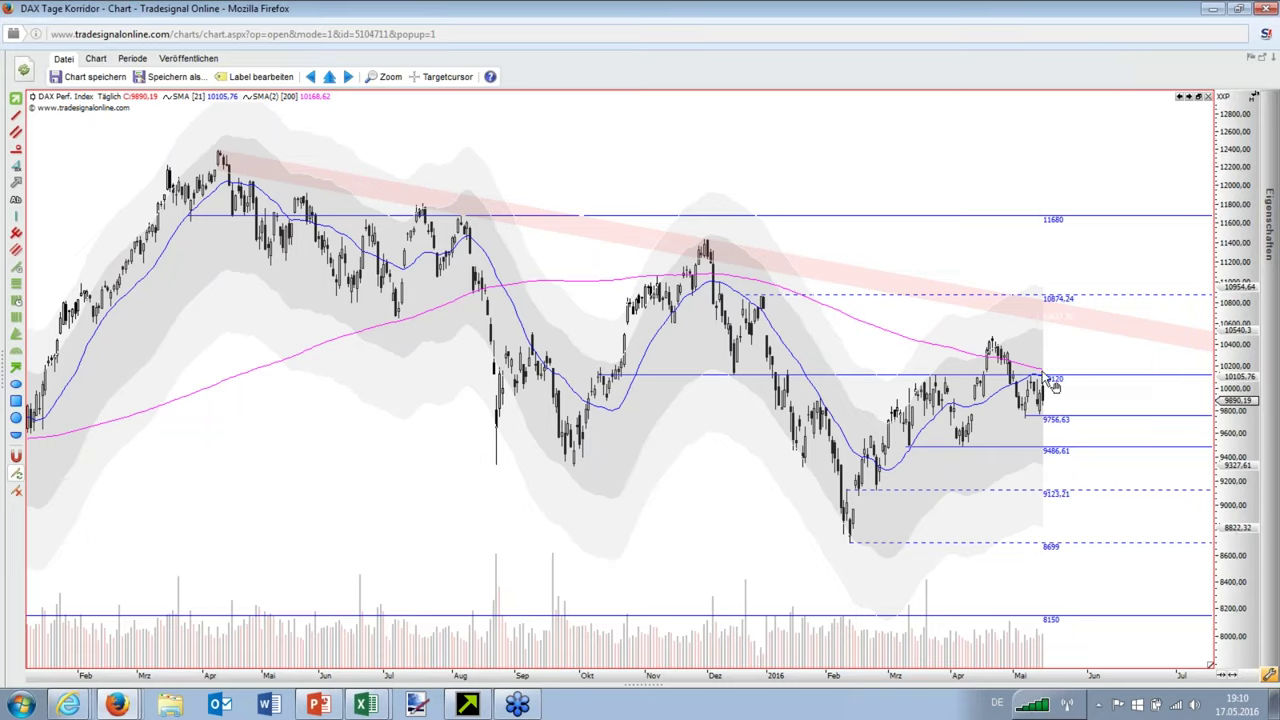
Step: Enlarge the daily DAX chart's price and time scales to show the period from October through May
left_click_drag(1266, 380, 1240, 437)
left_click_drag(914, 683, 570, 681)
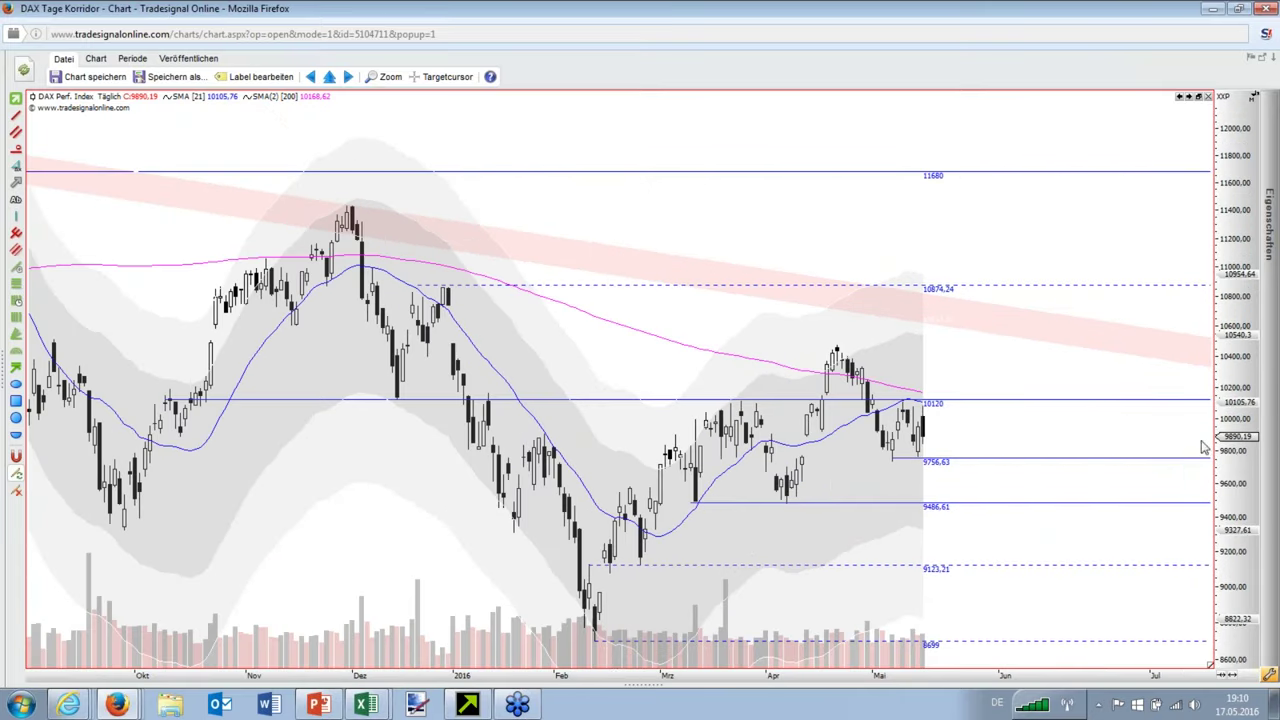
scroll(1218, 487, "down", 1)
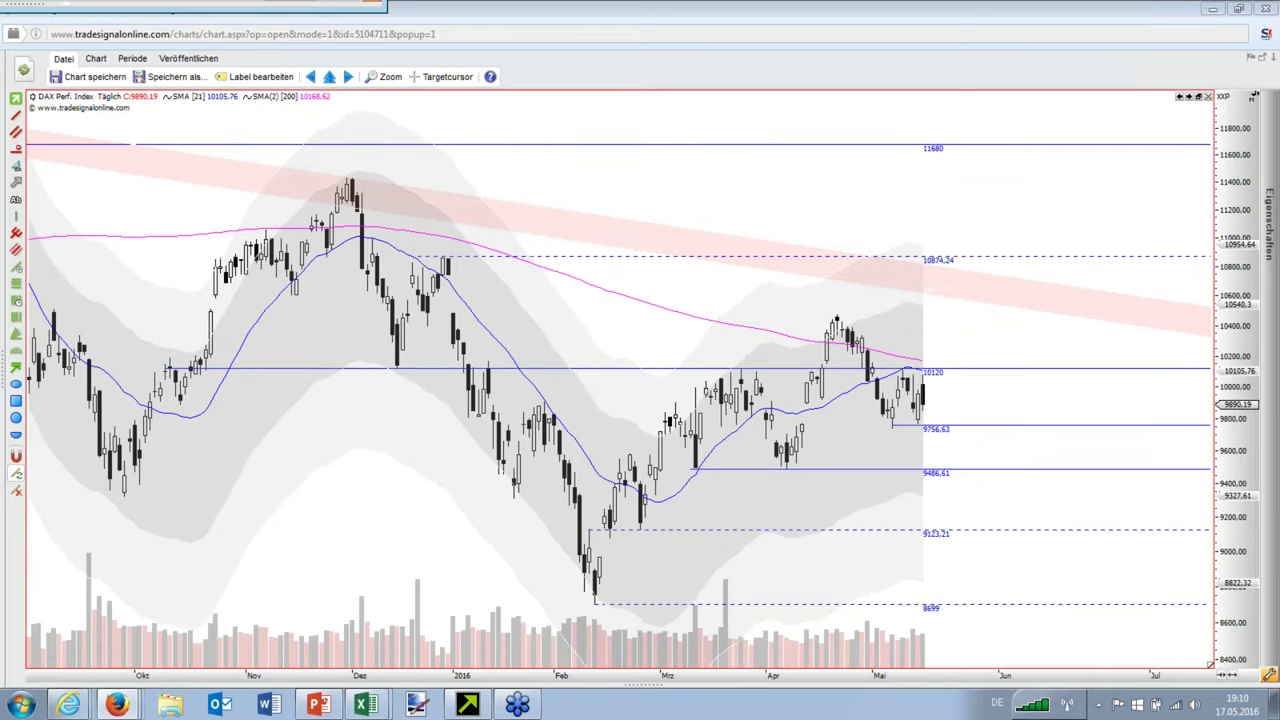
Step: Bring the hourly DAX chart to the front and examine the period from mid-March at the 10120 level
key("alt+Tab")
left_click_drag(531, 20, 289, 74)
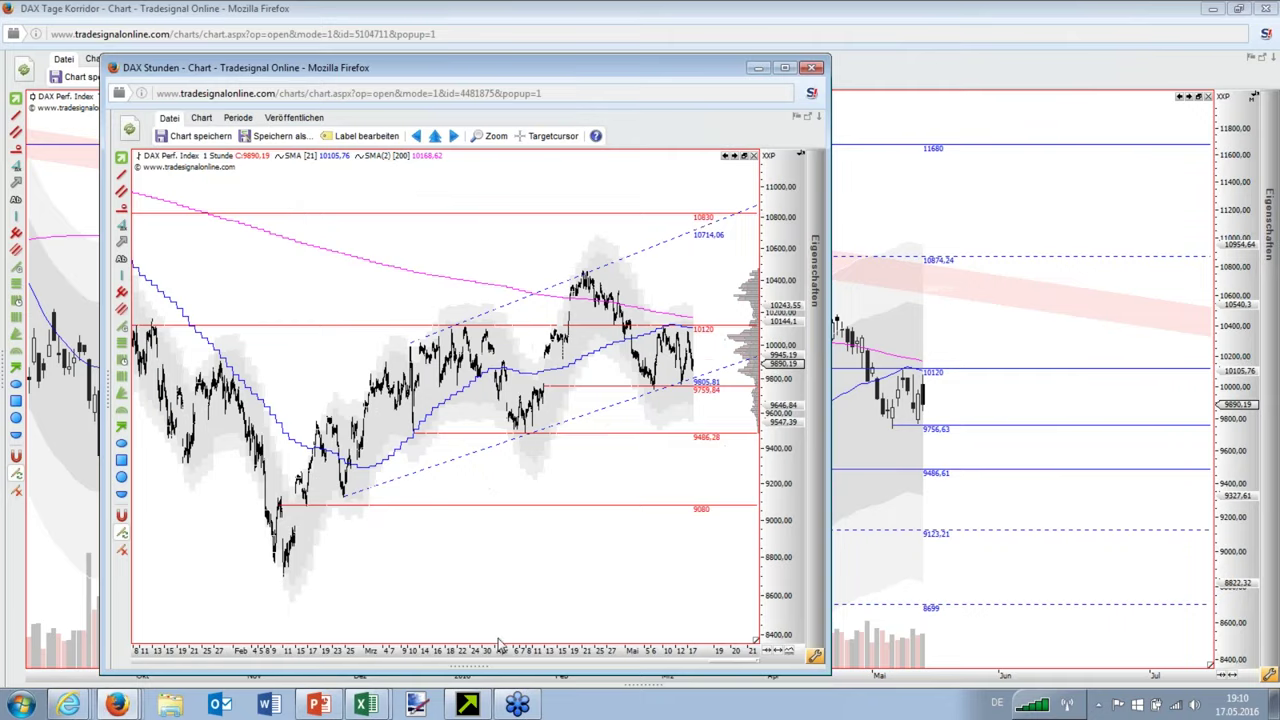
left_click_drag(502, 648, 290, 648)
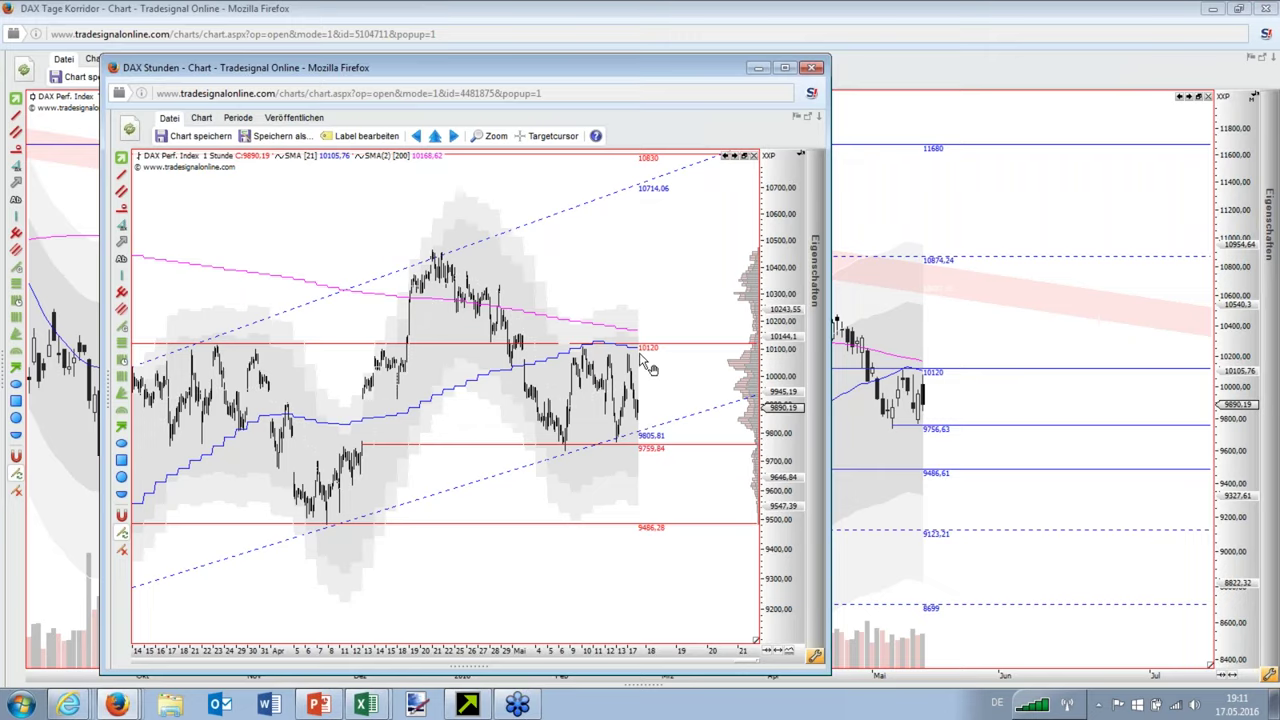
mouse_move(641, 357)
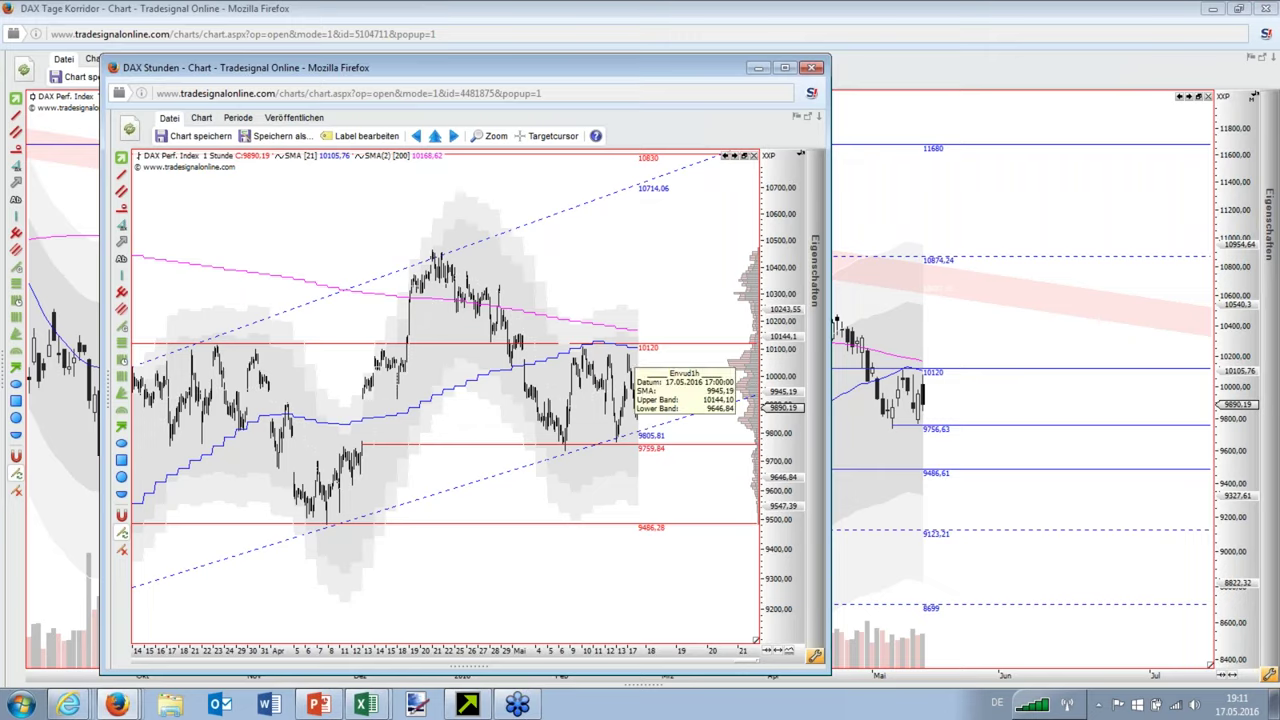
Step: Inspect the hourly DAX chart from mid-February with the crosshair near the 10120 line, and dismiss its window
left_click_drag(718, 74, 608, 0)
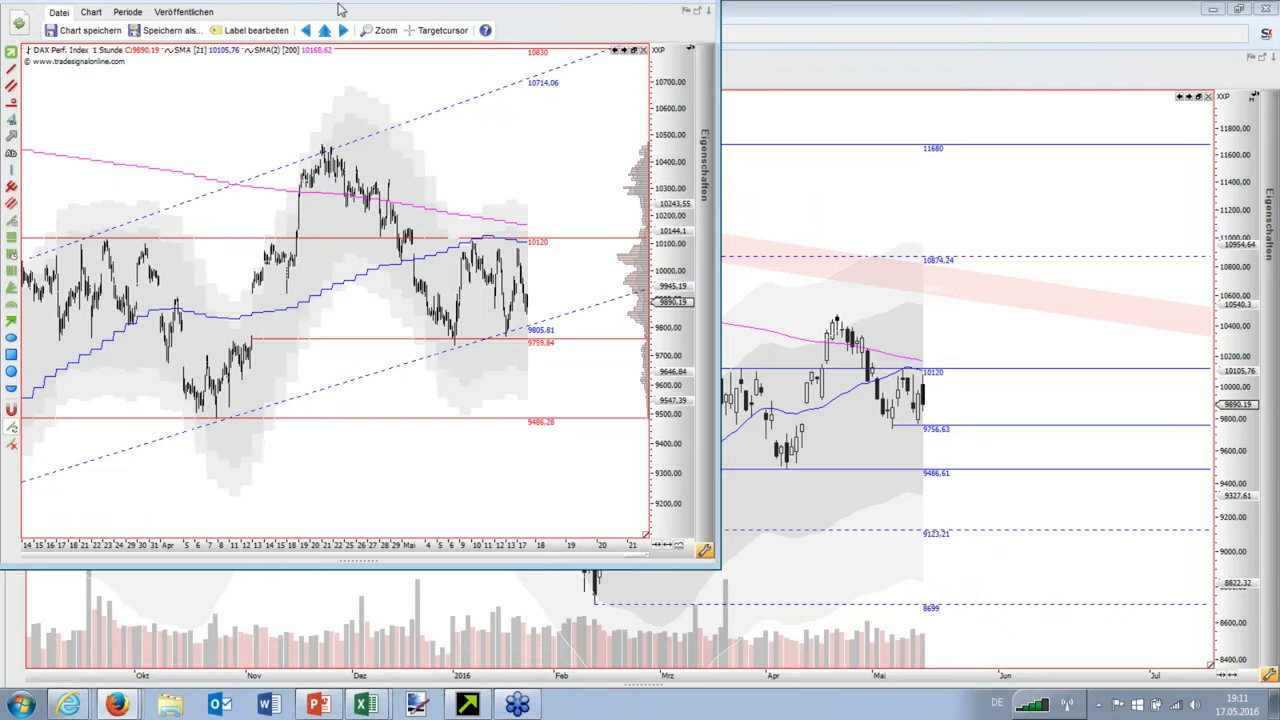
left_click_drag(340, 10, 237, 82)
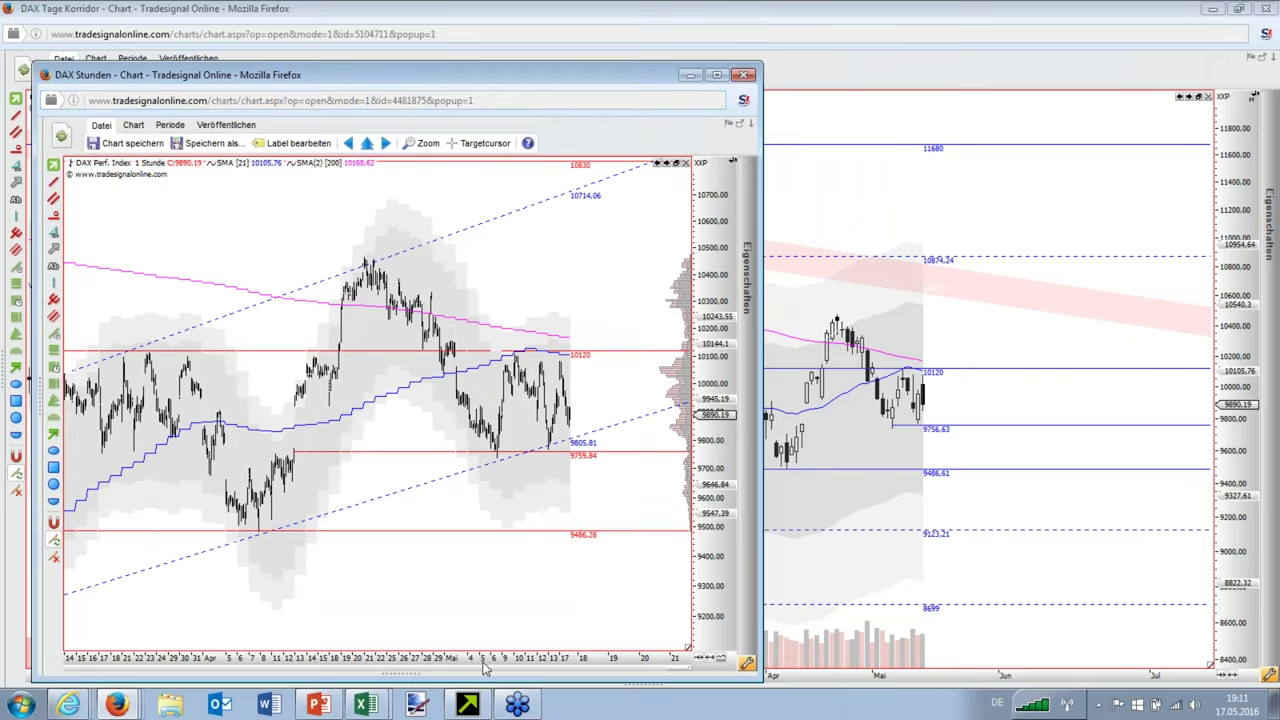
scroll(484, 668, "down", 4)
left_click_drag(615, 415, 632, 358)
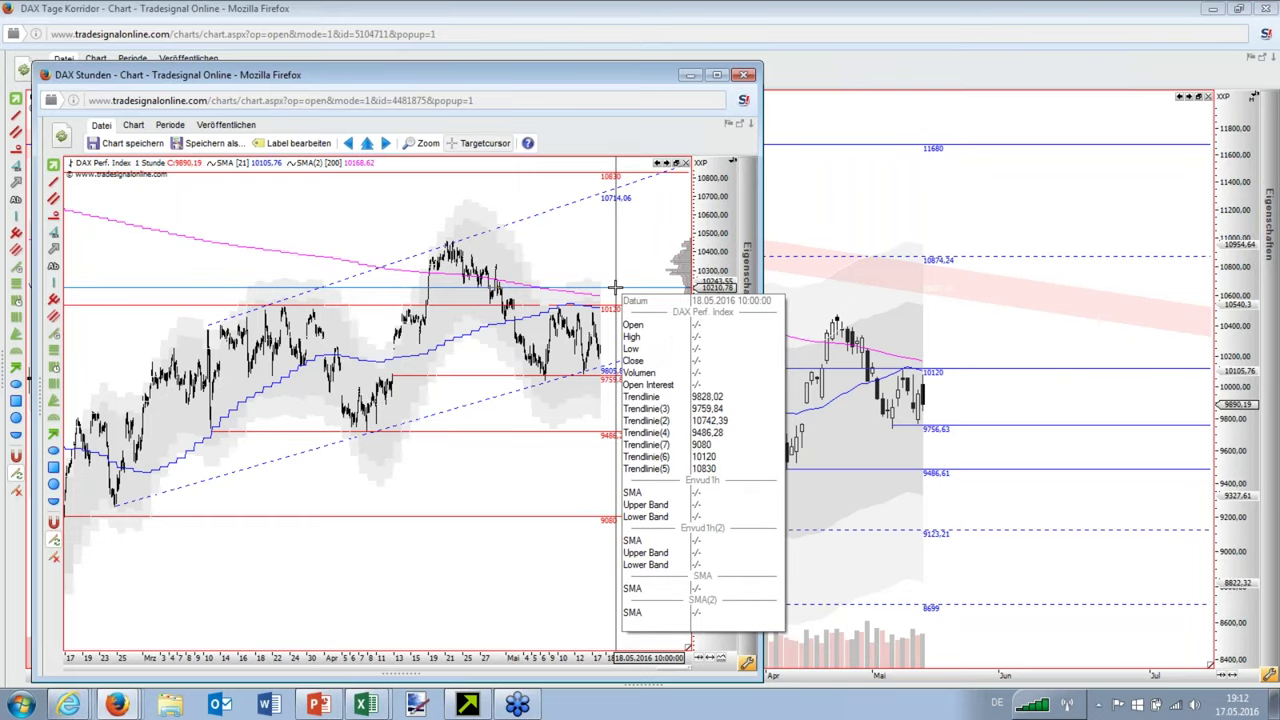
left_click_drag(615, 288, 616, 291)
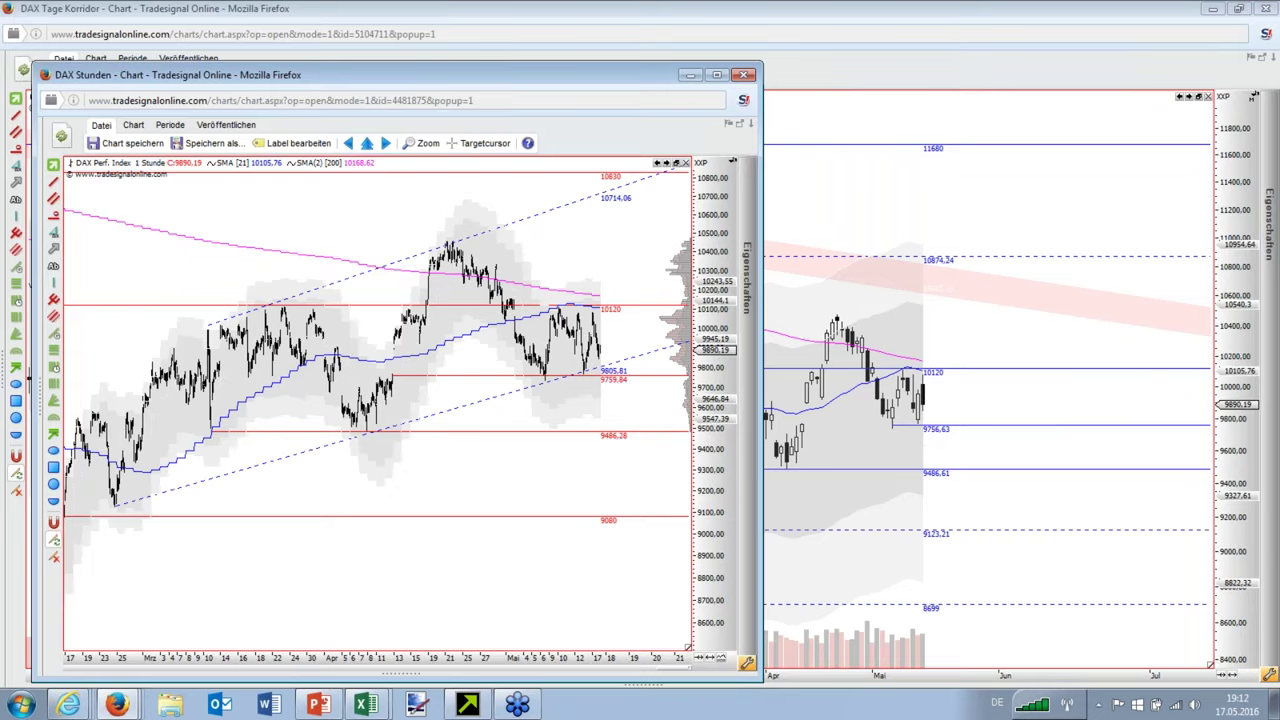
left_click_drag(644, 78, 507, 79)
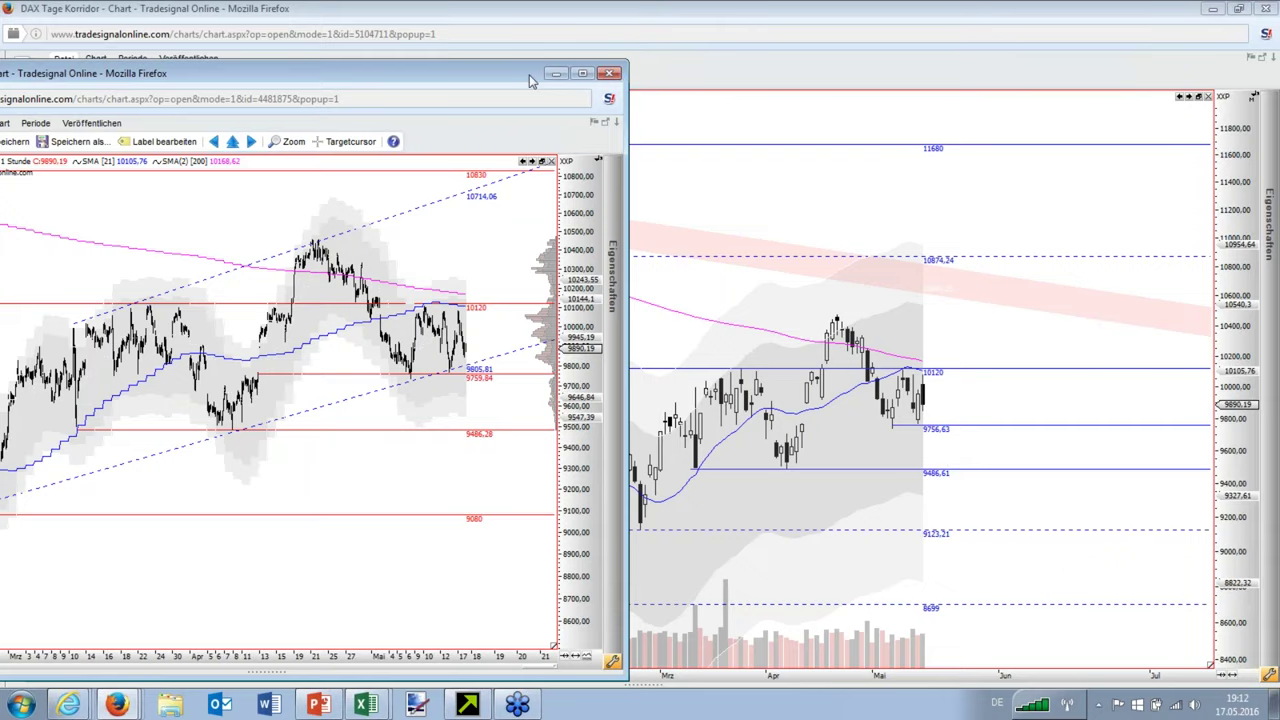
key("ctrl+w")
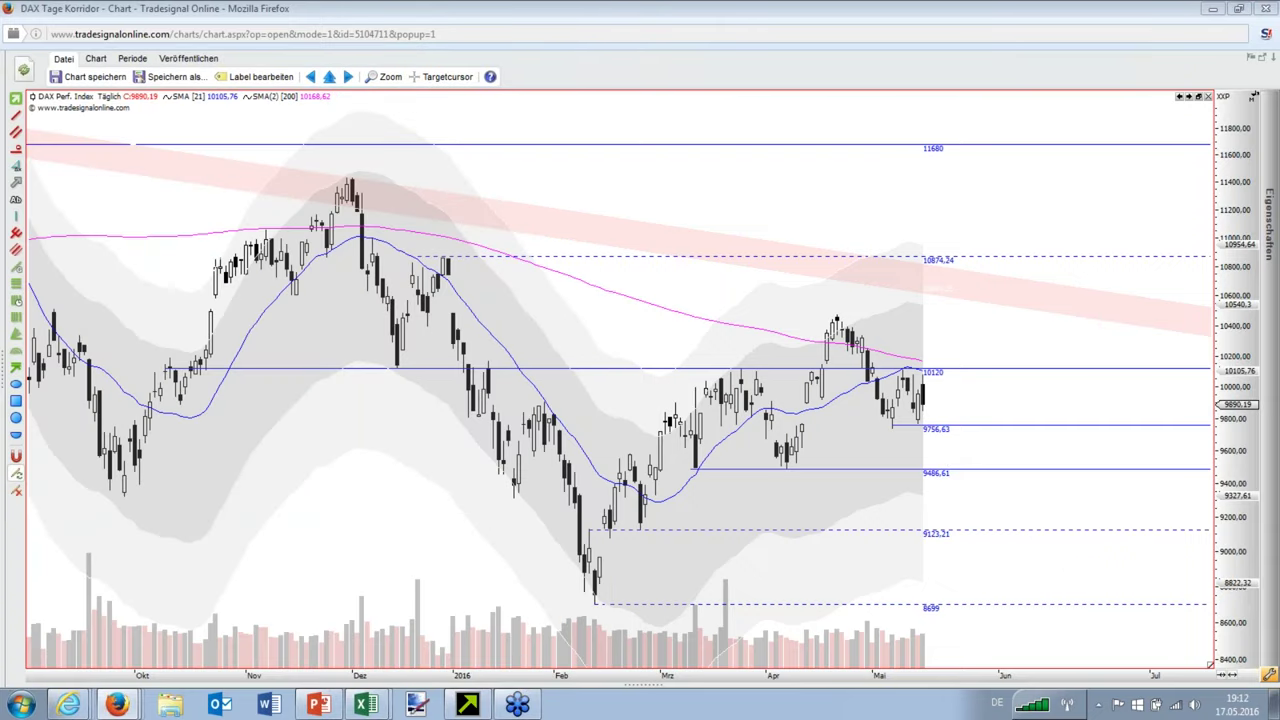
Step: Switch to PowerPoint and compare slide 5's put and call open interest with slide 6's sum of calls and puts
left_click(321, 711)
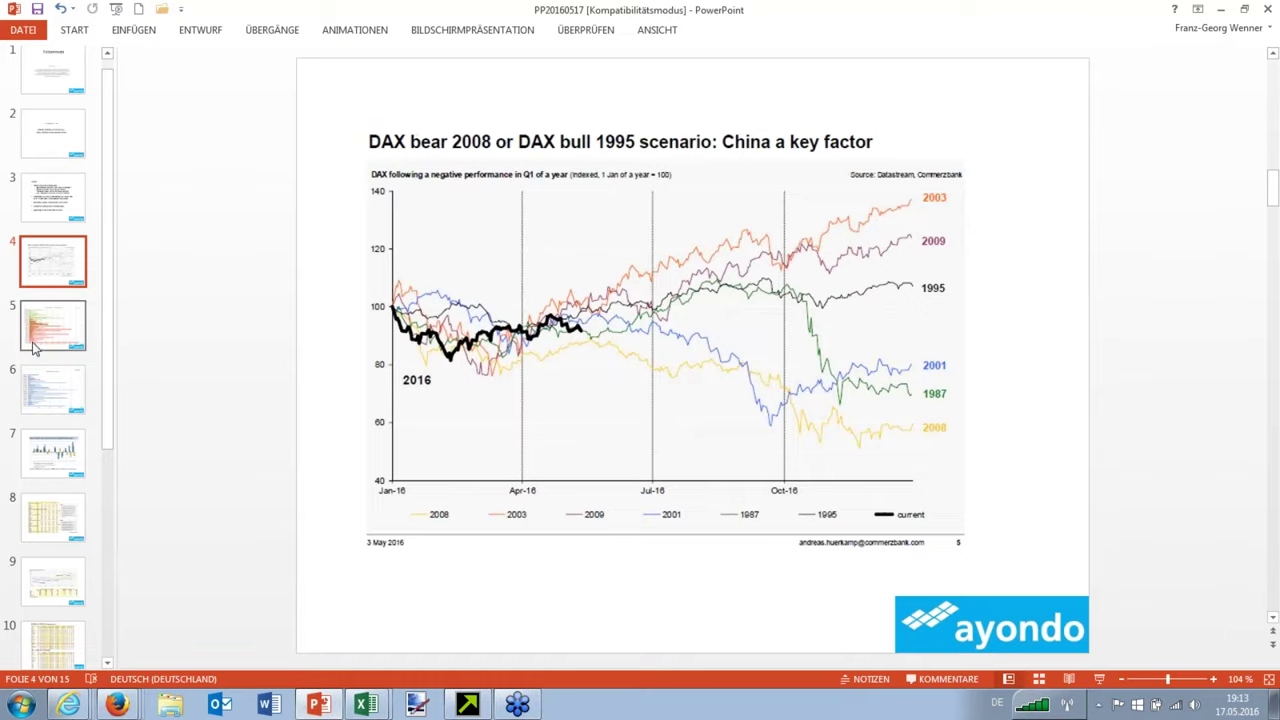
left_click(72, 355)
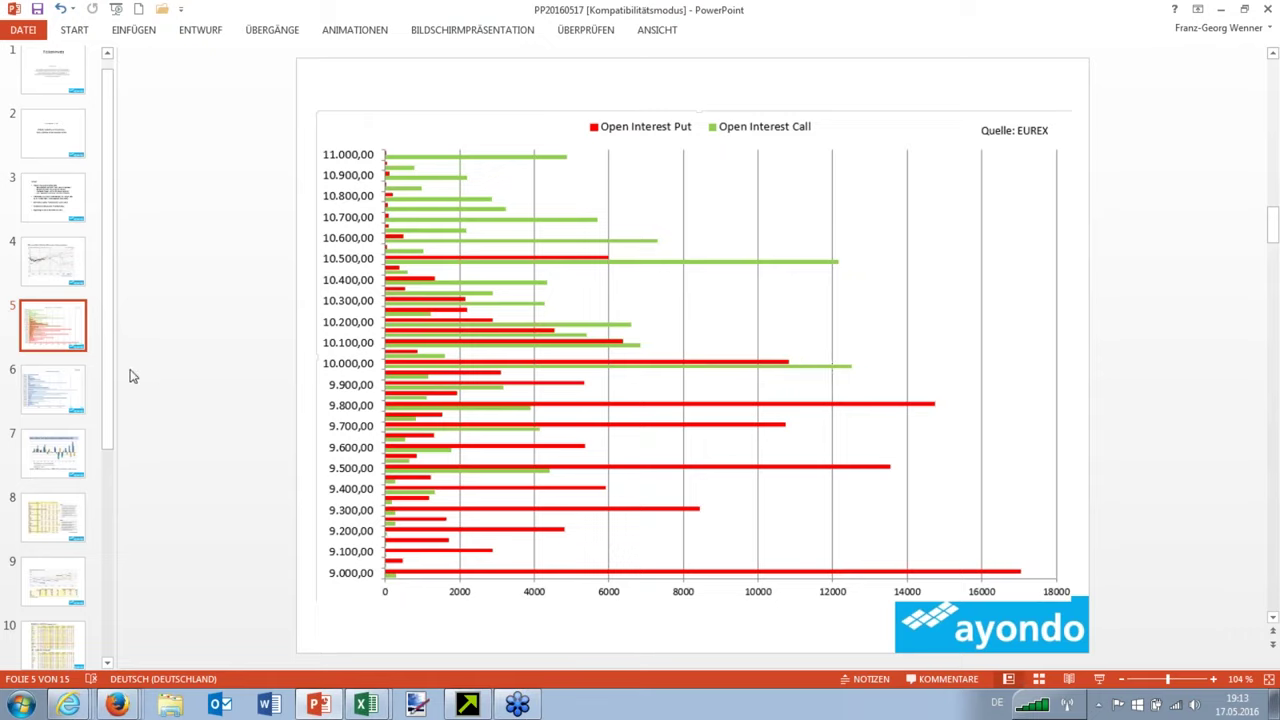
left_click(80, 388)
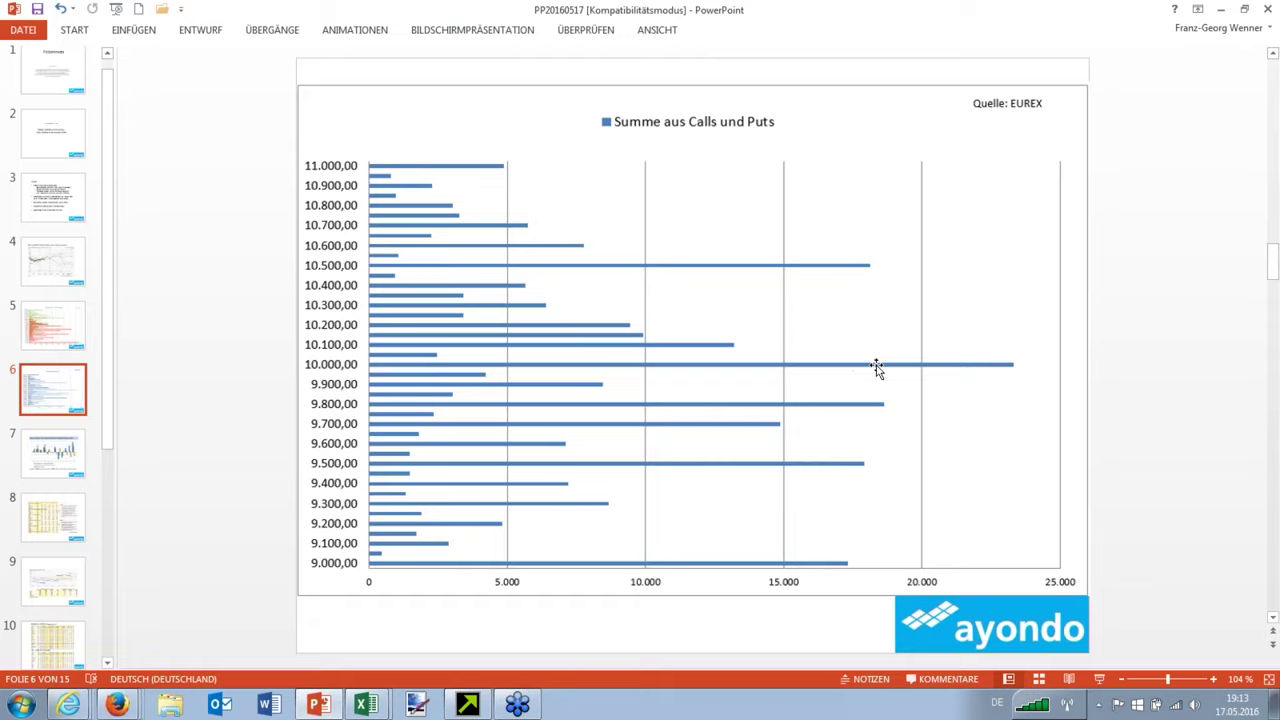
left_click(52, 325)
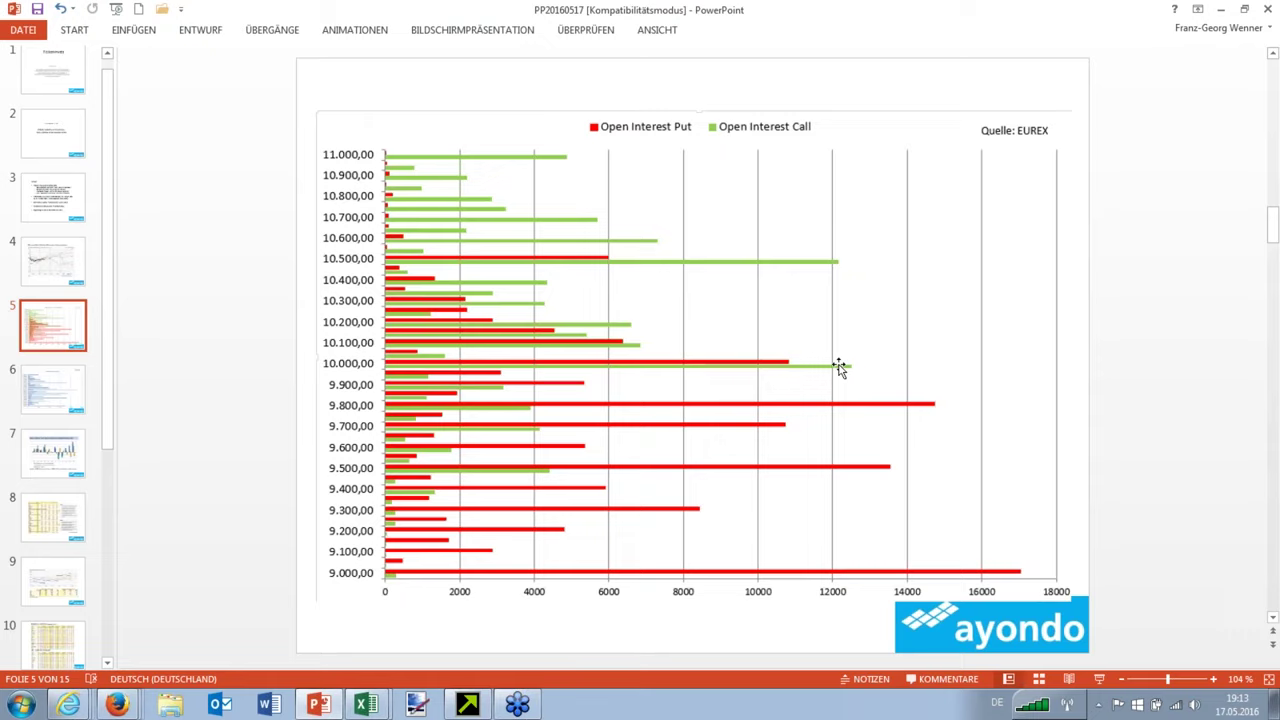
left_click(80, 386)
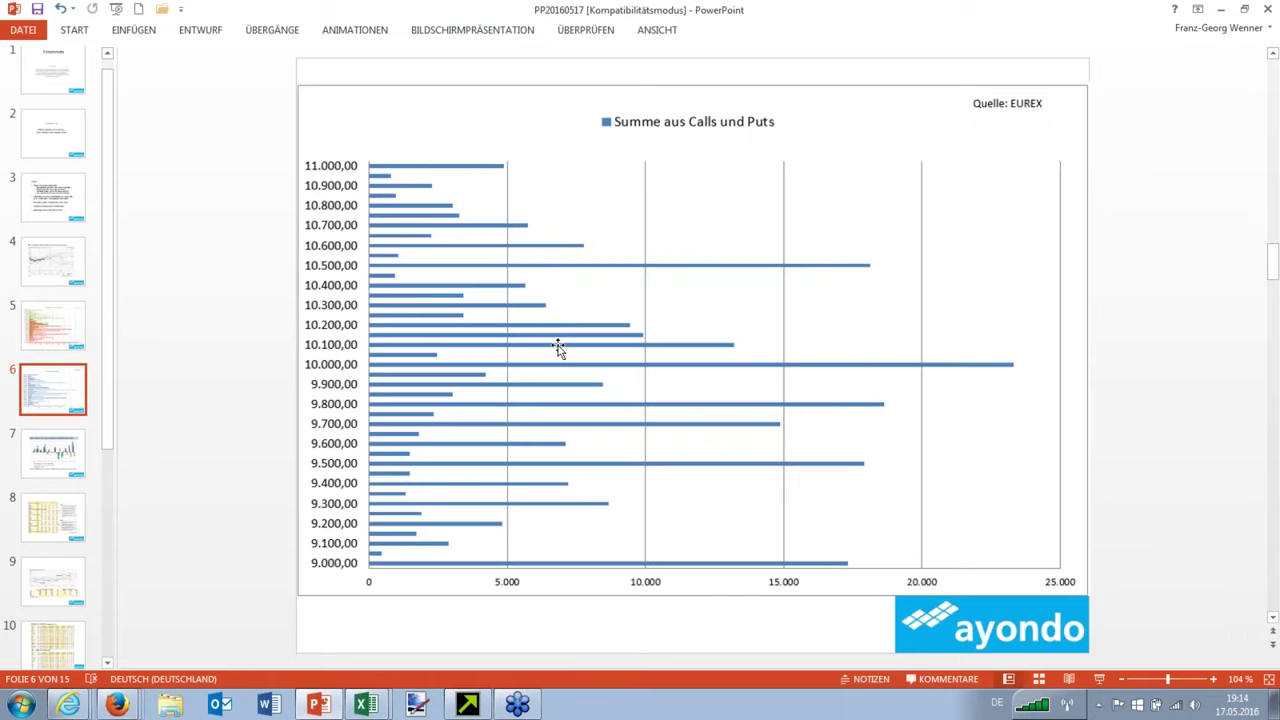
left_click(75, 338)
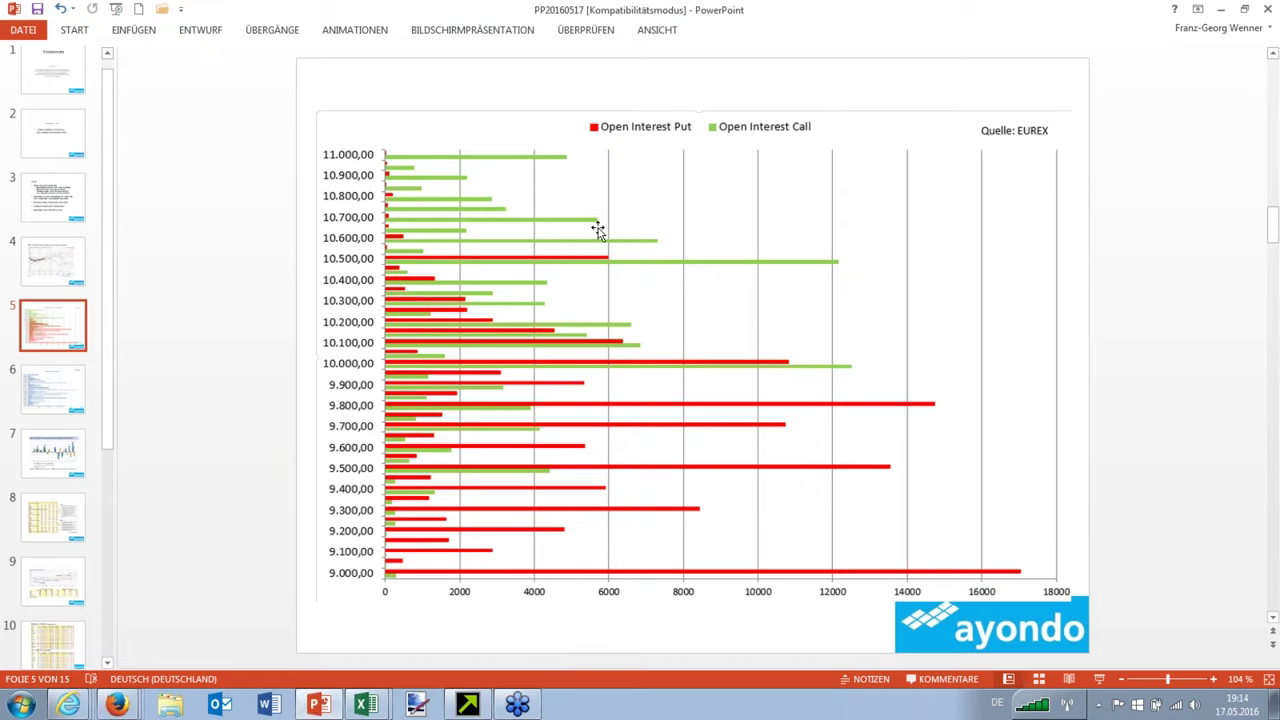
left_click(55, 385)
Step: Compare the calls and puts sum on slide 6 side by side with the daily DAX chart, and maximize the presentation again
left_click_drag(768, 20, 390, 69)
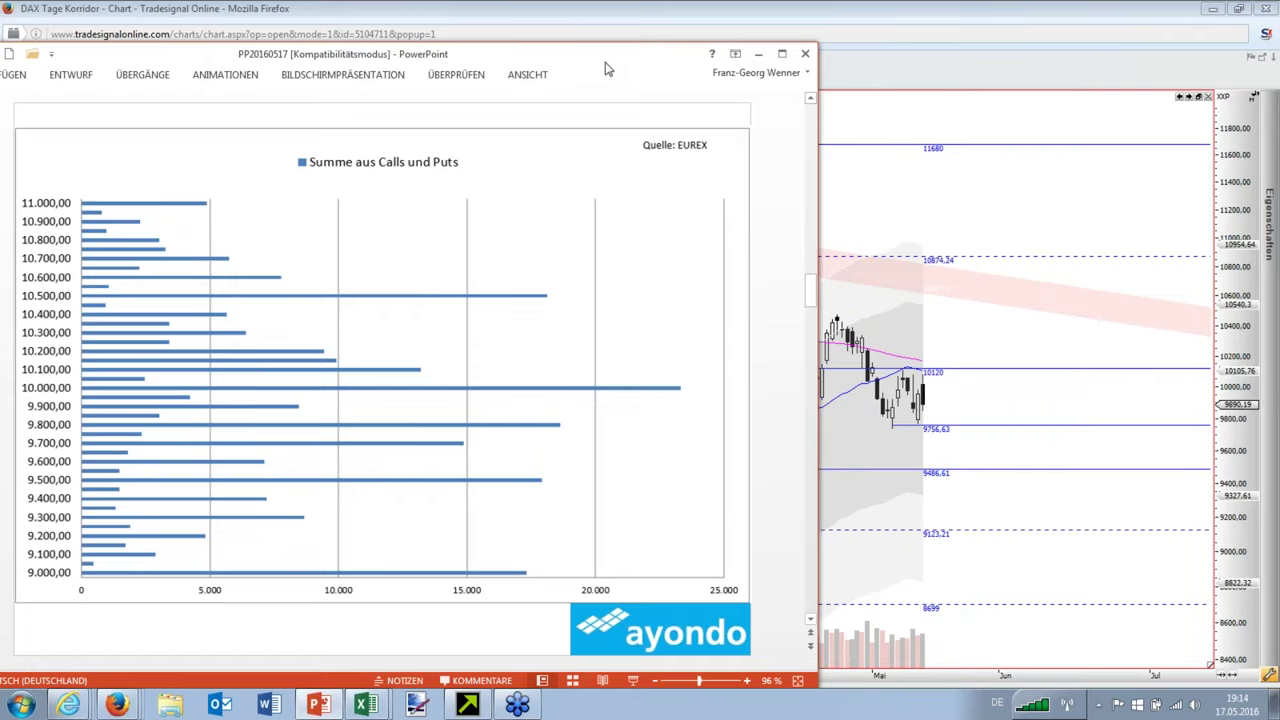
left_click_drag(605, 68, 649, 68)
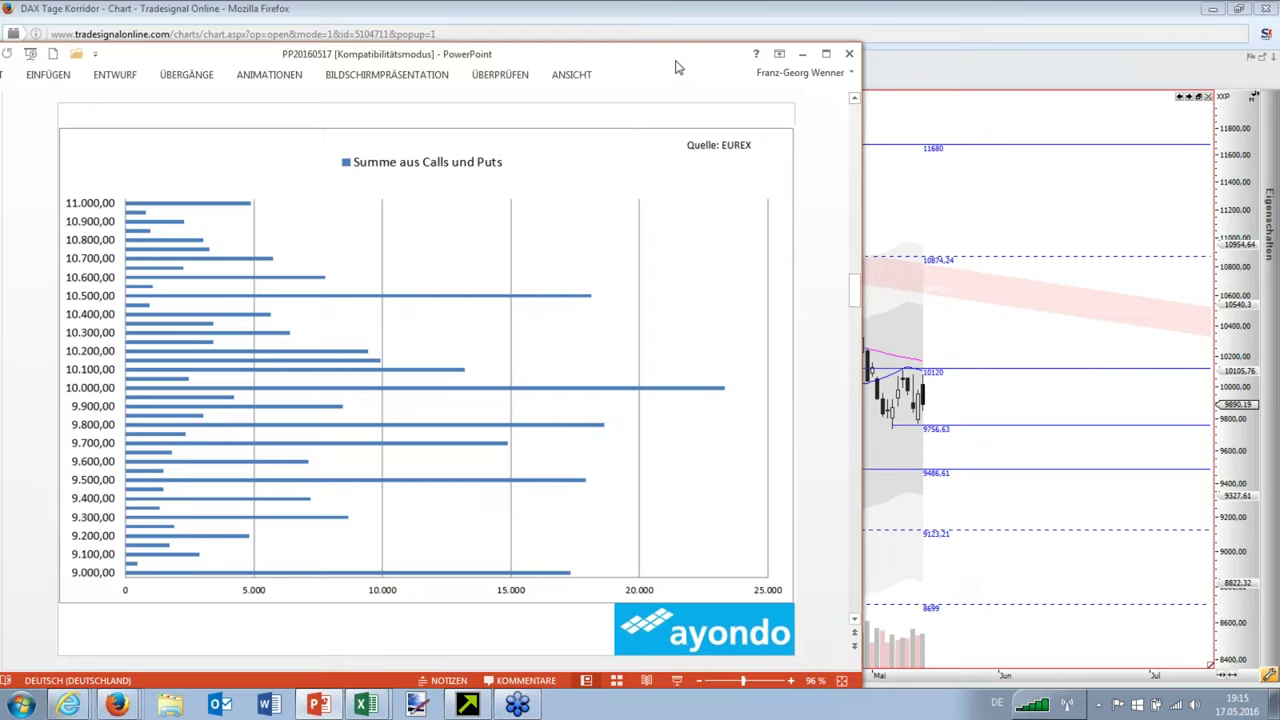
left_click_drag(676, 67, 810, 72)
double_click(810, 72)
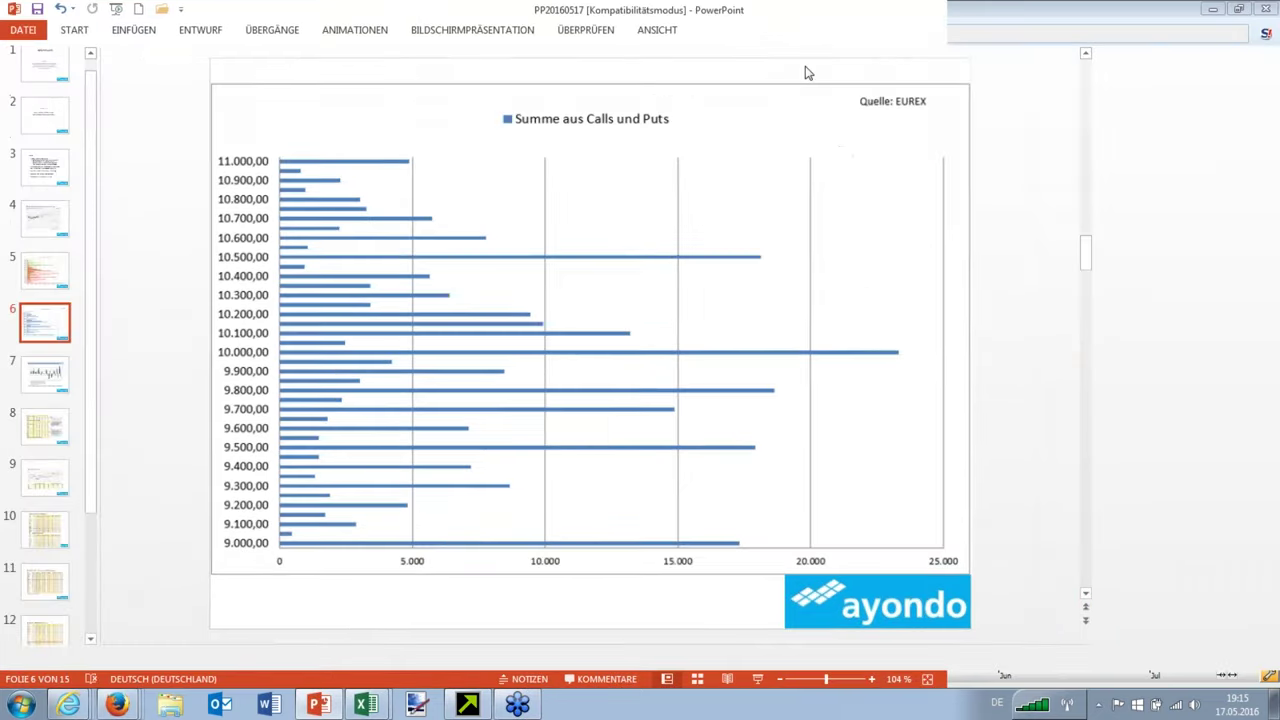
left_click_drag(116, 474, 112, 472)
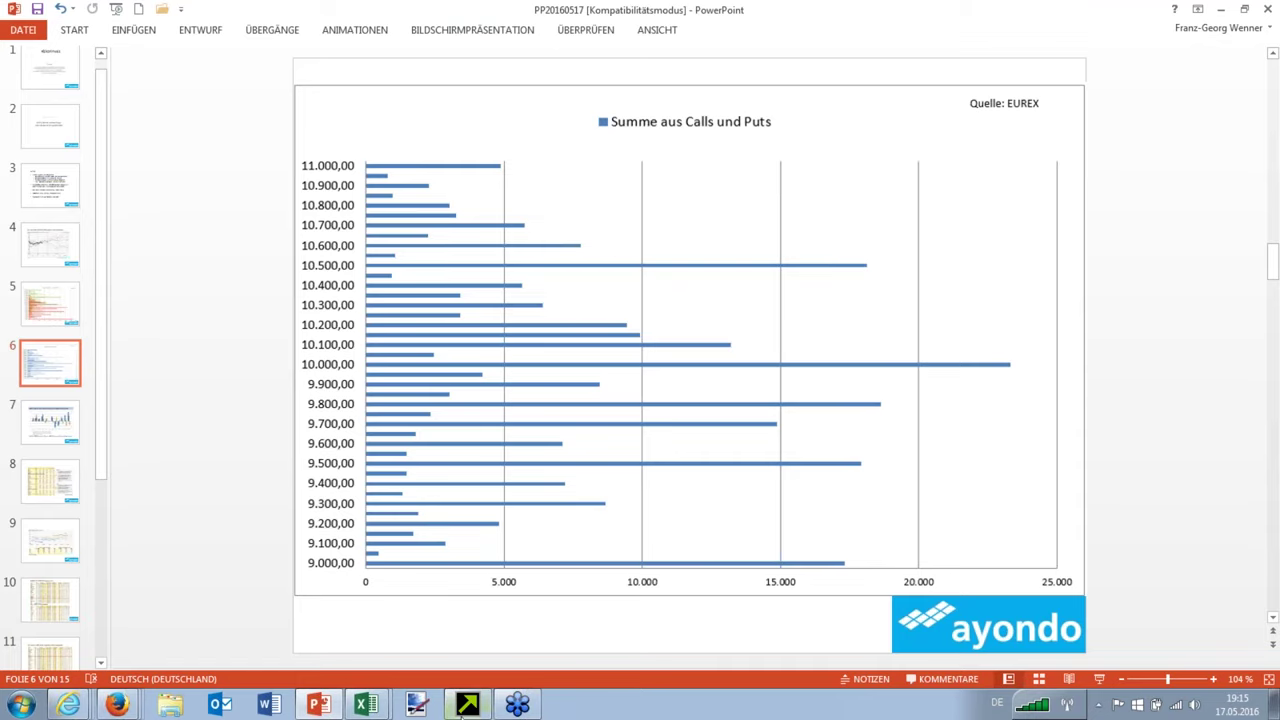
Step: Switch to Captimizer, widen the Index-Scan1 ranking window, and highlight the SDAX and MDAX rows in turn
key("shift+F5")
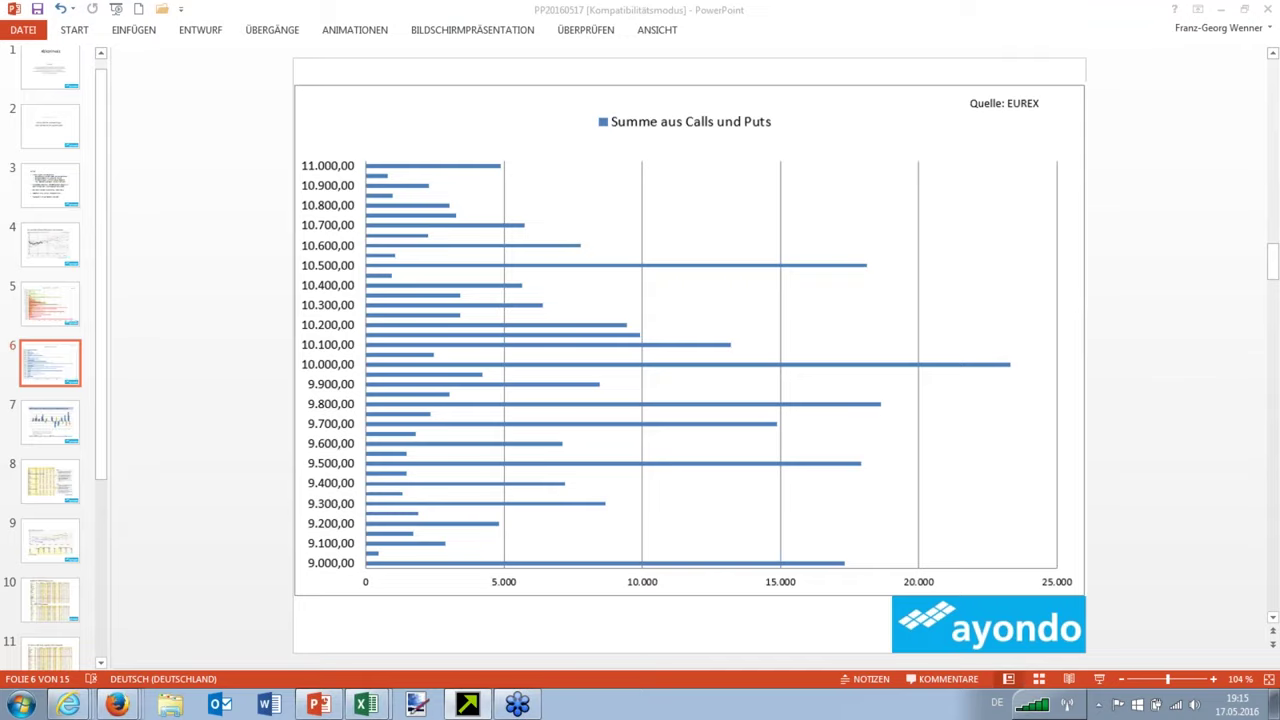
key("alt+Tab")
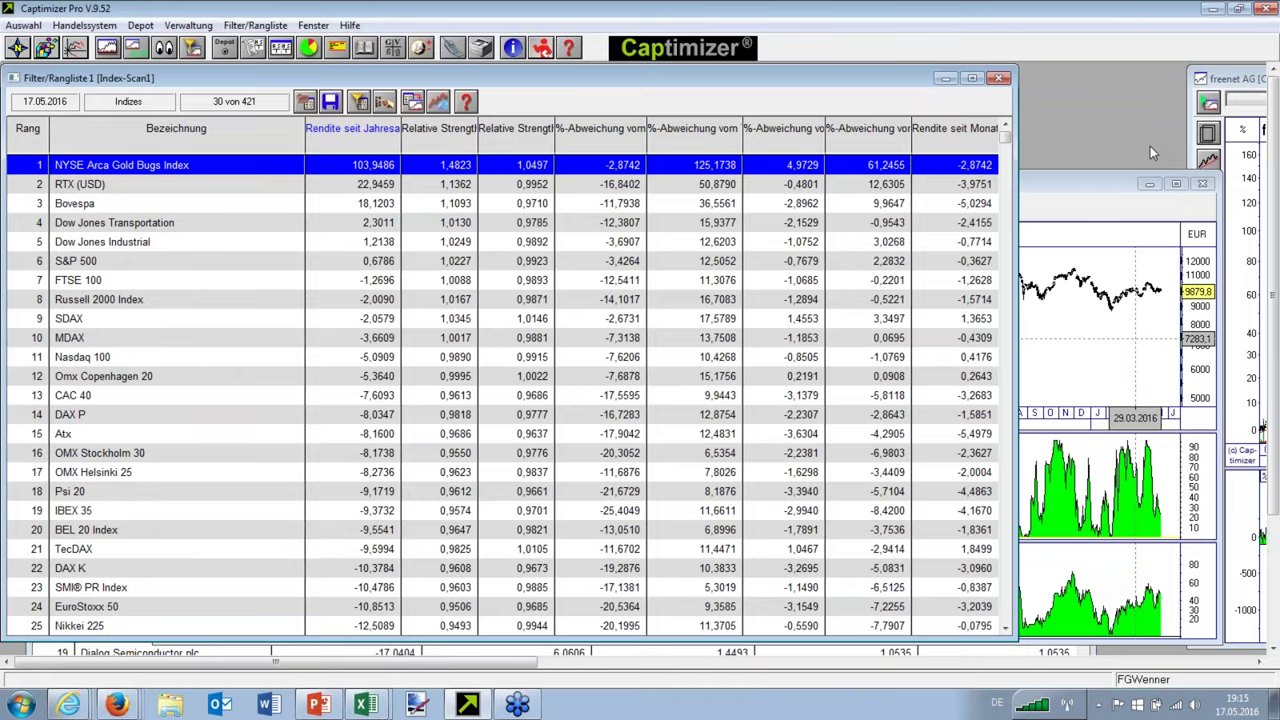
left_click_drag(1016, 200, 1210, 210)
left_click(168, 324)
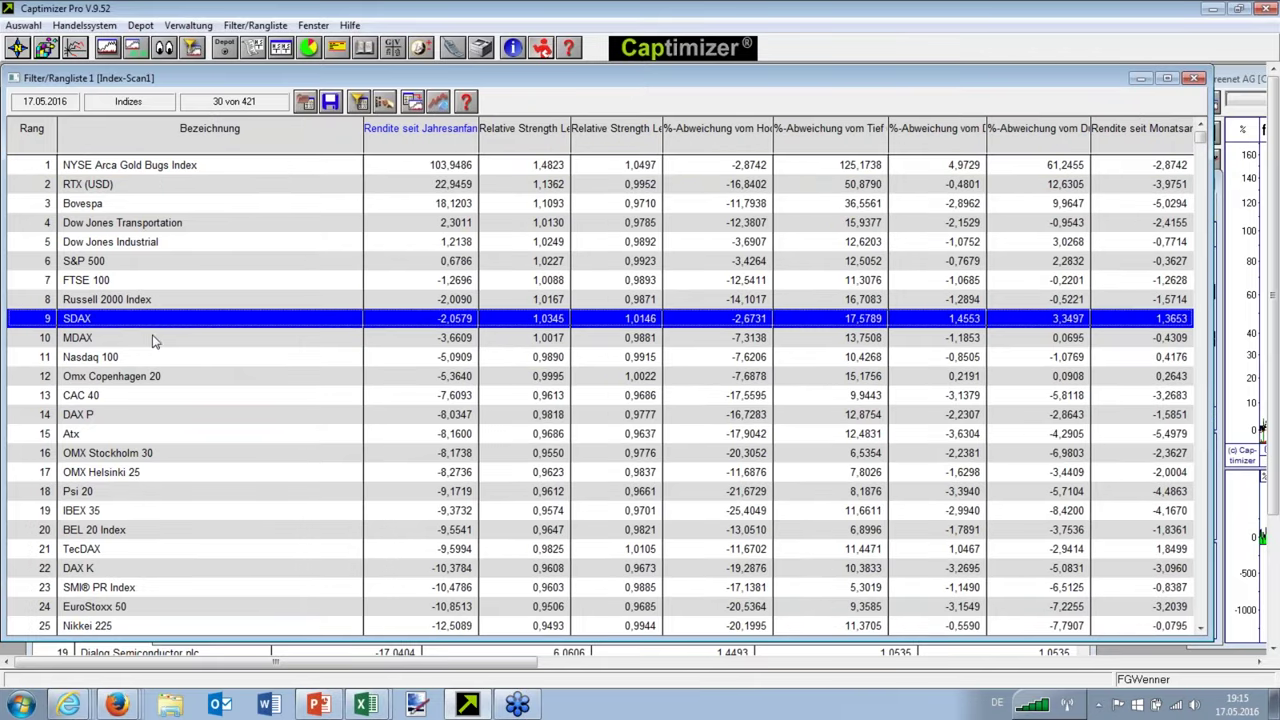
left_click(145, 343)
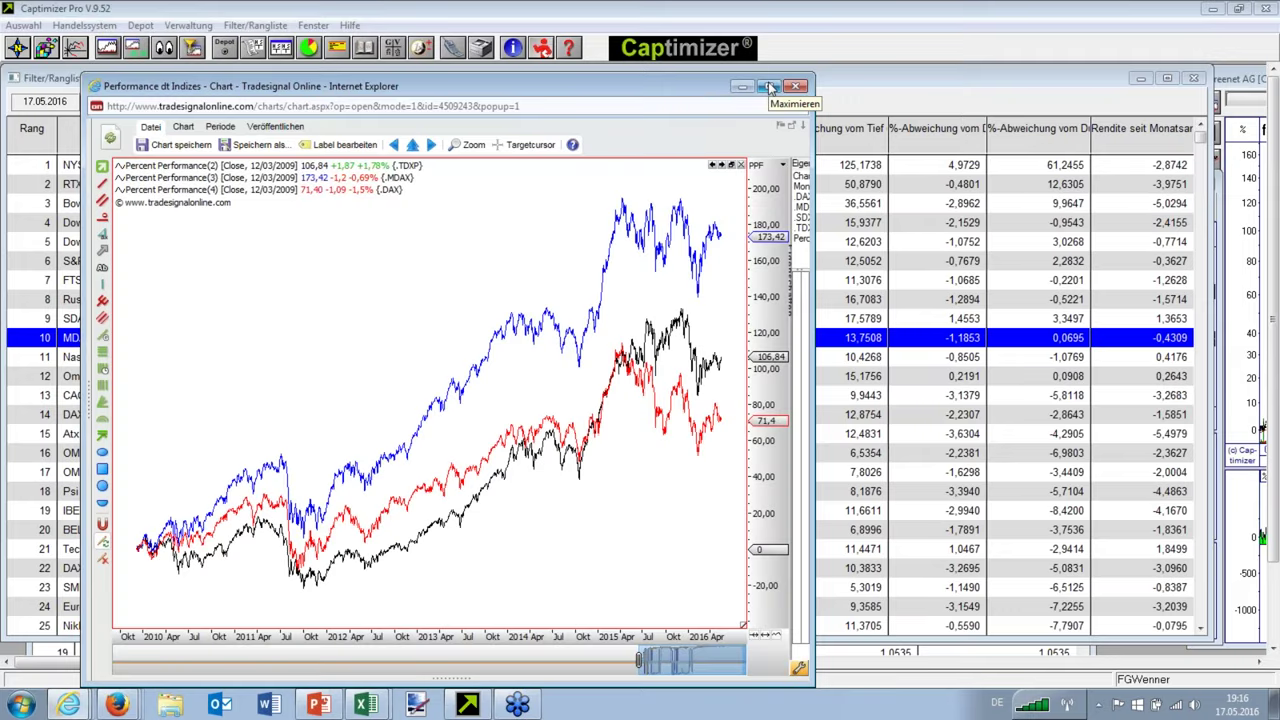
Step: Maximize the Tradesignal chart of German index performance and compare the TecDAX, MDAX and DAX curves
left_click(768, 87)
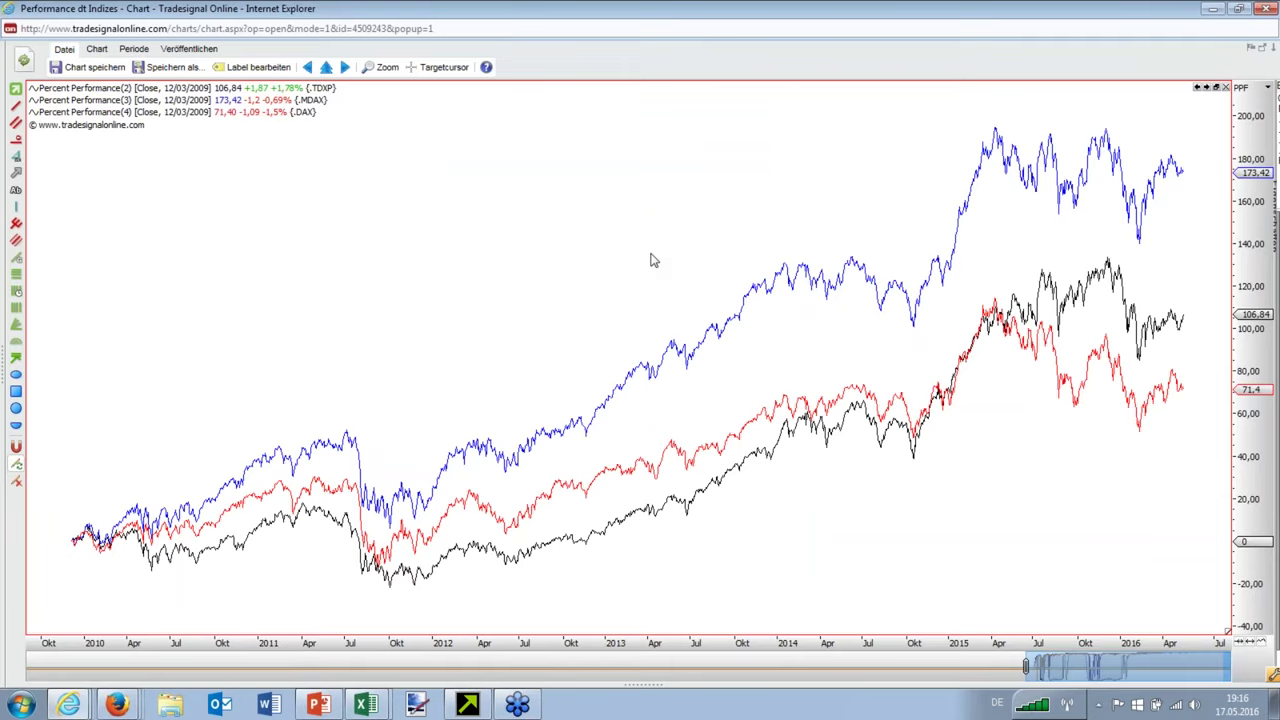
left_click(75, 551)
mouse_move(1186, 176)
left_mouse_down()
mouse_move(1000, 168)
mouse_move(1114, 156)
mouse_move(984, 144)
mouse_move(1102, 144)
mouse_move(1088, 390)
mouse_move(1018, 320)
left_mouse_up()
Step: Switch back to PowerPoint and show slide 7 on the typical monthly performance of MDAX versus DAX
key("alt+Tab")
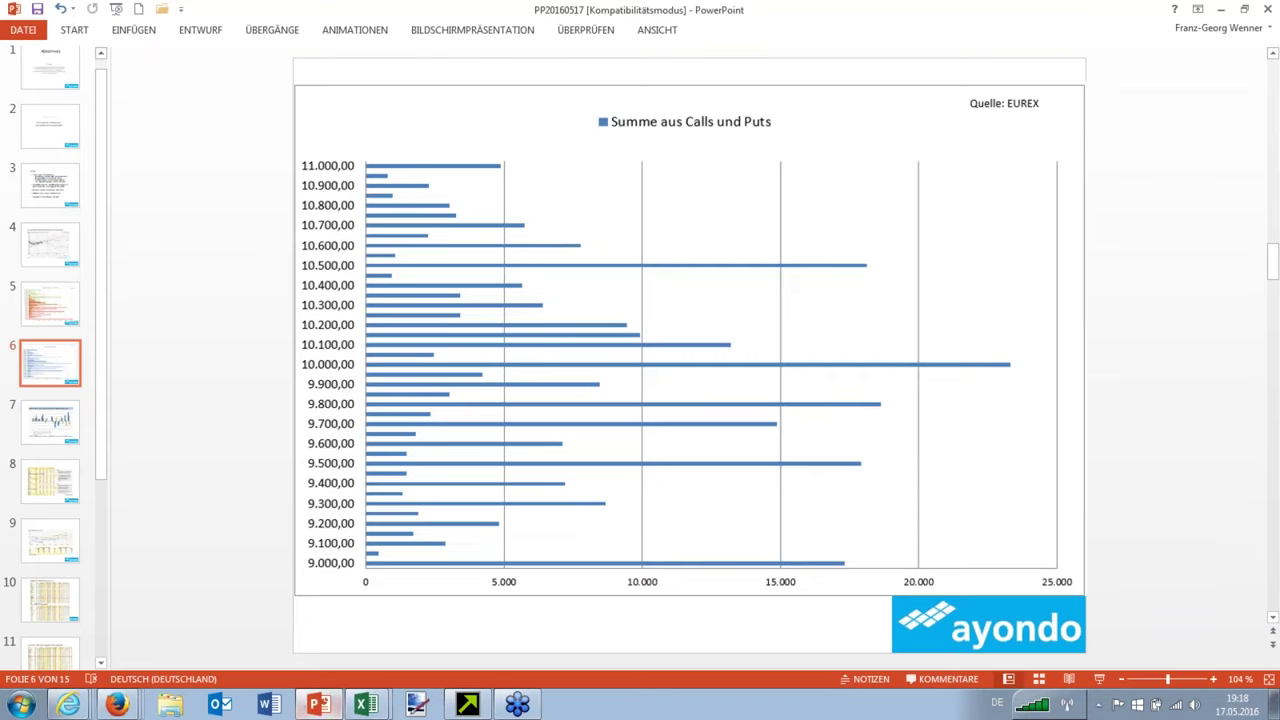
left_click(35, 422)
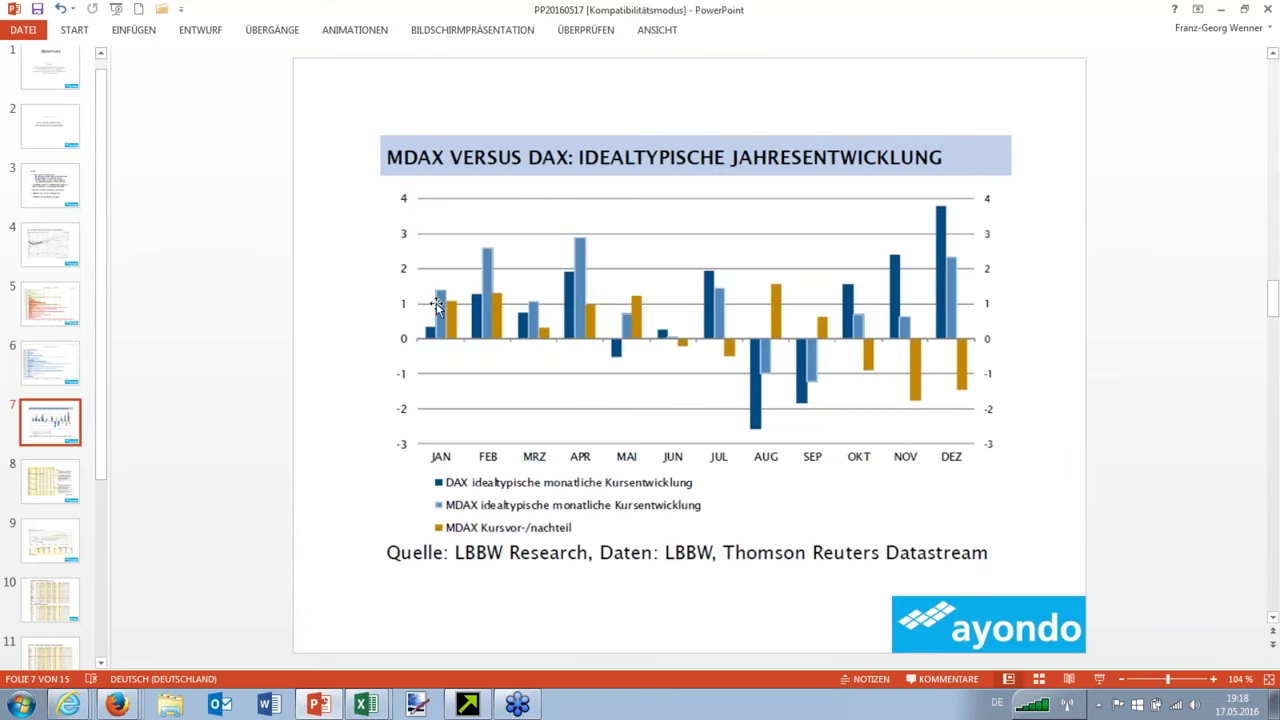
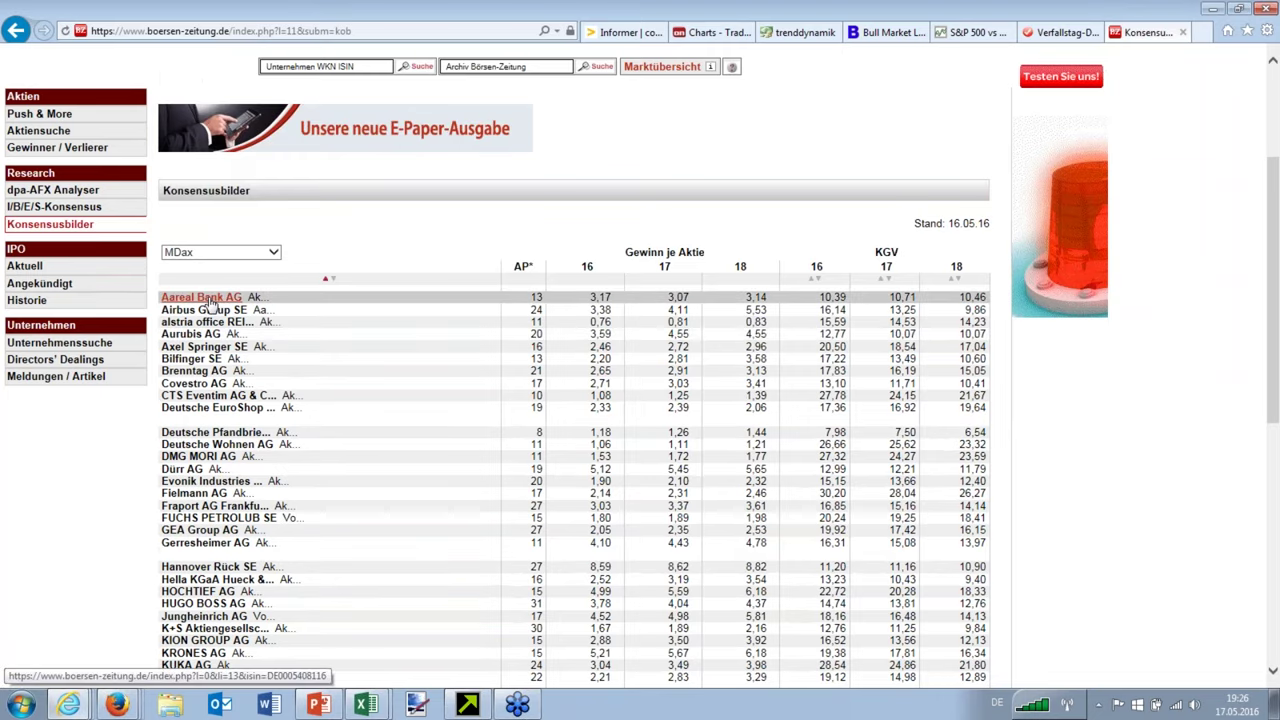
Step: Open Aareal Bank AG from the Börsen-Zeitung MDax consensus list and review the consensus changes and yearly trend in its Gewinn-Details
left_click(389, 349)
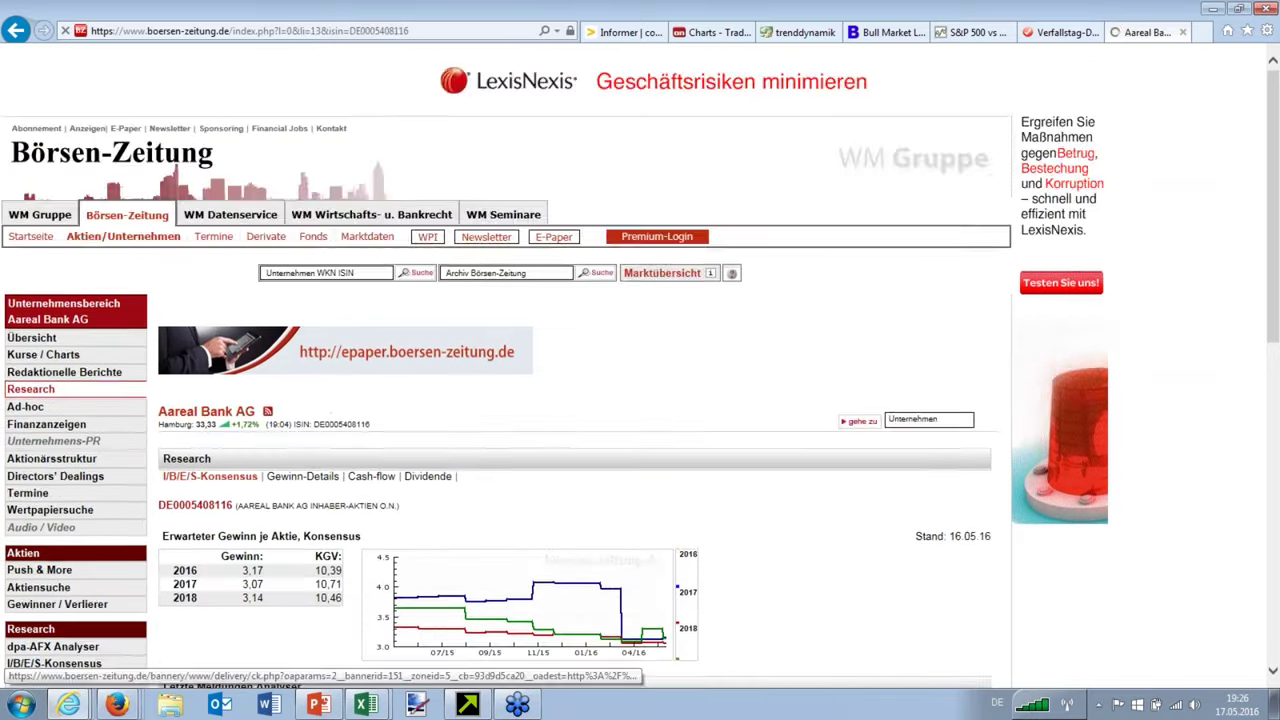
scroll(315, 312, "down", 2)
left_click(331, 285)
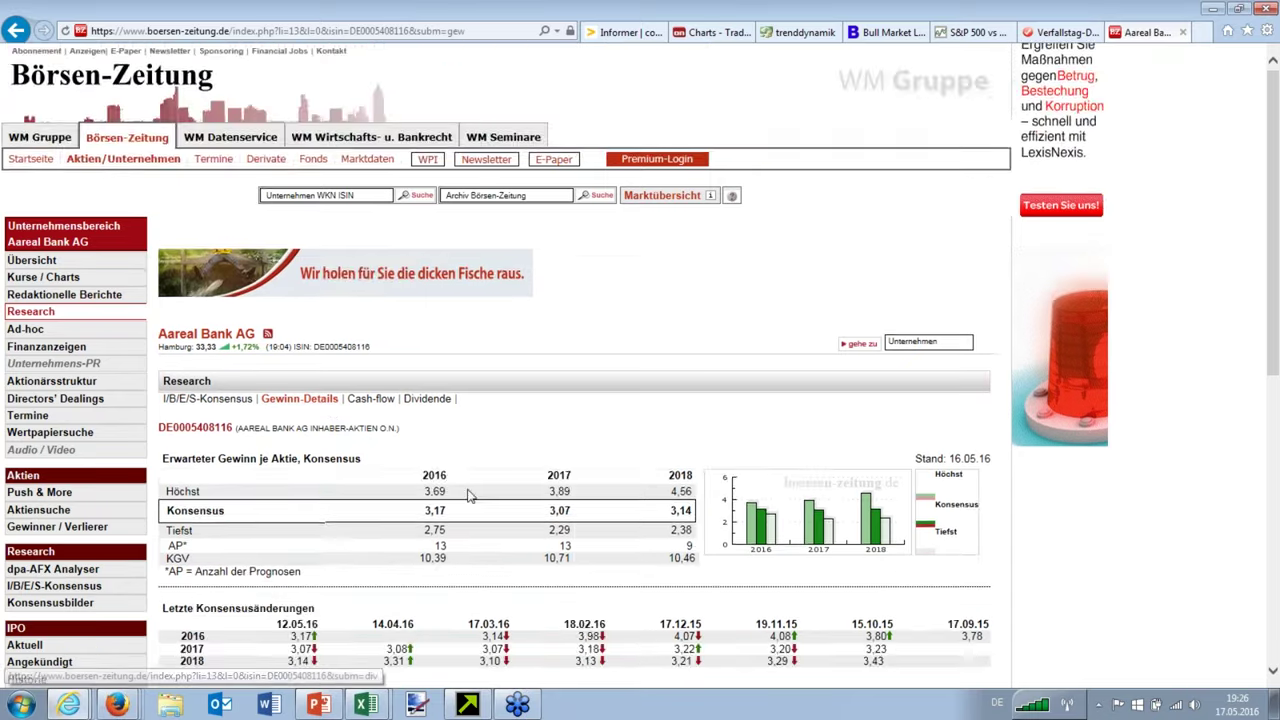
scroll(468, 496, "down", 2)
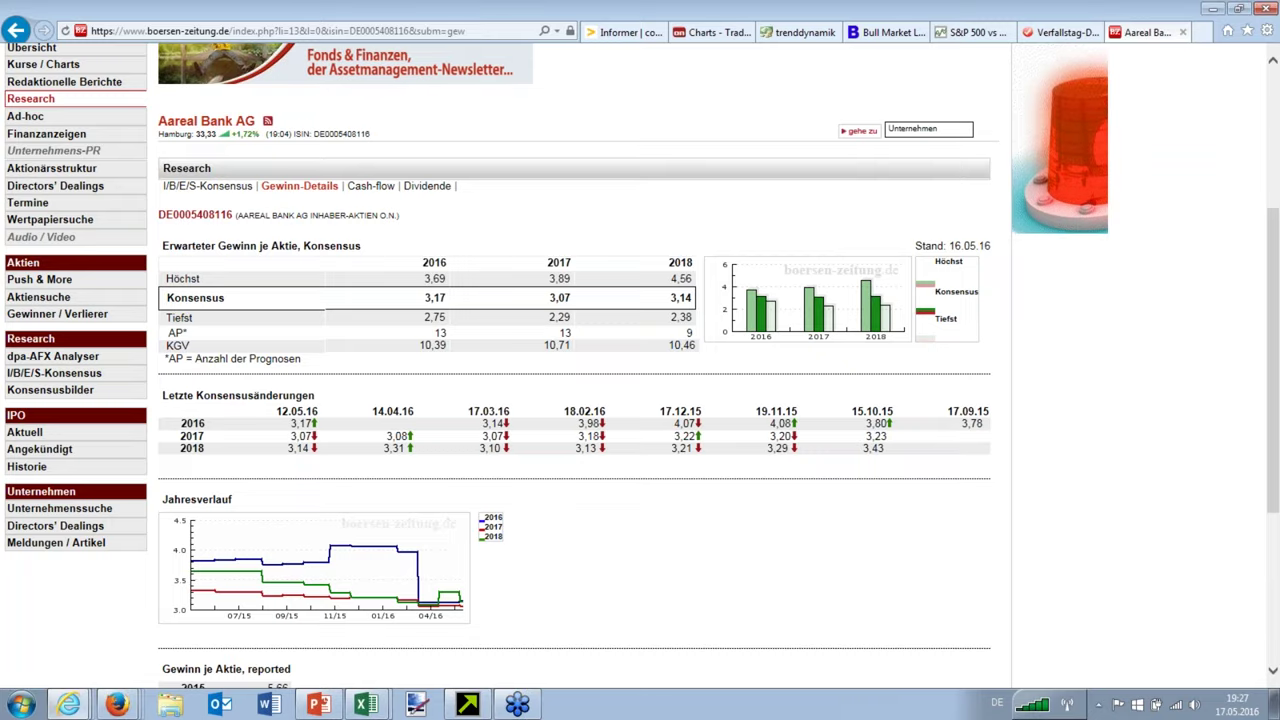
scroll(548, 408, "up", 3)
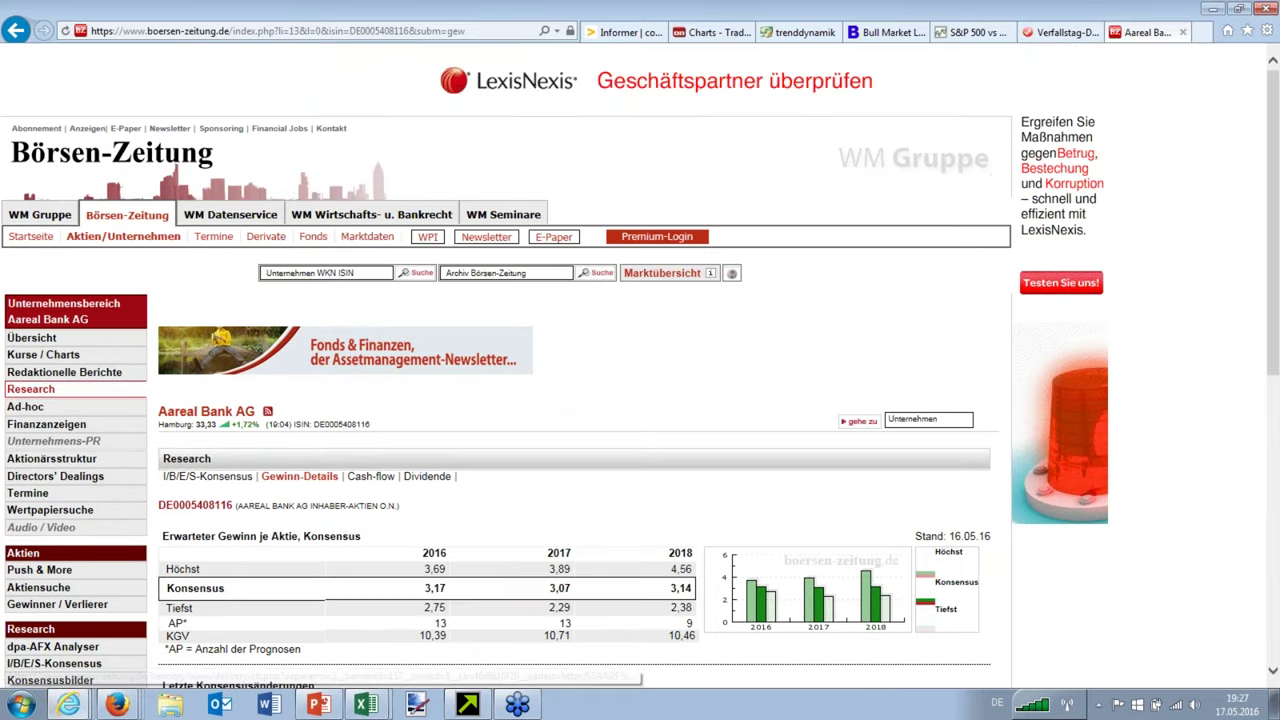
scroll(337, 488, "down", 3)
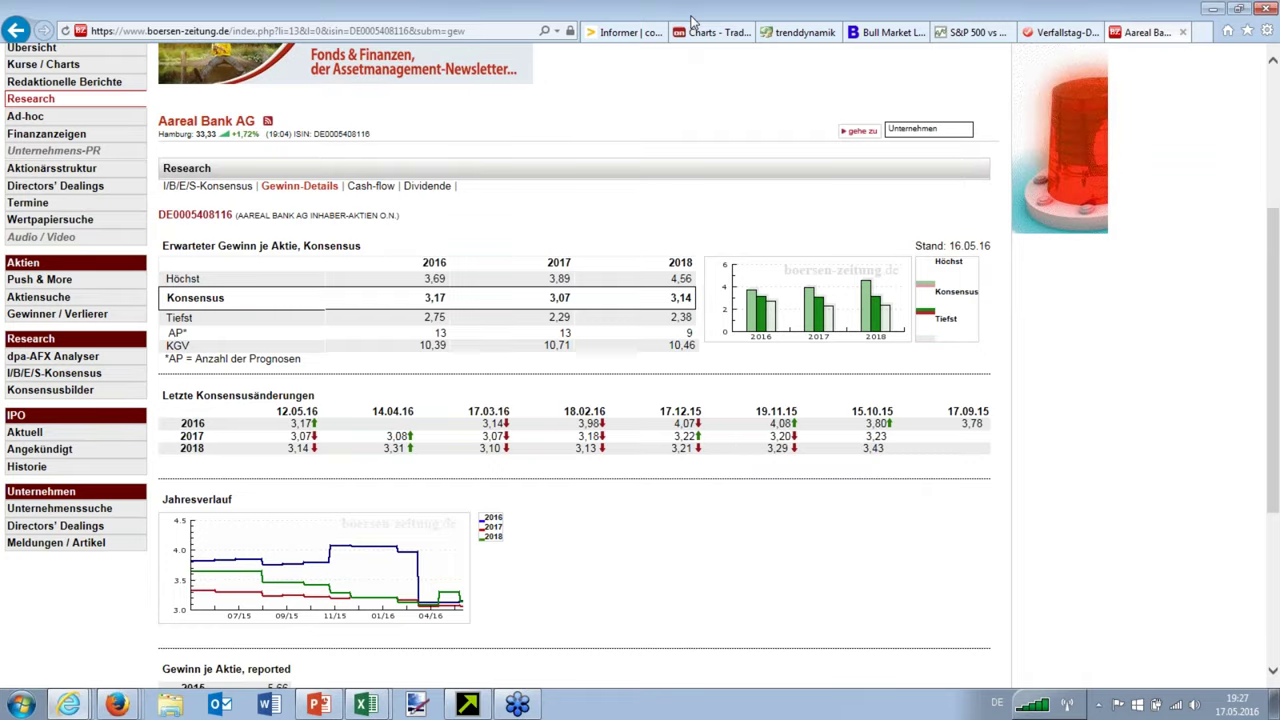
Step: Switch to Firefox and review the boersengefluester.de table of 10-year average KGV, KBV and dividend yield for the DAX companies
left_click(1213, 8)
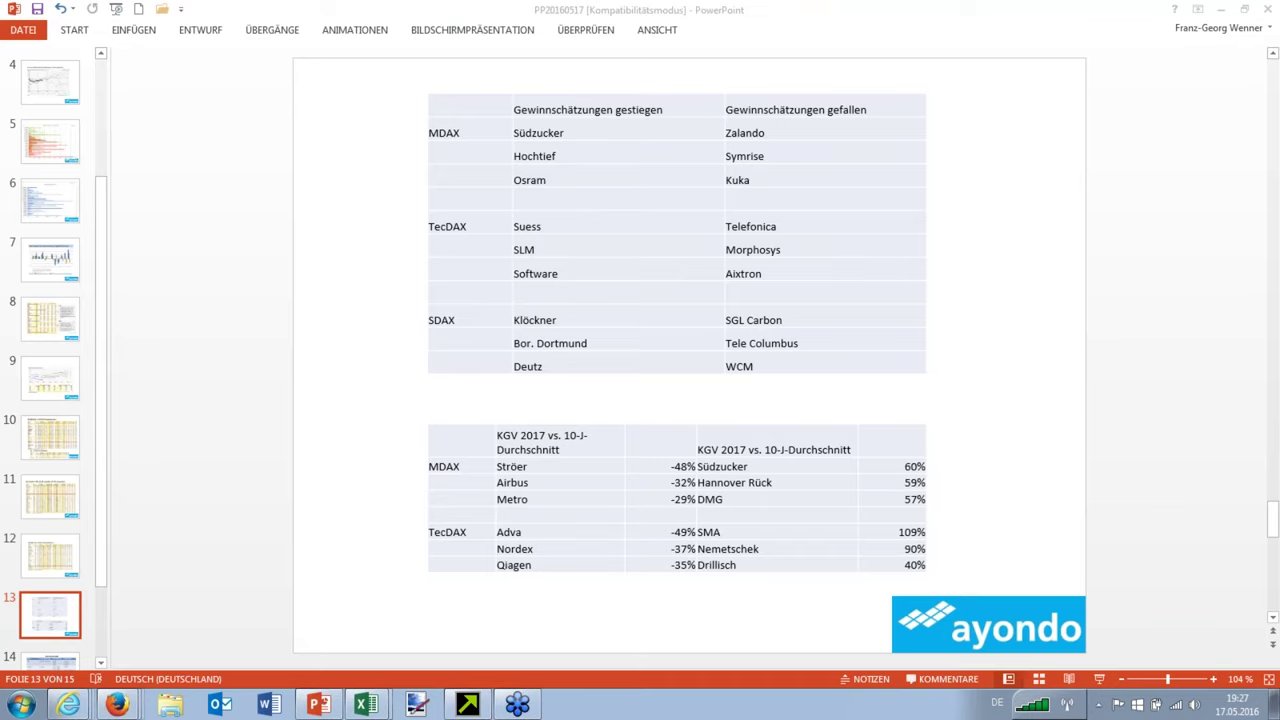
left_click(117, 705)
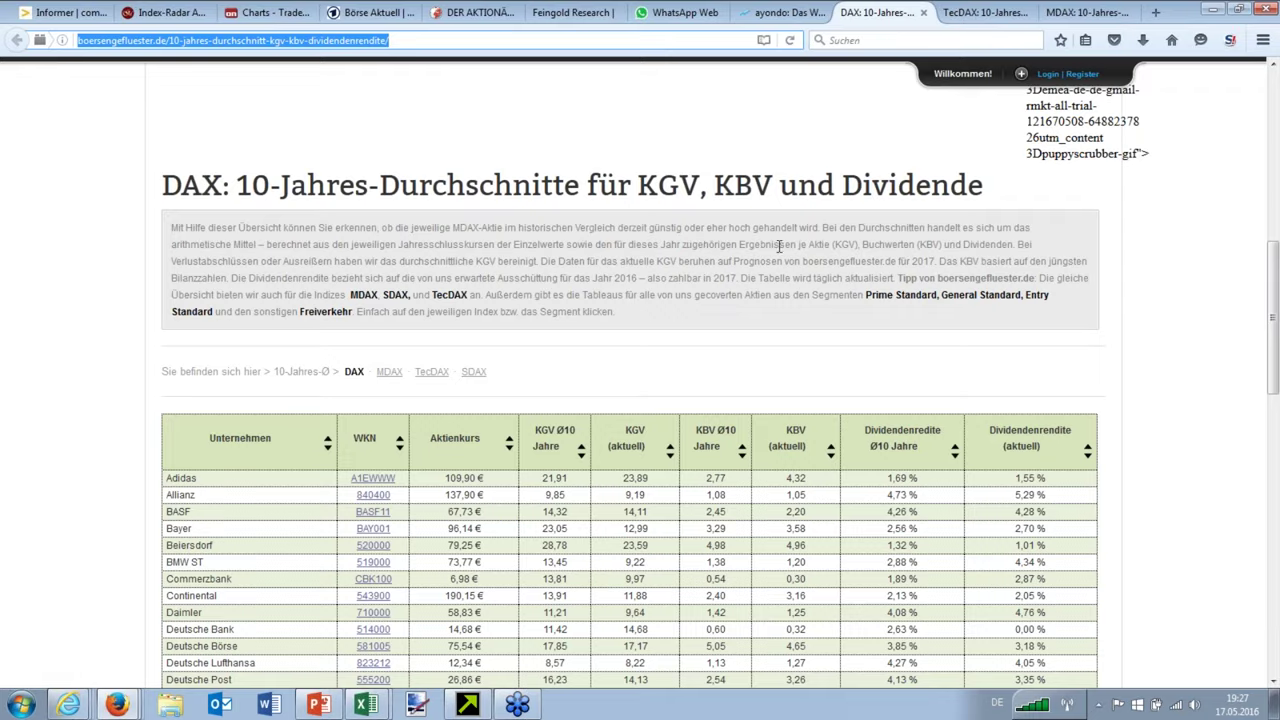
scroll(775, 295, "down", 3)
scroll(777, 306, "up", 10)
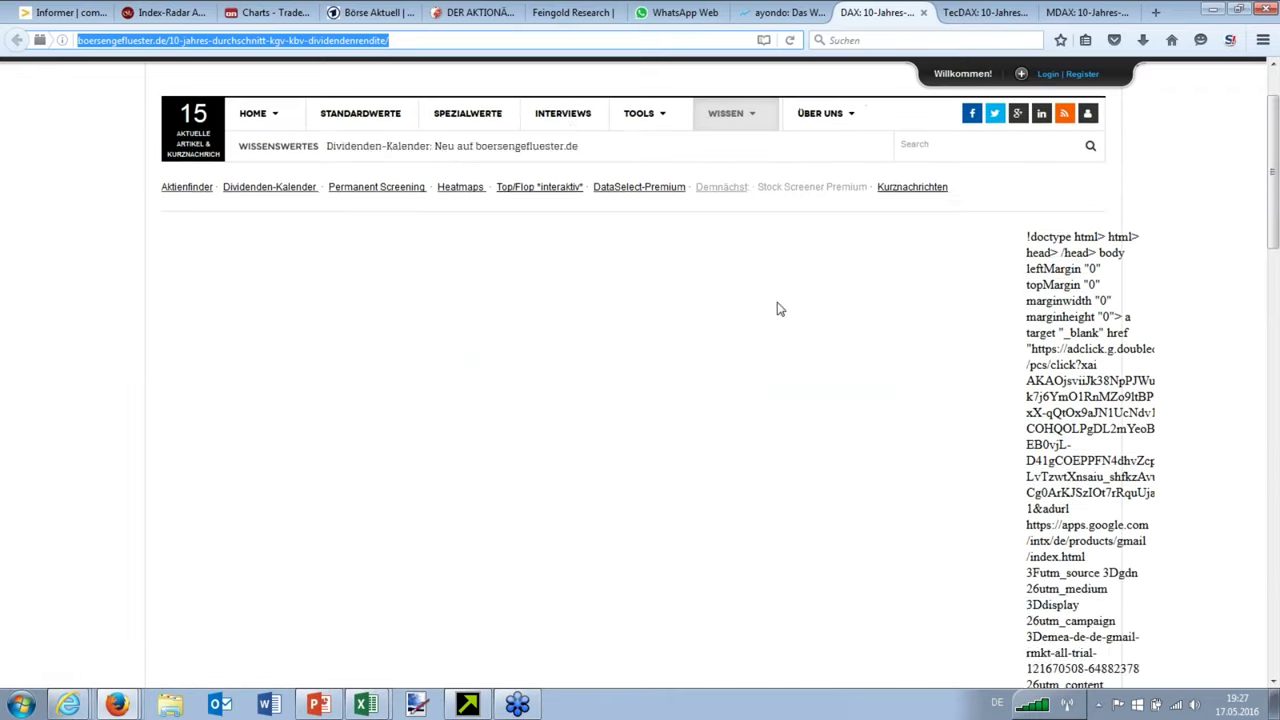
scroll(457, 380, "down", 14)
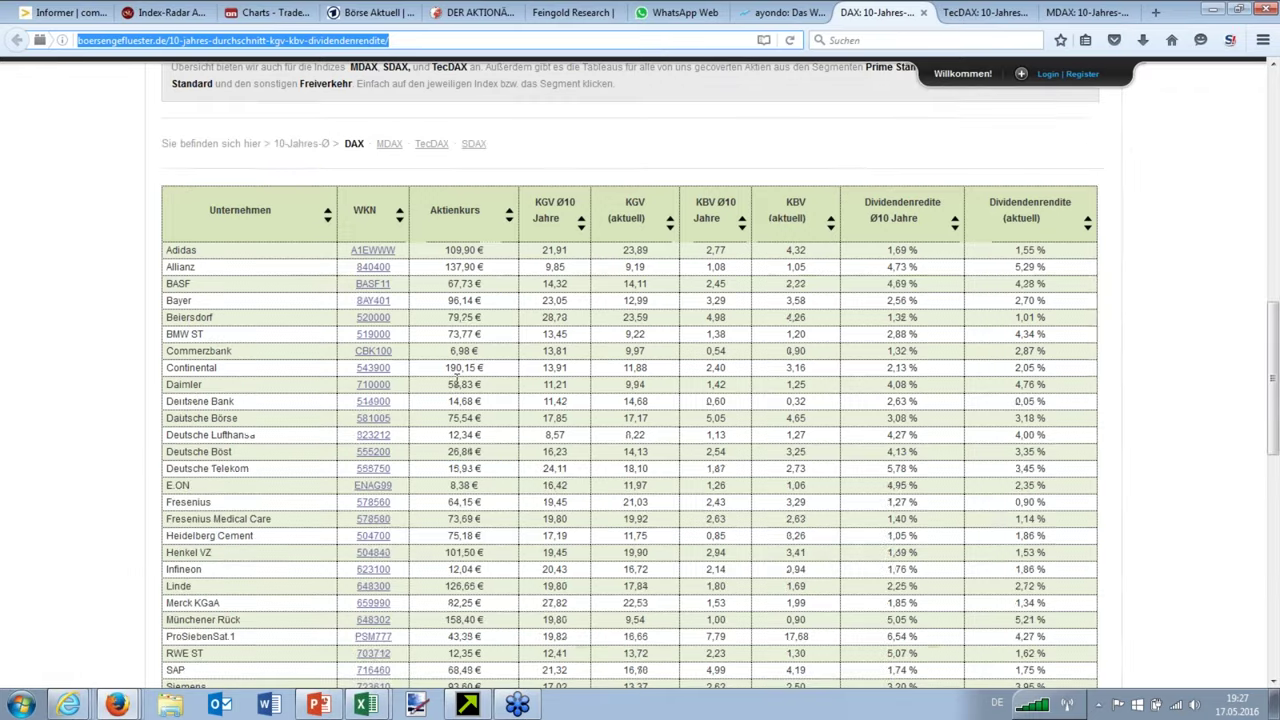
scroll(450, 382, "down", 2)
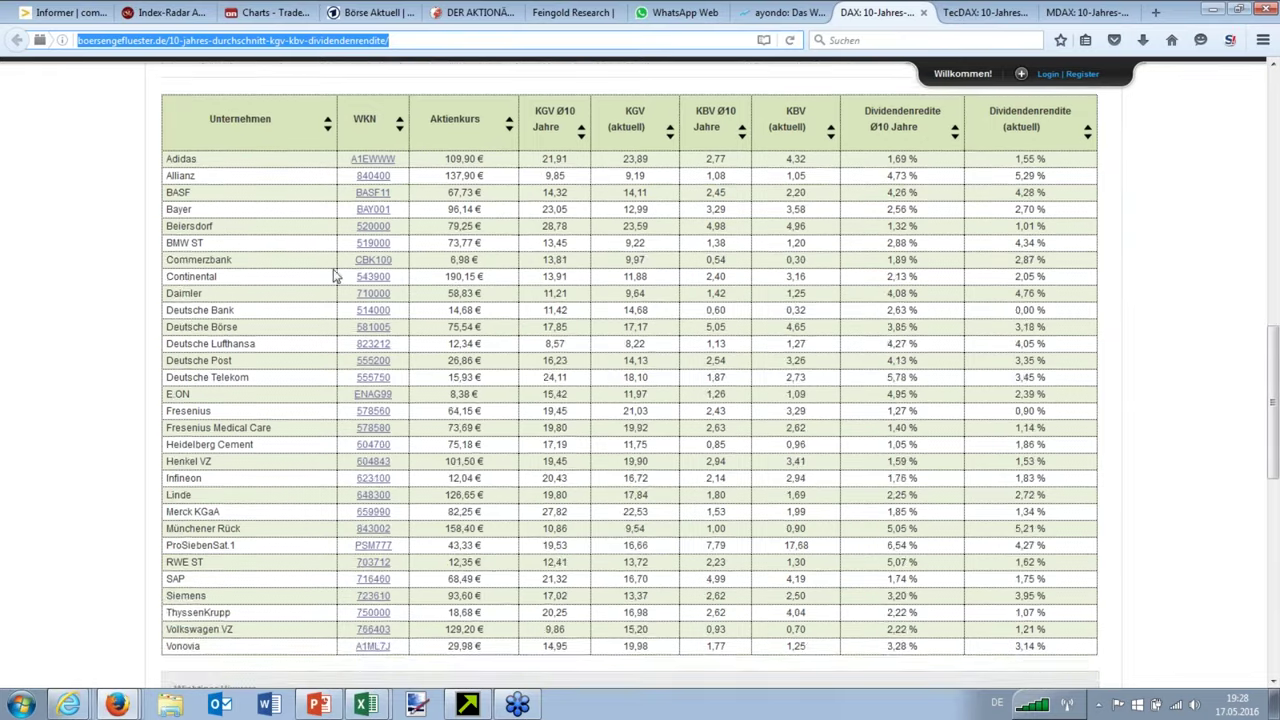
scroll(340, 280, "up", 2)
scroll(355, 298, "up", 5)
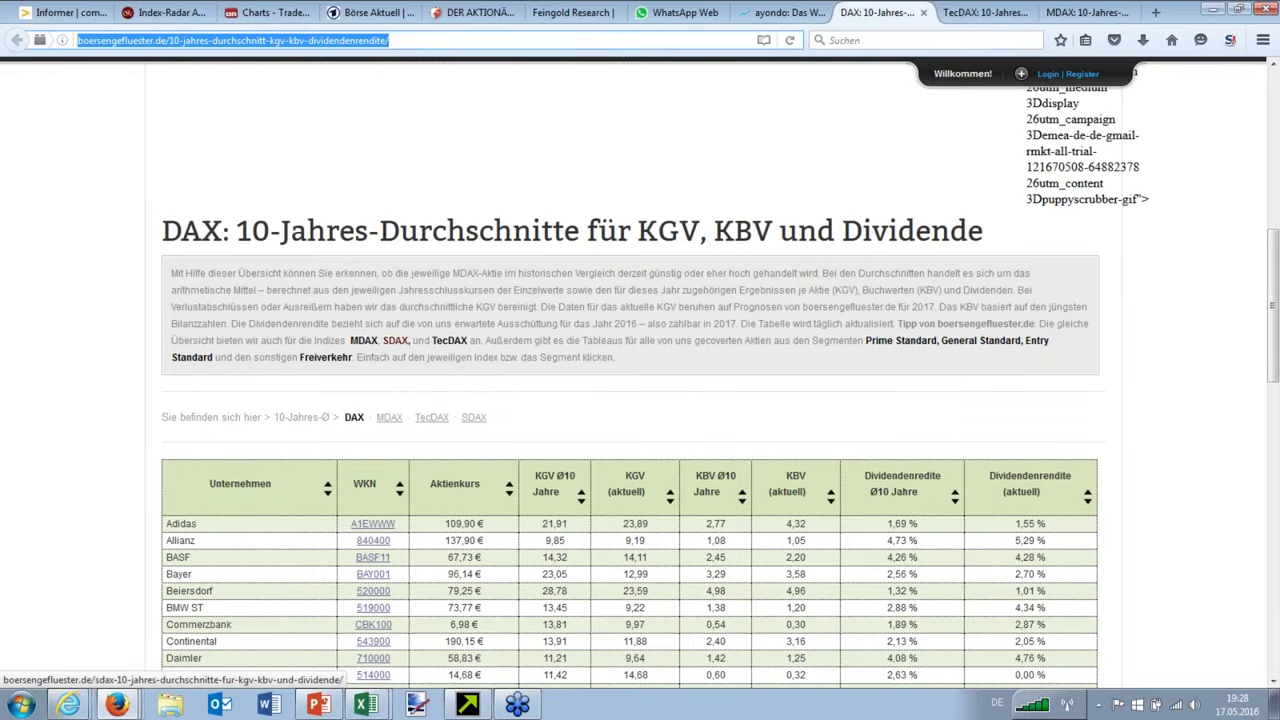
Step: Open the TecDAX version of the 10-year averages overview and bring up its full company table
left_click(448, 342)
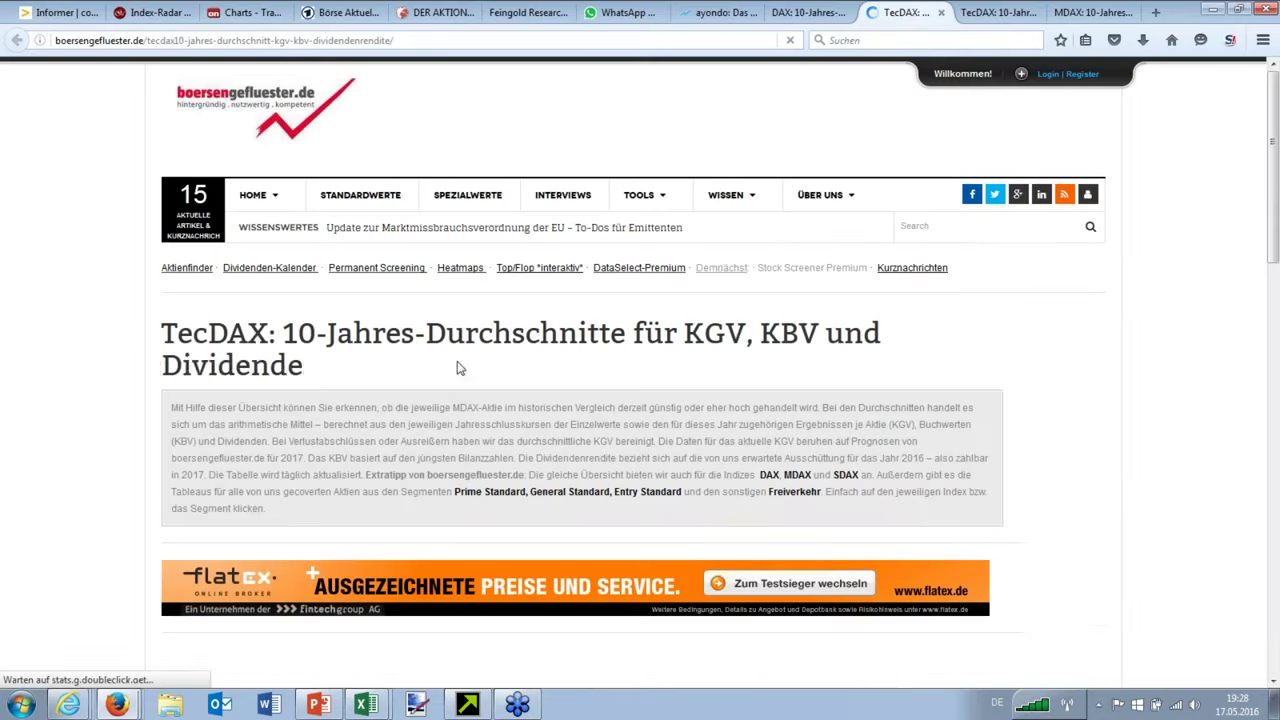
scroll(487, 380, "down", 7)
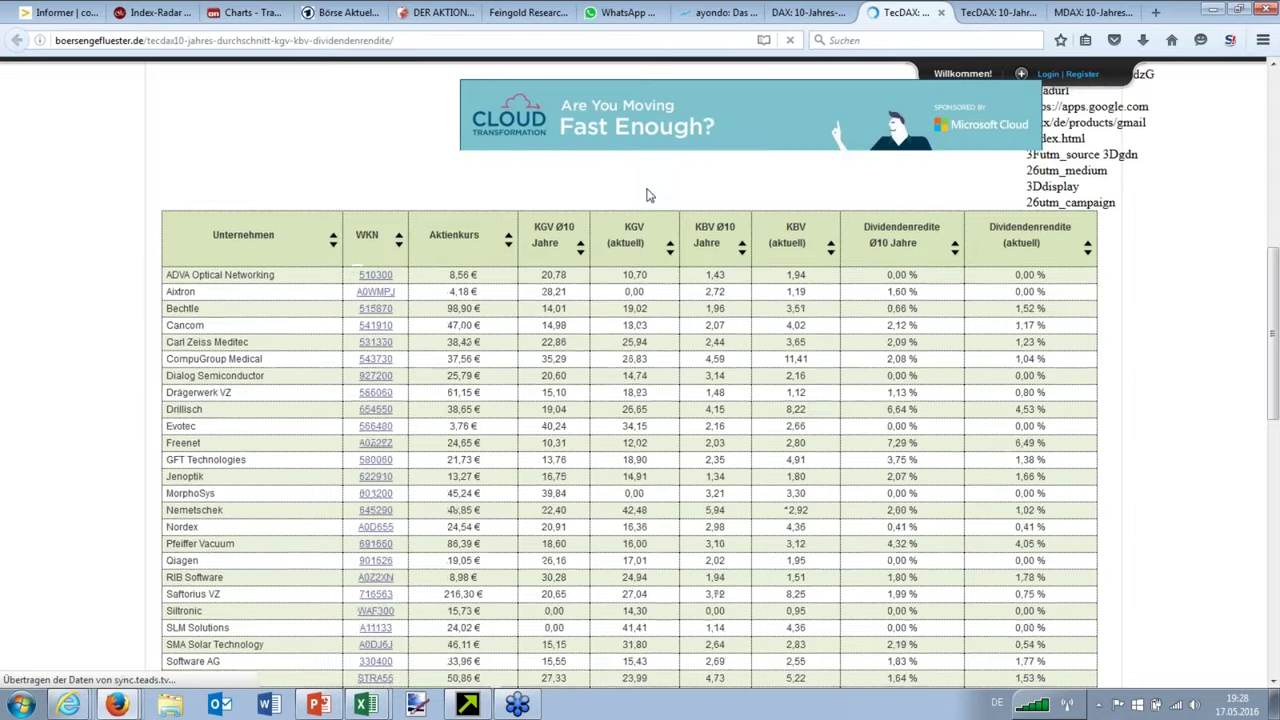
scroll(645, 524, "up", 2)
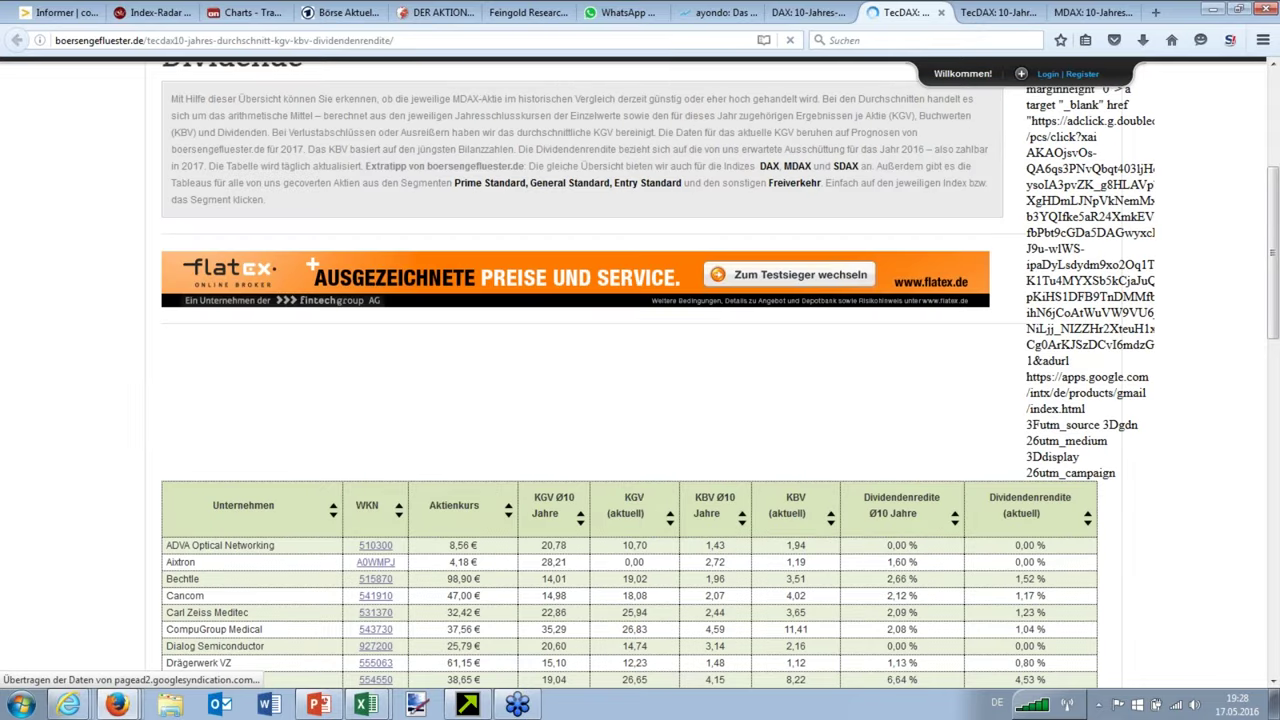
scroll(658, 172, "down", 4)
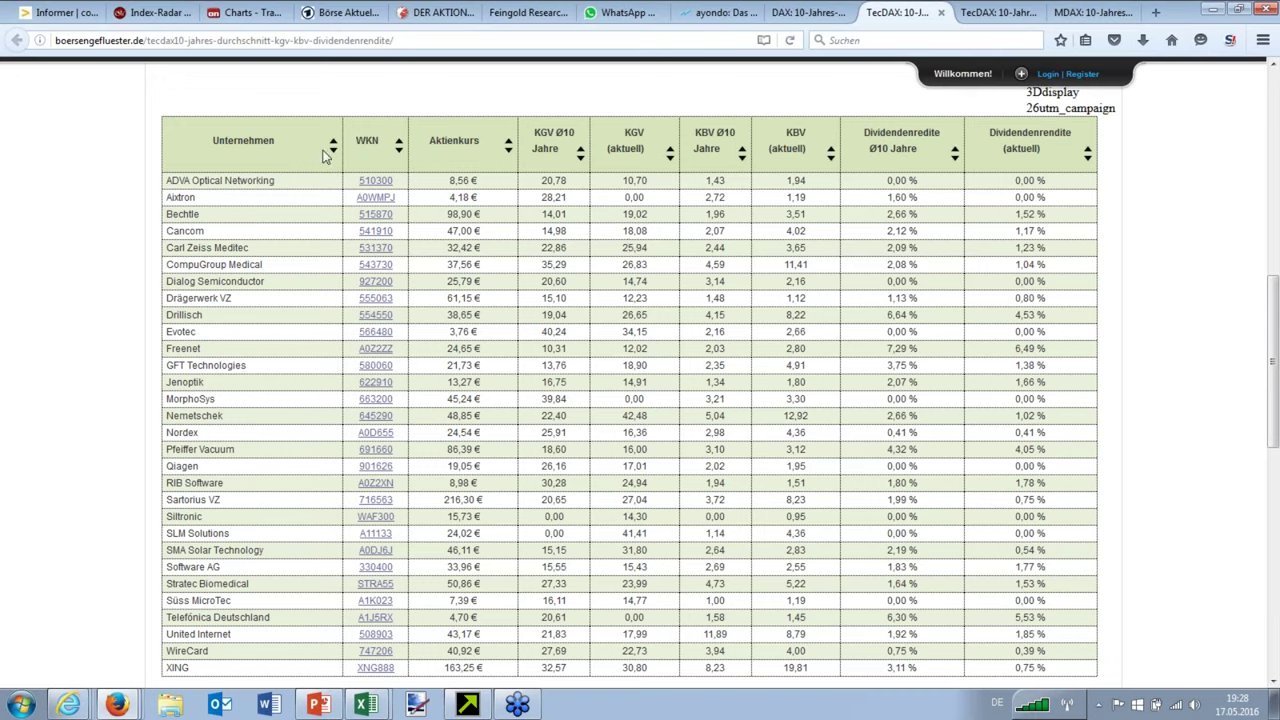
Step: Copy the whole TecDAX table, headers through XING, and paste it into the Tabelle2 sheet of the Sentiment workbook in Excel
left_click_drag(213, 140, 800, 665)
left_click_drag(986, 675, 1050, 670)
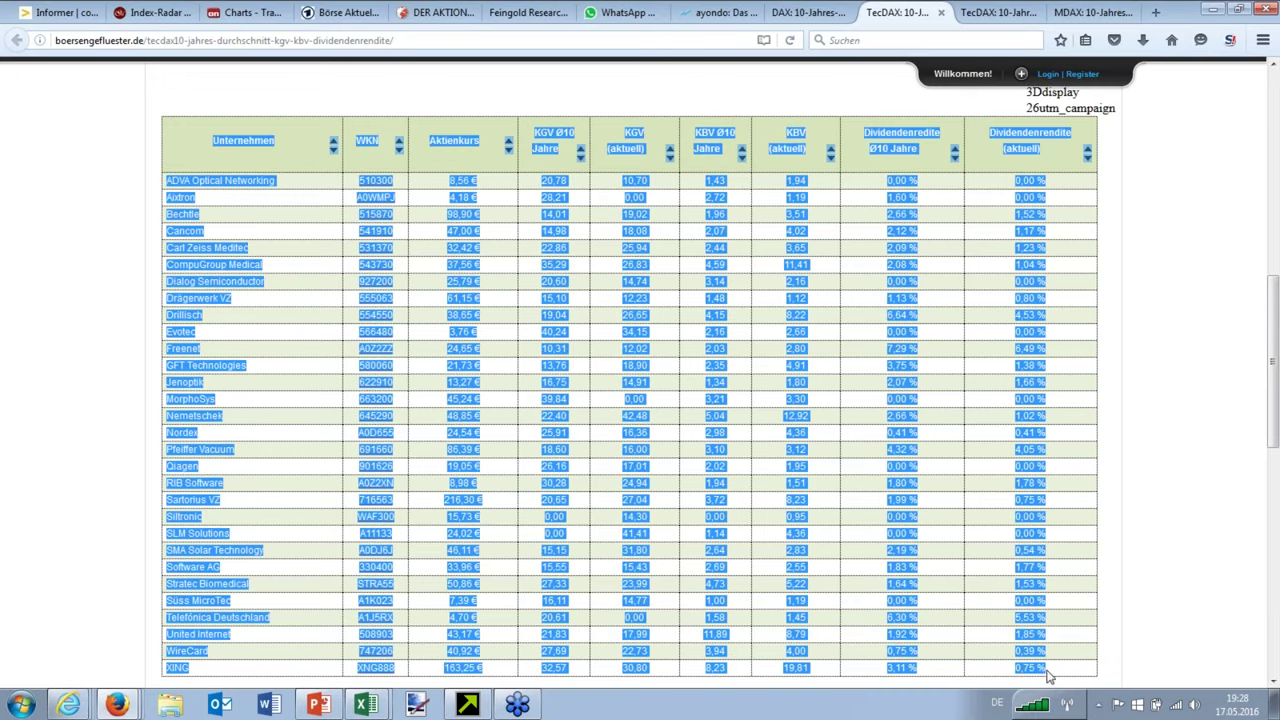
left_click(366, 705)
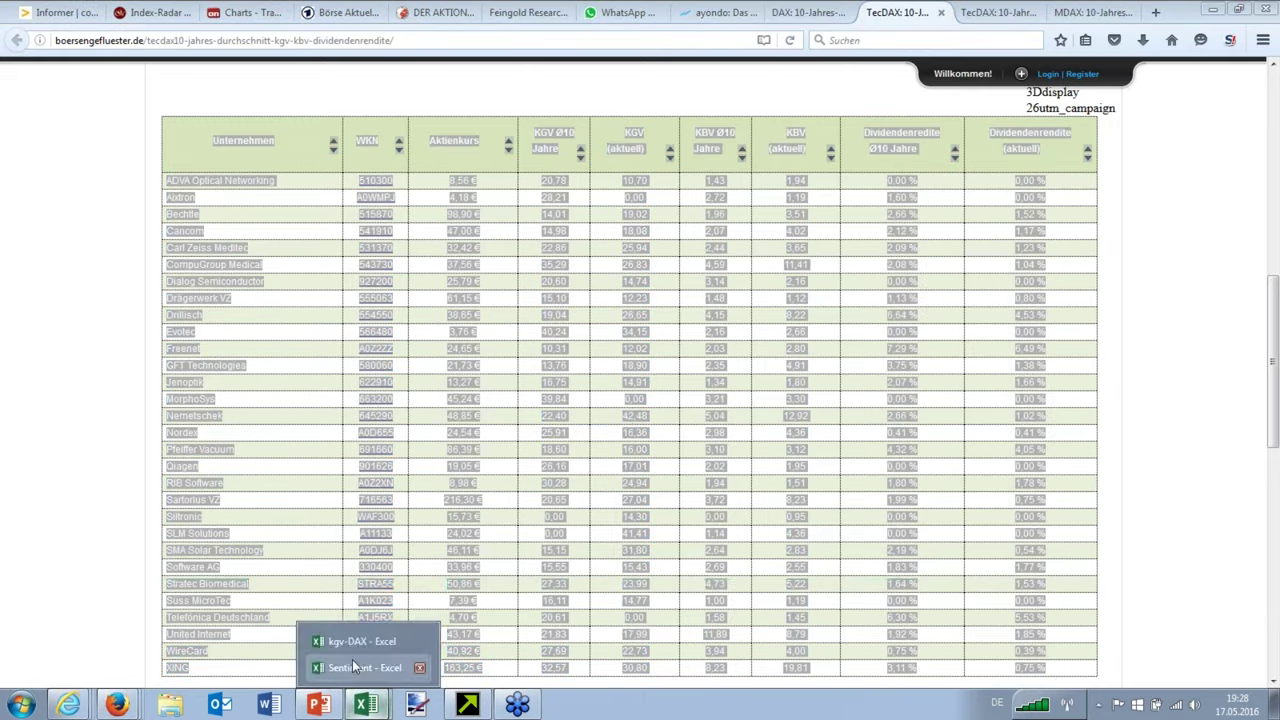
left_click(352, 662)
left_click_drag(628, 258, 662, 124)
left_click(506, 413)
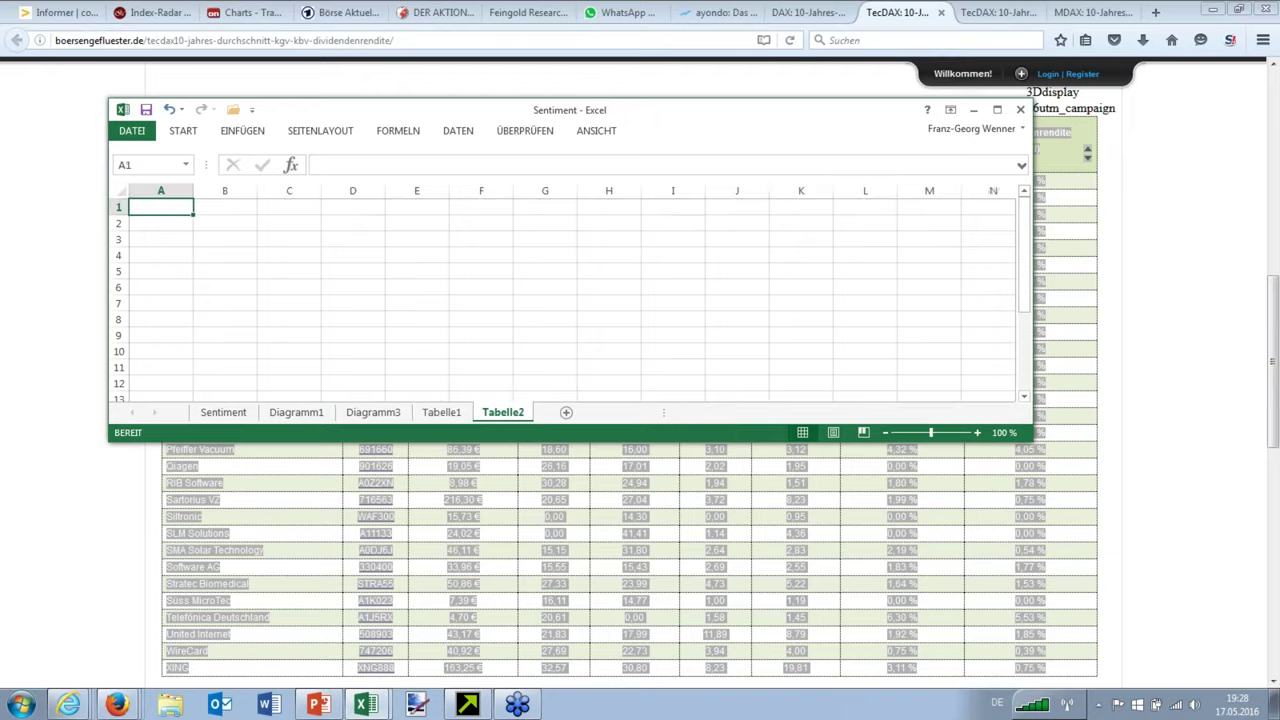
double_click(556, 120)
key("ctrl+v")
Step: Insert an empty column F between the current KGV and the KBV Ø10 columns
left_click_drag(372, 218, 372, 640)
right_click(372, 88)
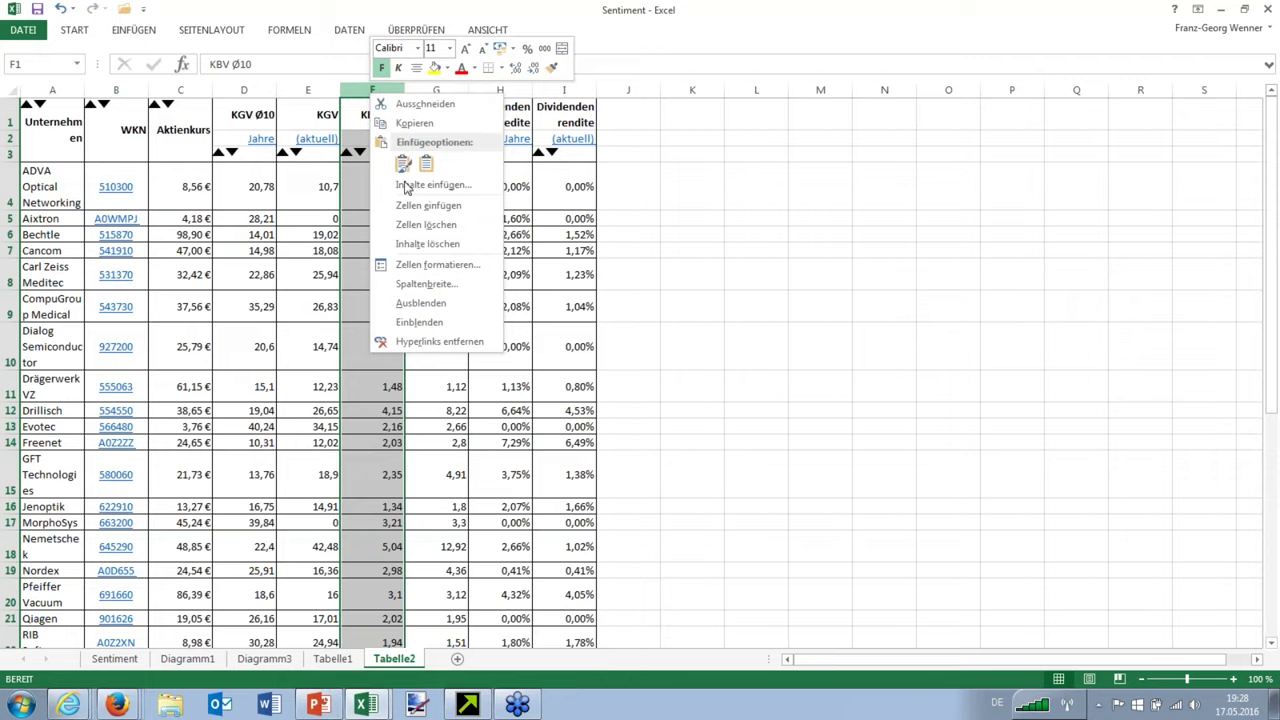
left_click(425, 221)
Step: Enter the formula =(E4/D4)-1 in cell F4 to compare ADVA's current KGV with its 10-year average
left_click(371, 177)
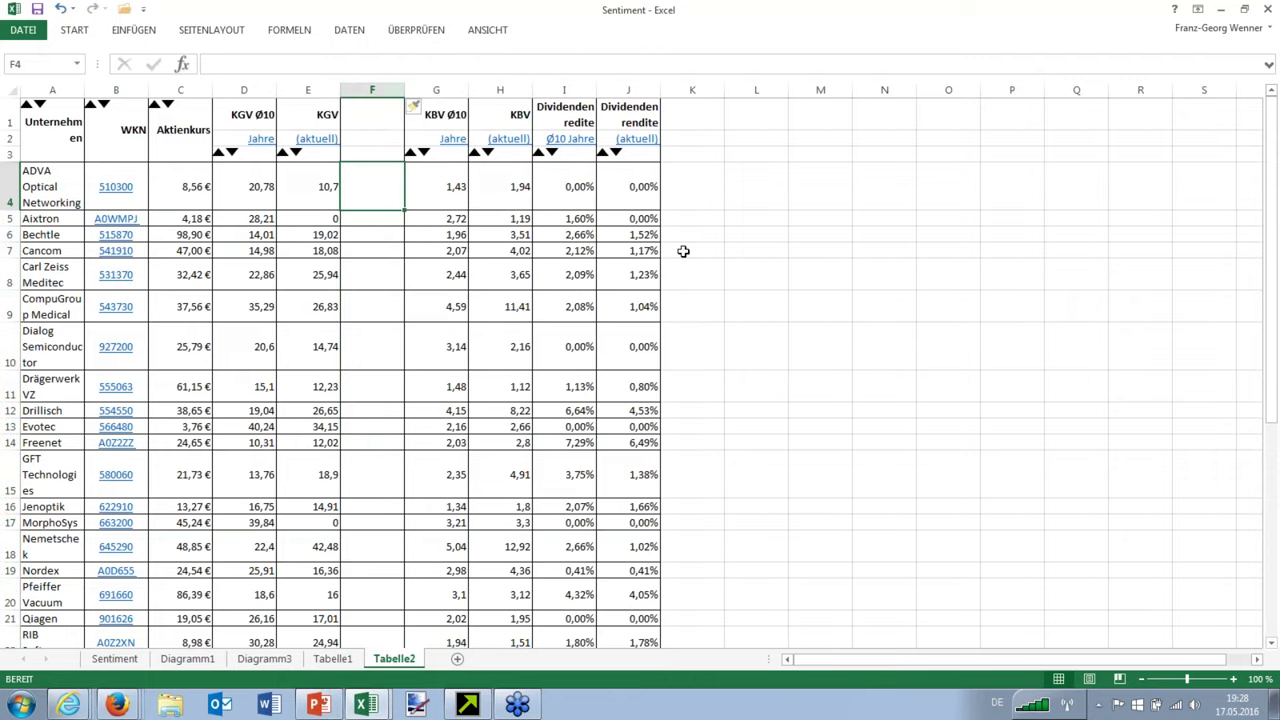
type("=(")
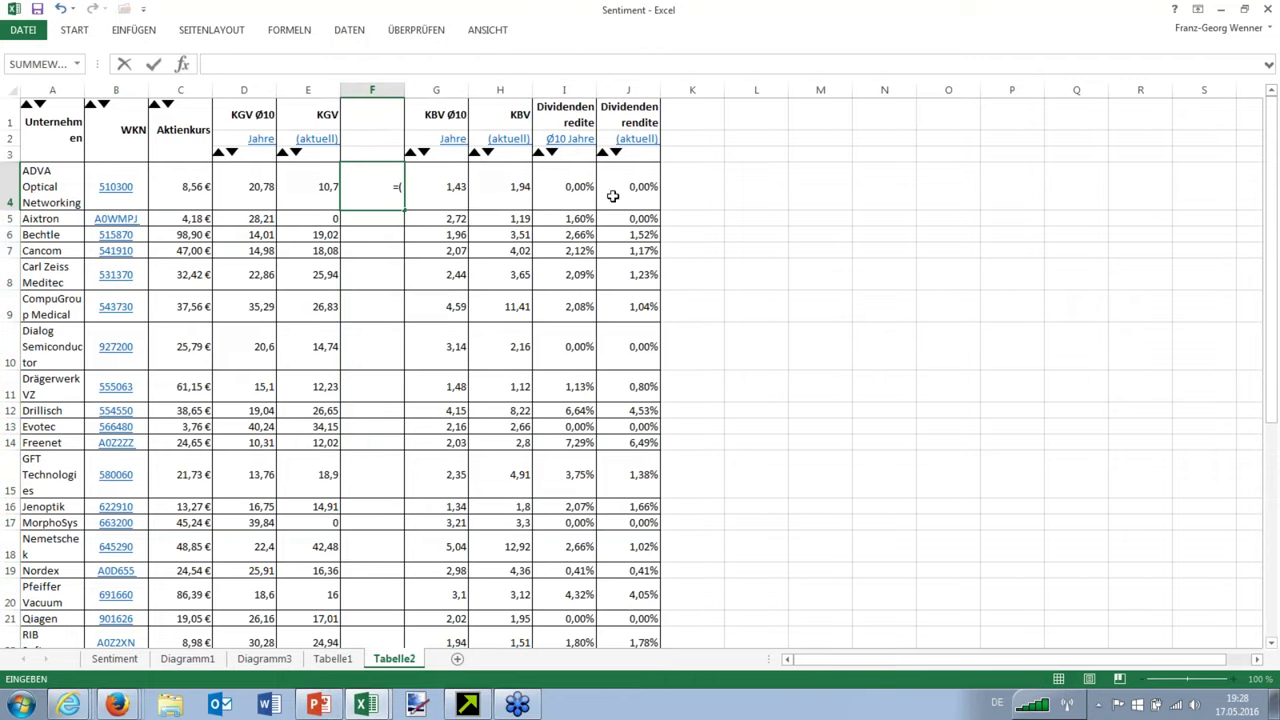
left_click(314, 186)
type("/")
left_click(242, 186)
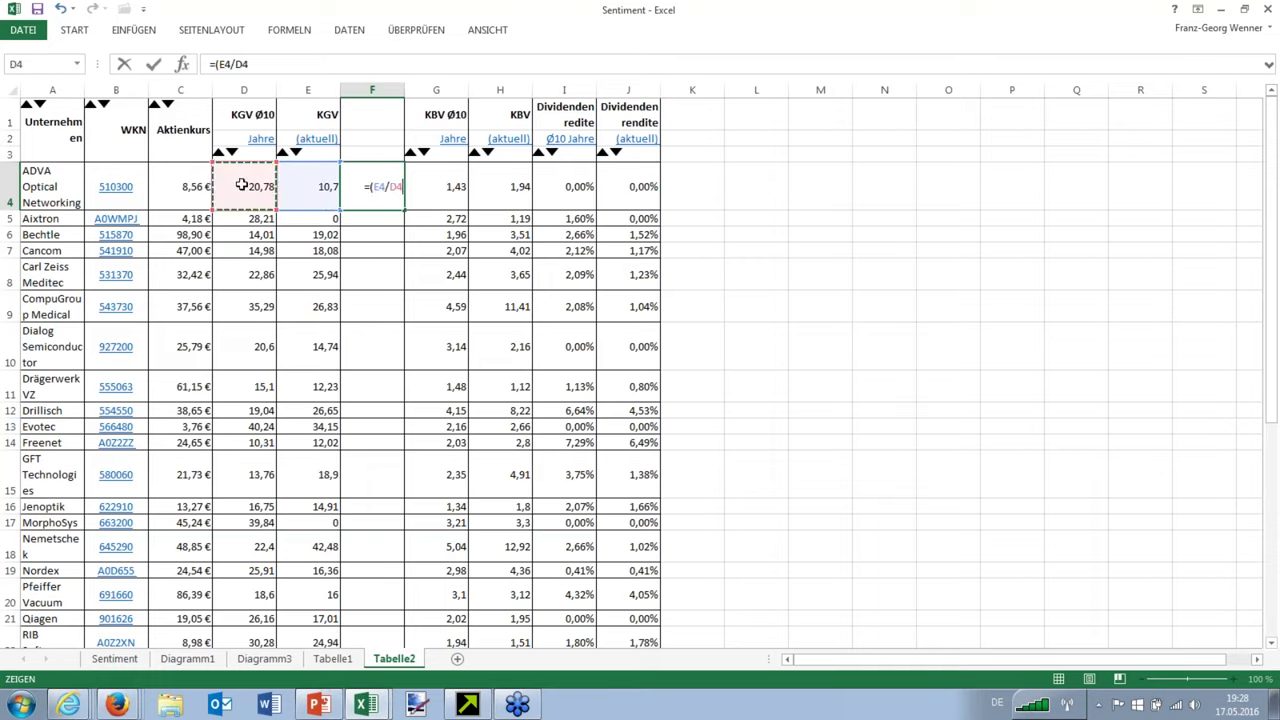
type(")-1")
key("Return")
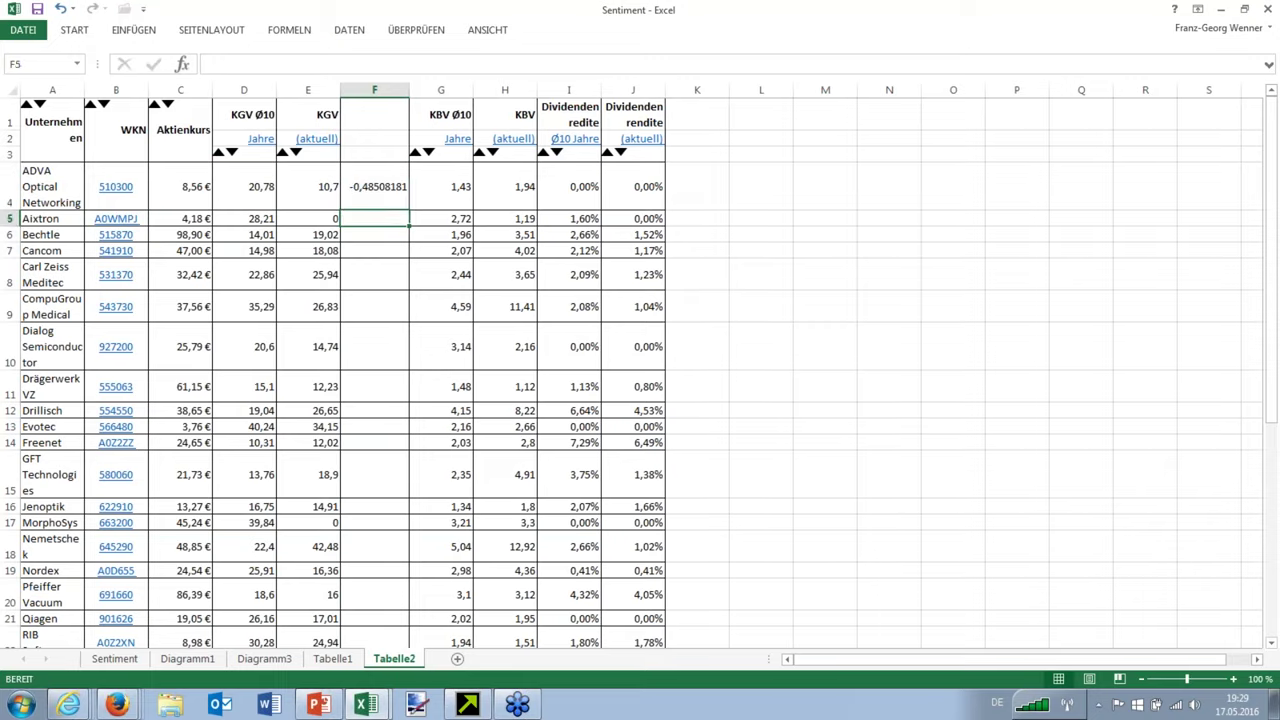
Step: Format column F as percentages with one decimal place and fill the F4 formula down to row 33
left_click(362, 188)
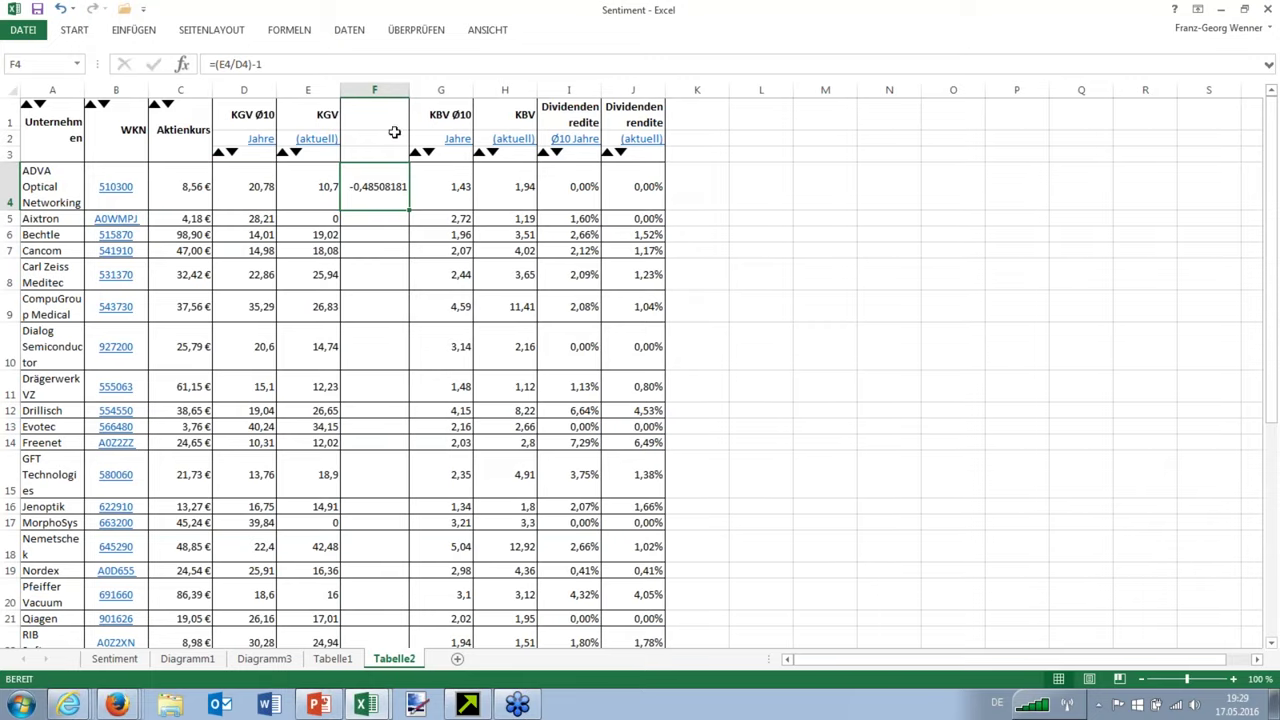
right_click(394, 190)
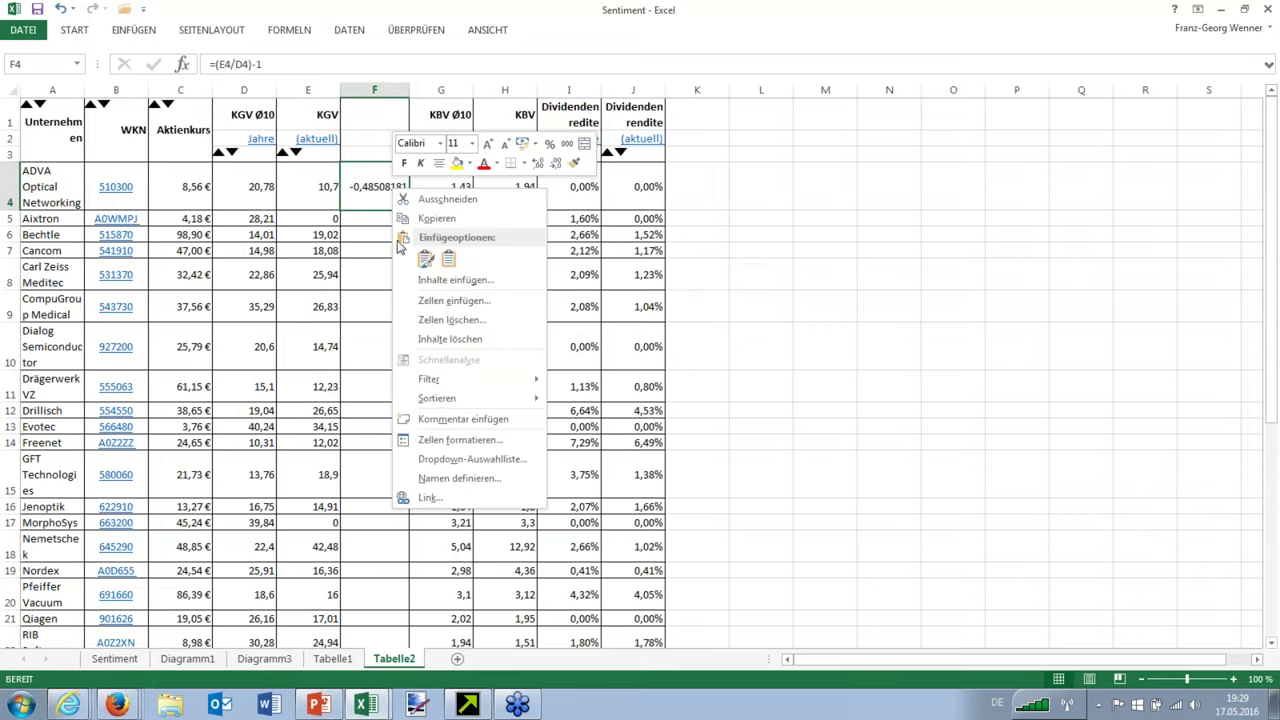
left_click(375, 90)
left_click(375, 90)
right_click(375, 90)
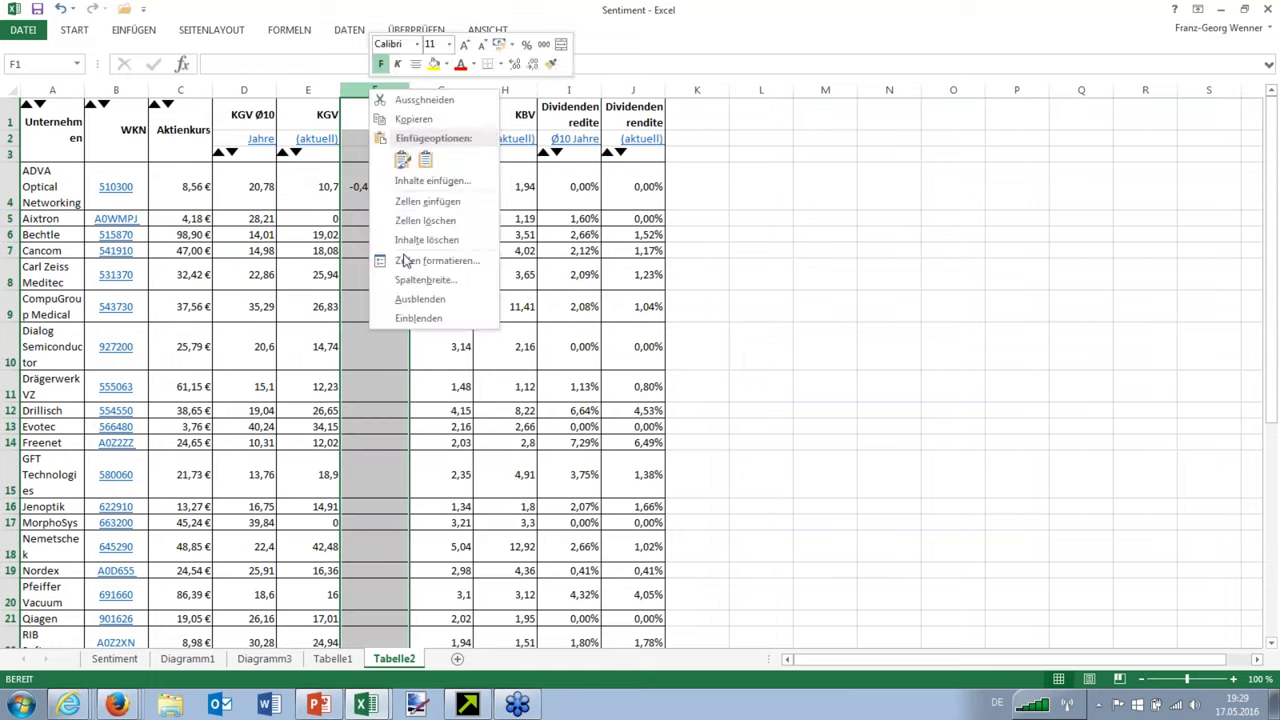
left_click(387, 301)
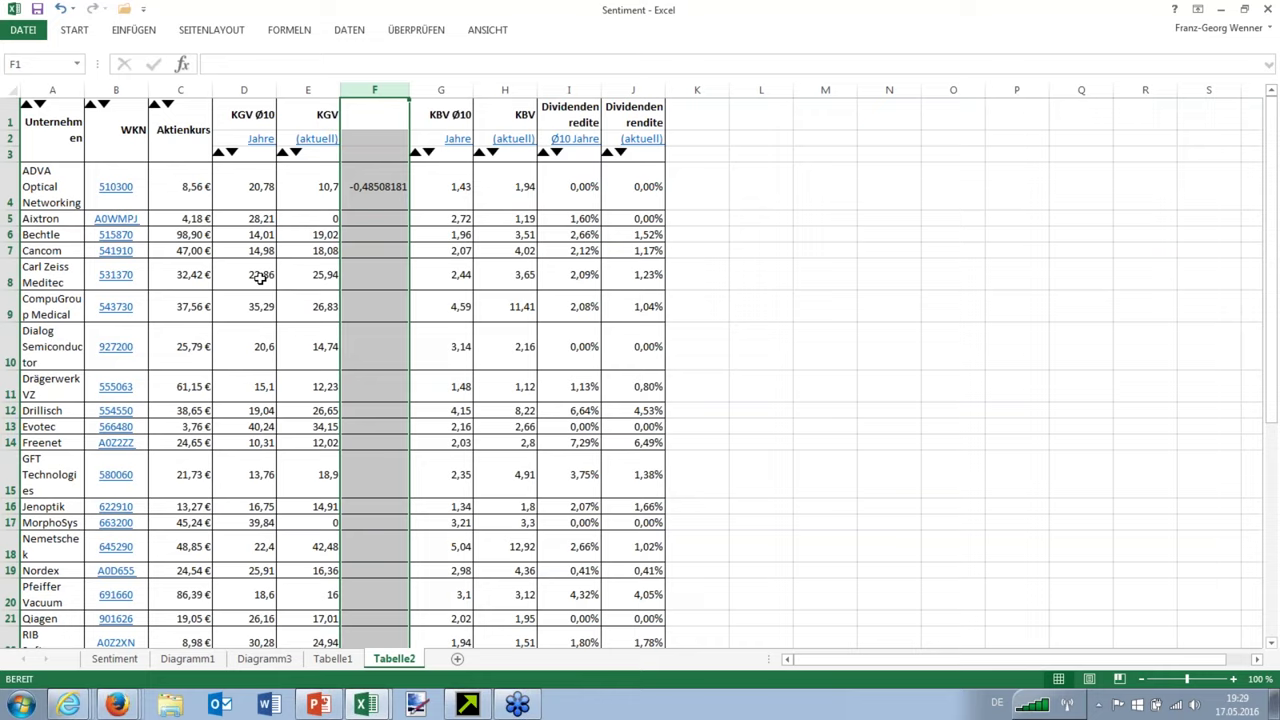
left_click(244, 194)
left_click(245, 204)
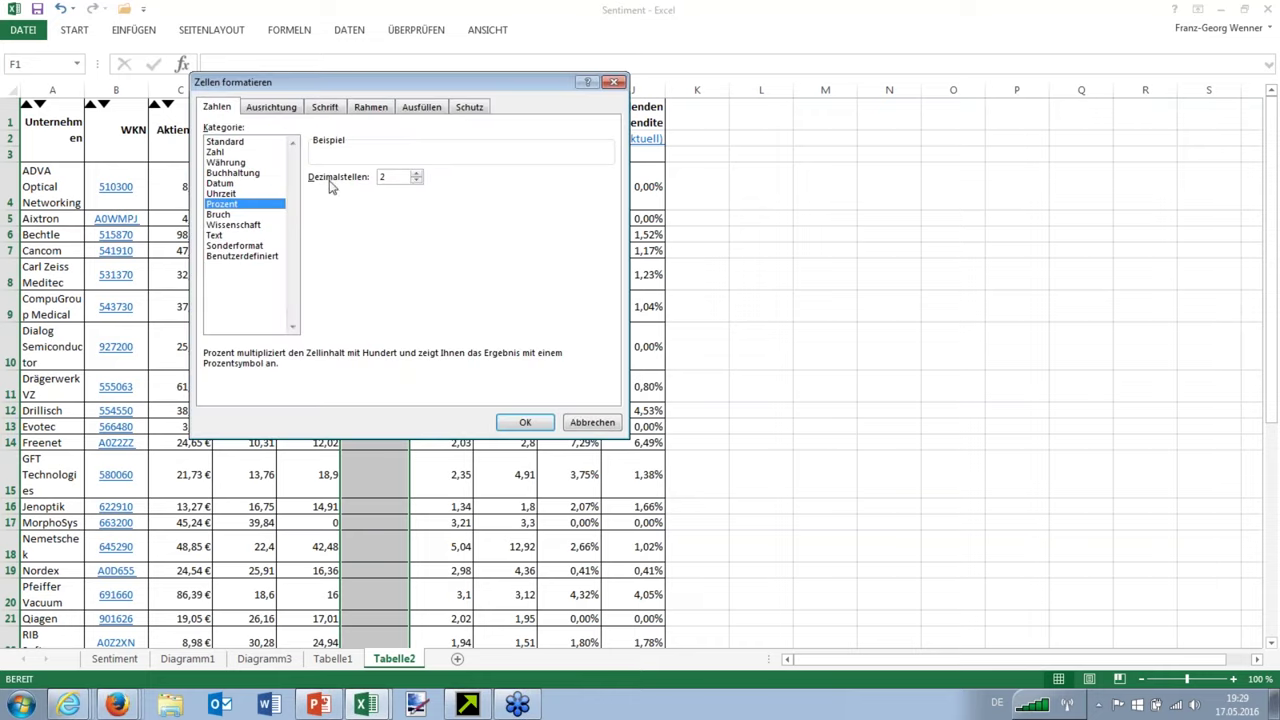
left_click(416, 181)
left_click(525, 422)
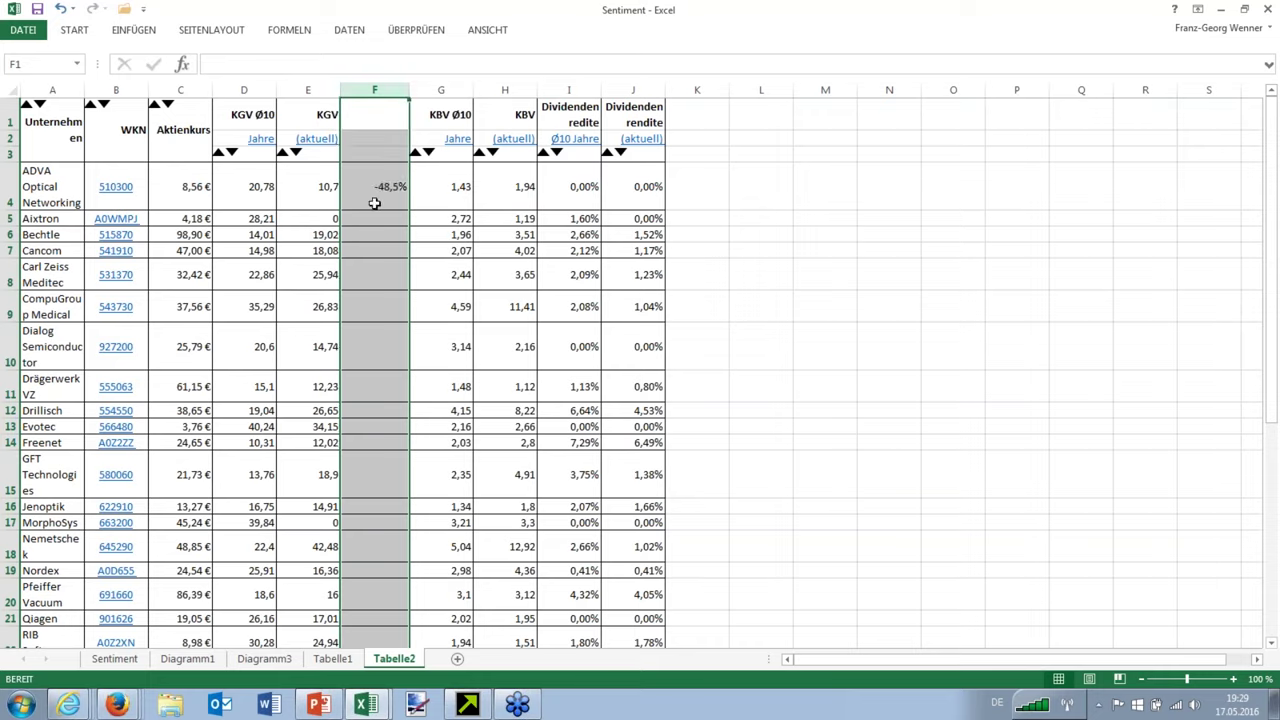
left_click(386, 194)
left_click_drag(408, 210, 386, 571)
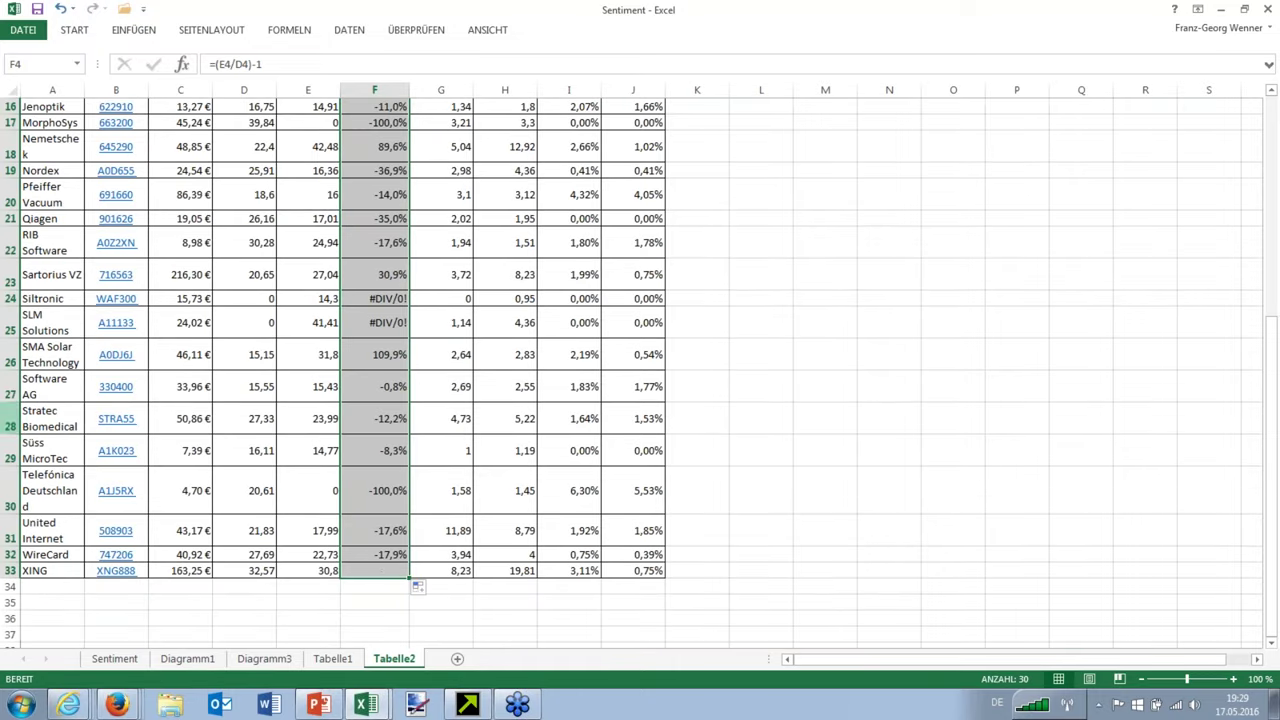
Step: Widen the Unternehmen column to fit the company names and shrink rows 4 to 33 to single-line height
left_click_drag(87, 91, 163, 91)
left_click_drag(10, 514, 10, 509)
left_click_drag(10, 566, 16, 175)
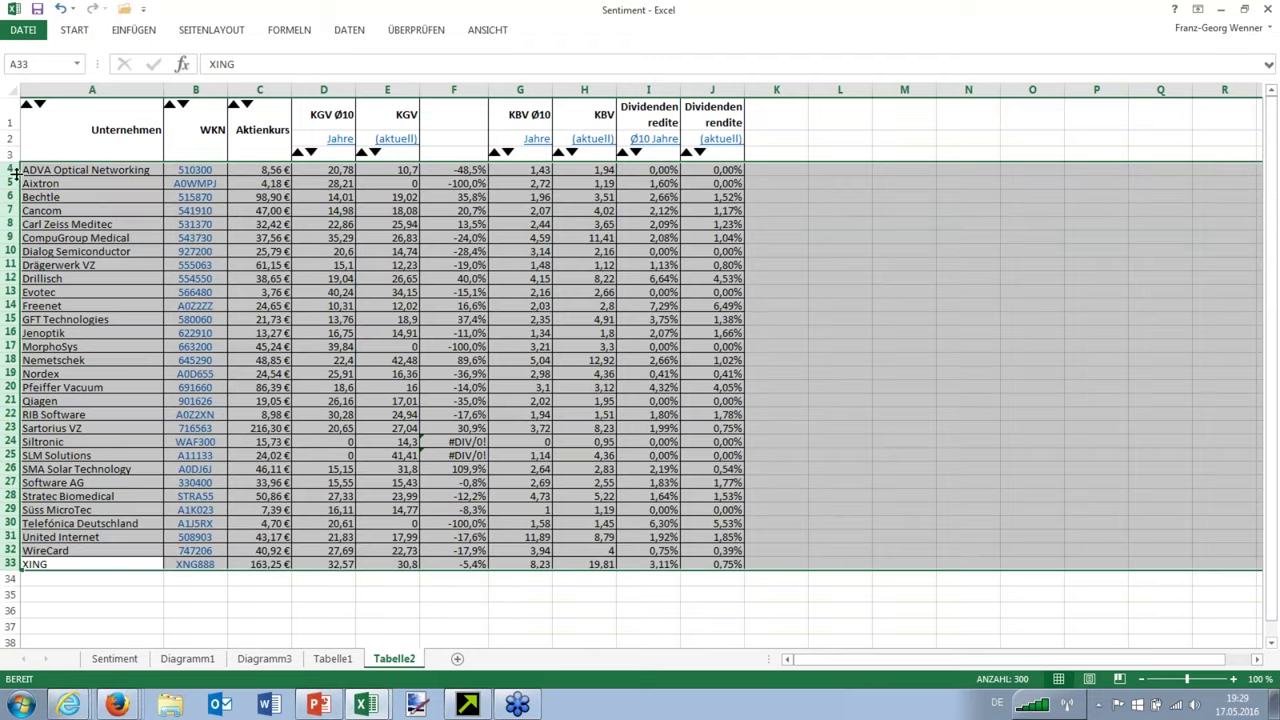
left_click(484, 404)
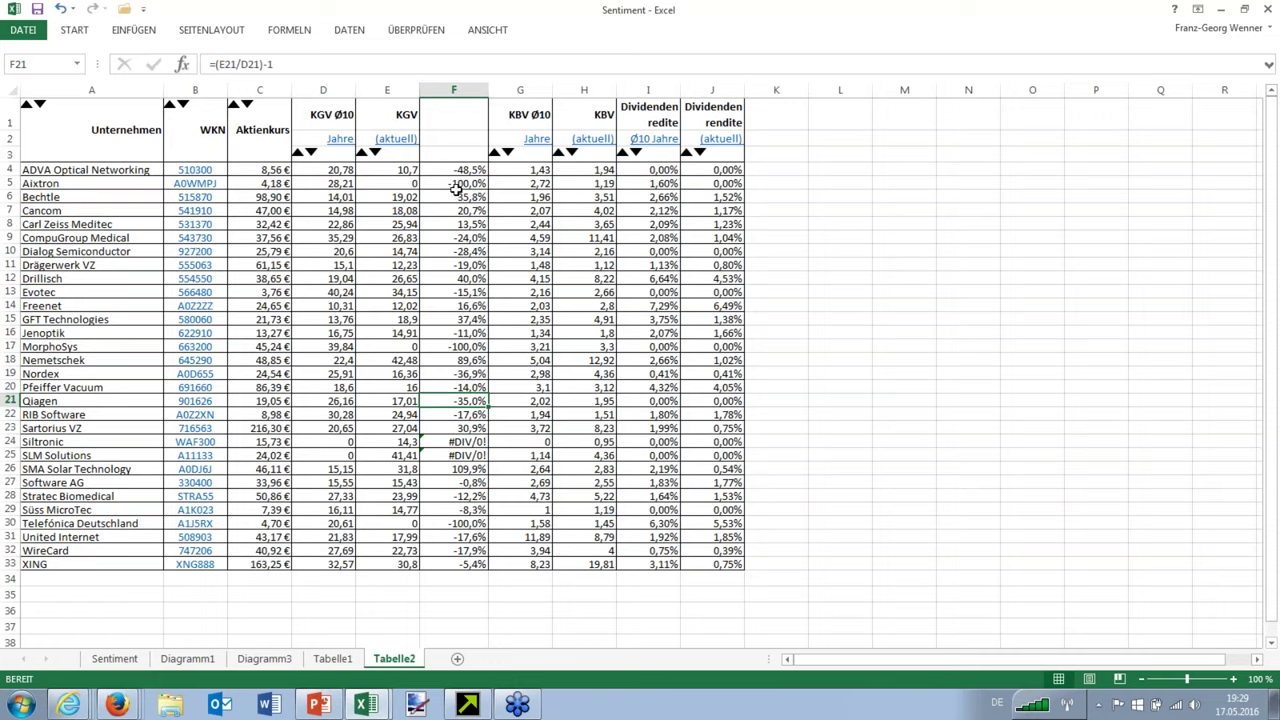
Step: Apply a three-colour scale to F4:F33 that shades high deviations red, middle ones yellow and low ones green
left_click_drag(468, 172, 476, 564)
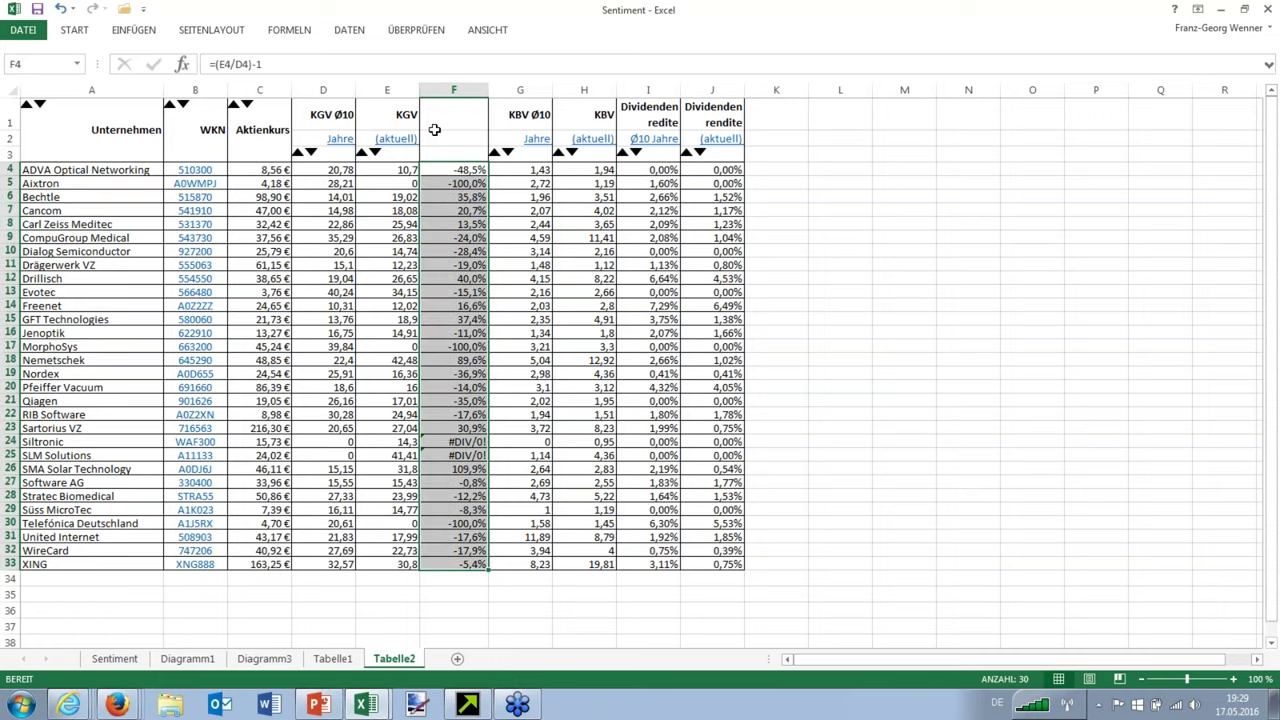
left_click(83, 34)
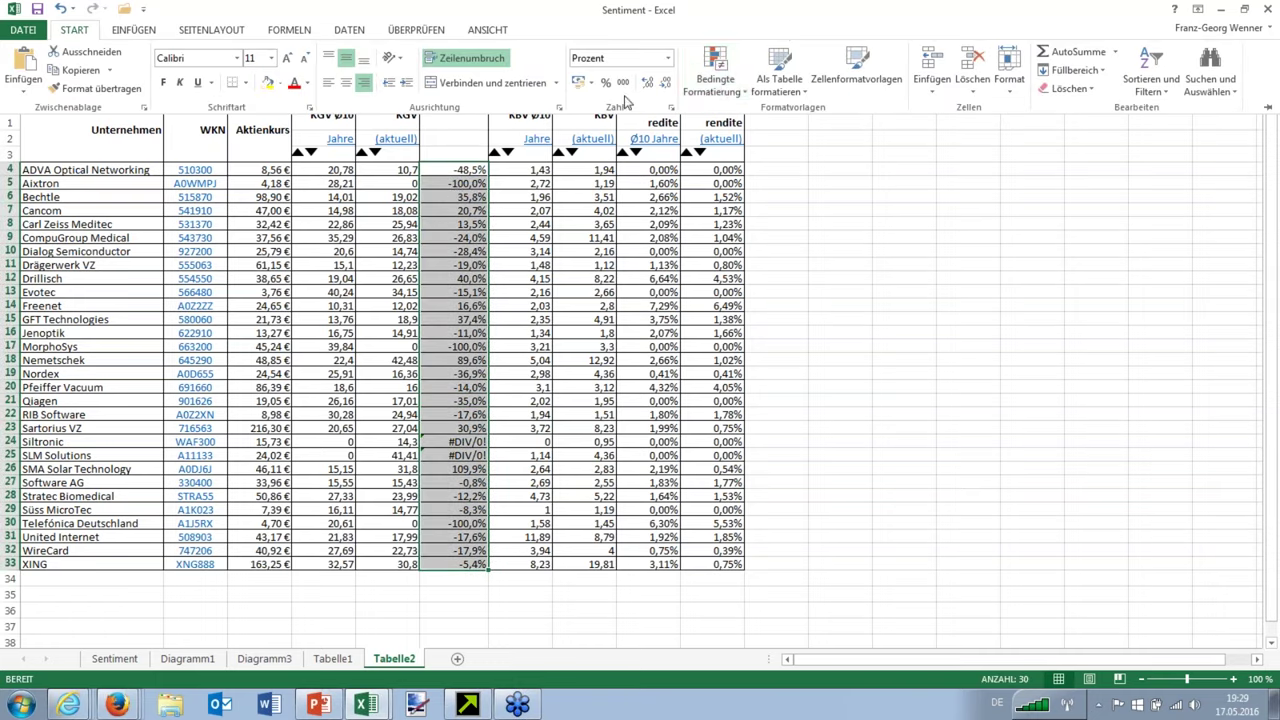
left_click(714, 72)
mouse_move(837, 222)
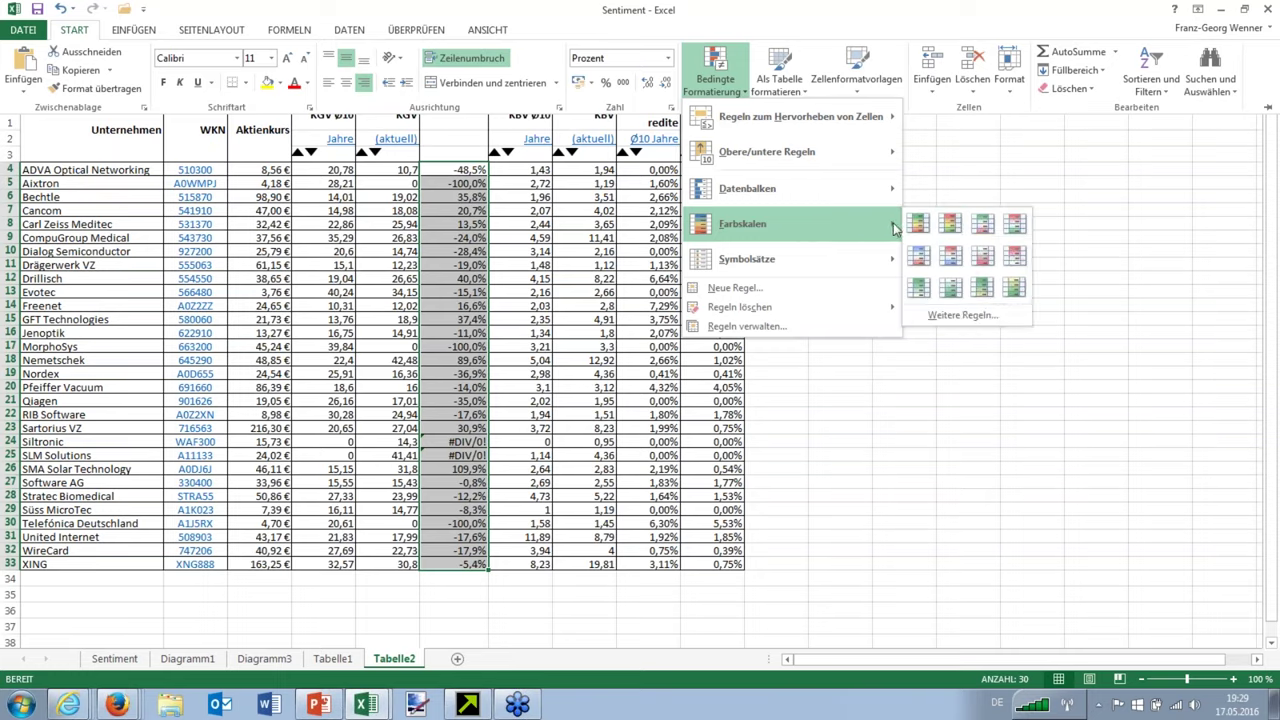
left_click(949, 223)
left_click(860, 264)
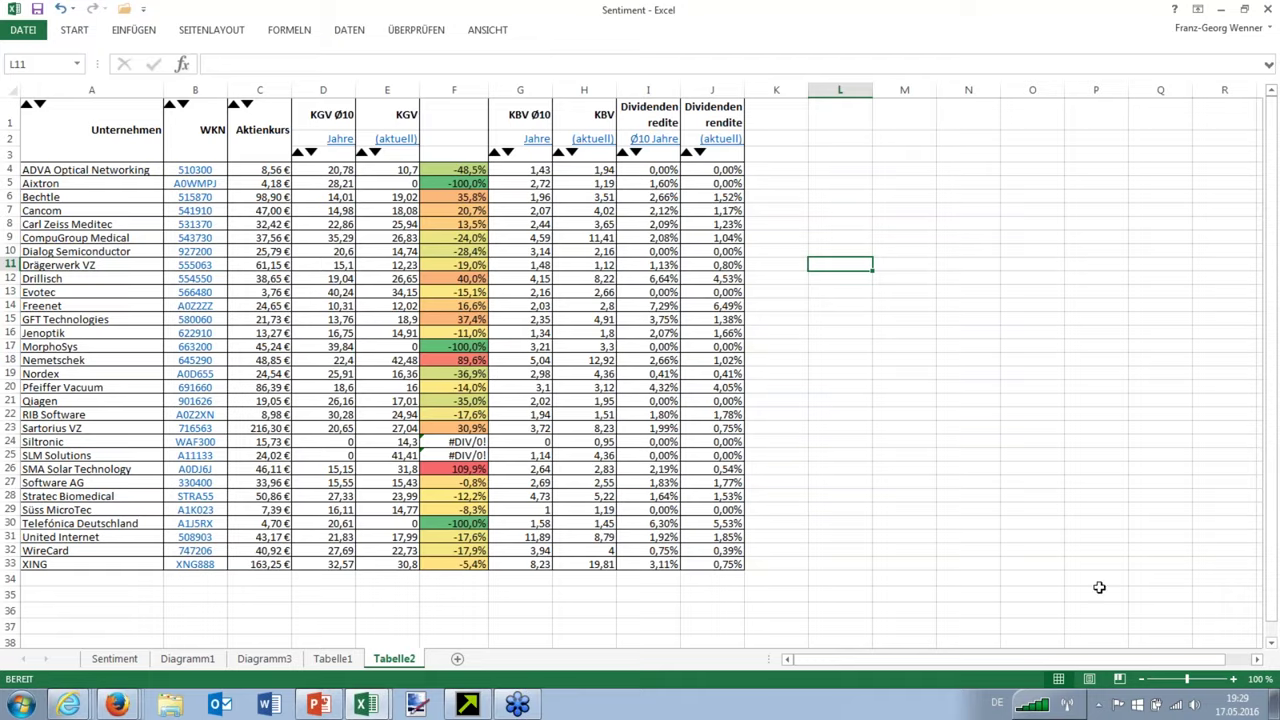
Step: Enlarge the sheet to 110 % and examine the KGV deviations of Nemetschek and Dialog Semiconductor
left_click(1234, 679)
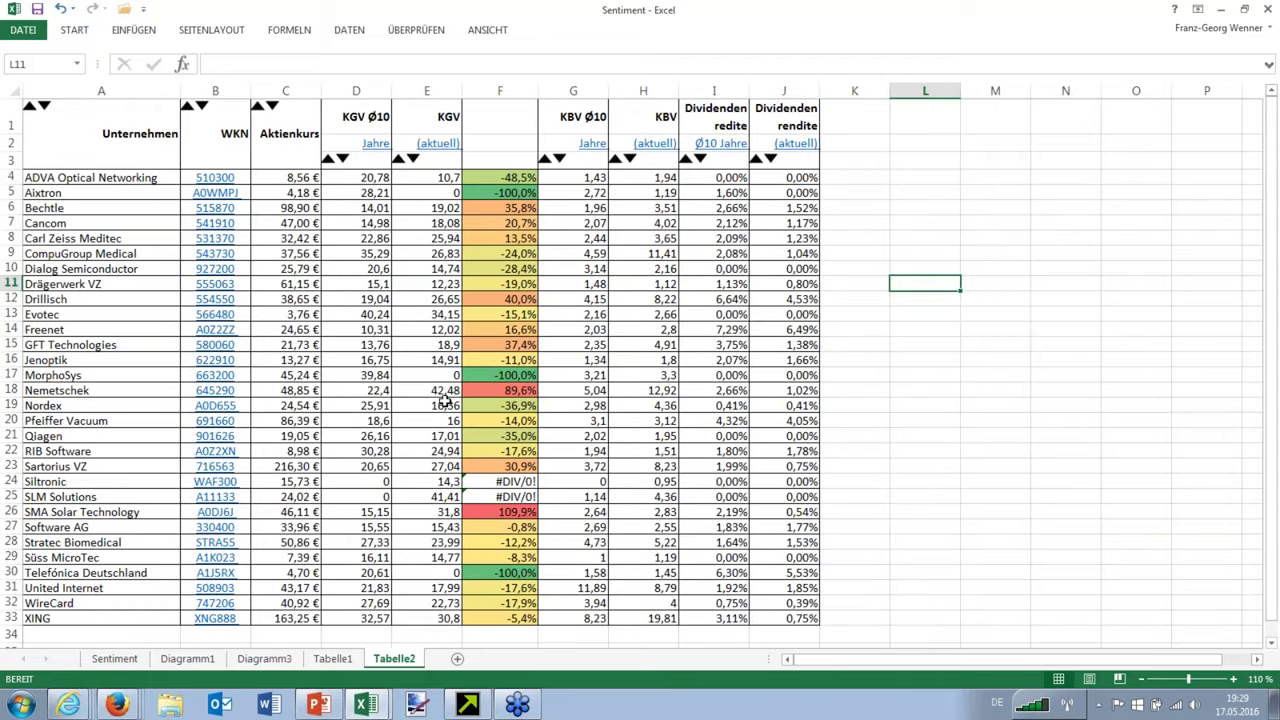
left_click(367, 389)
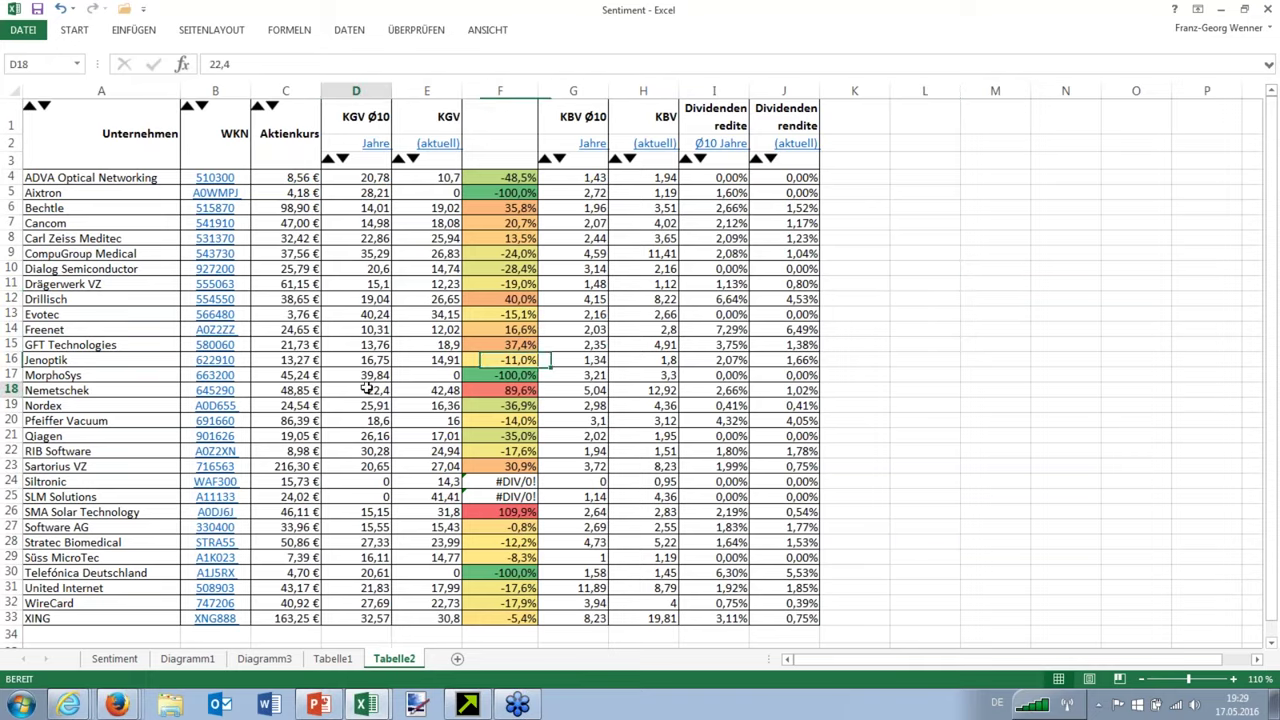
left_click(511, 392)
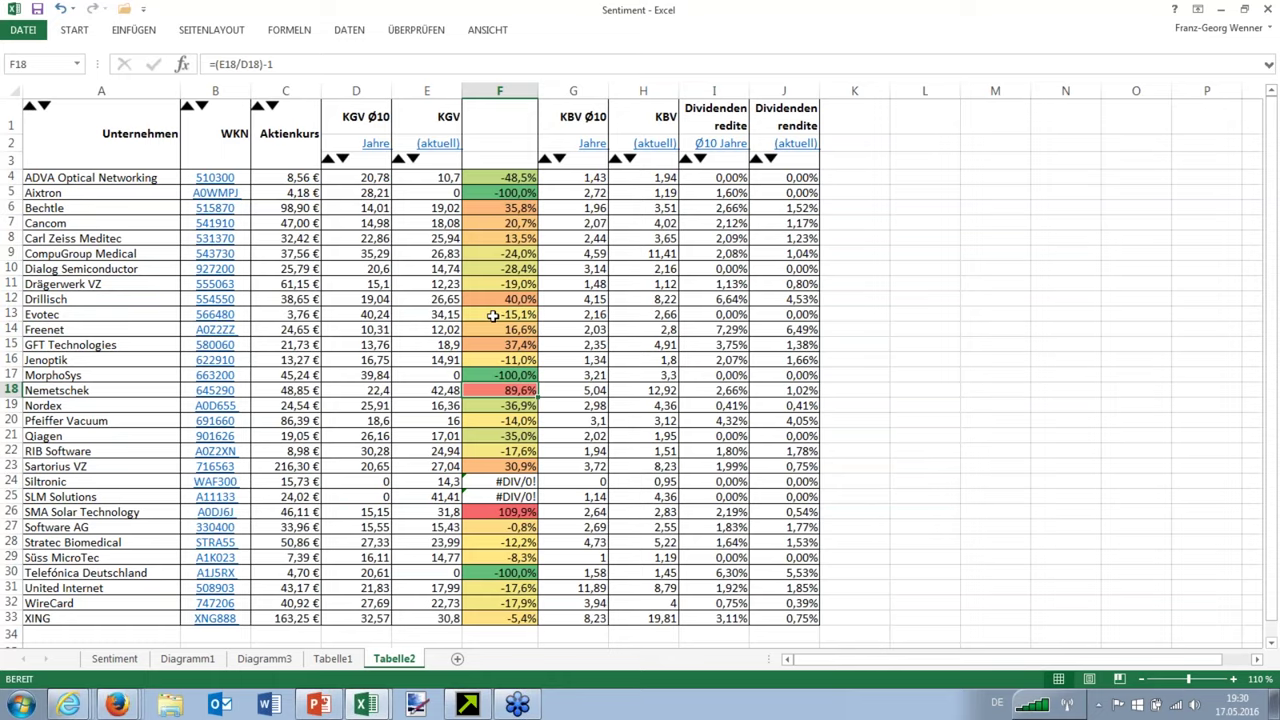
left_click(501, 270)
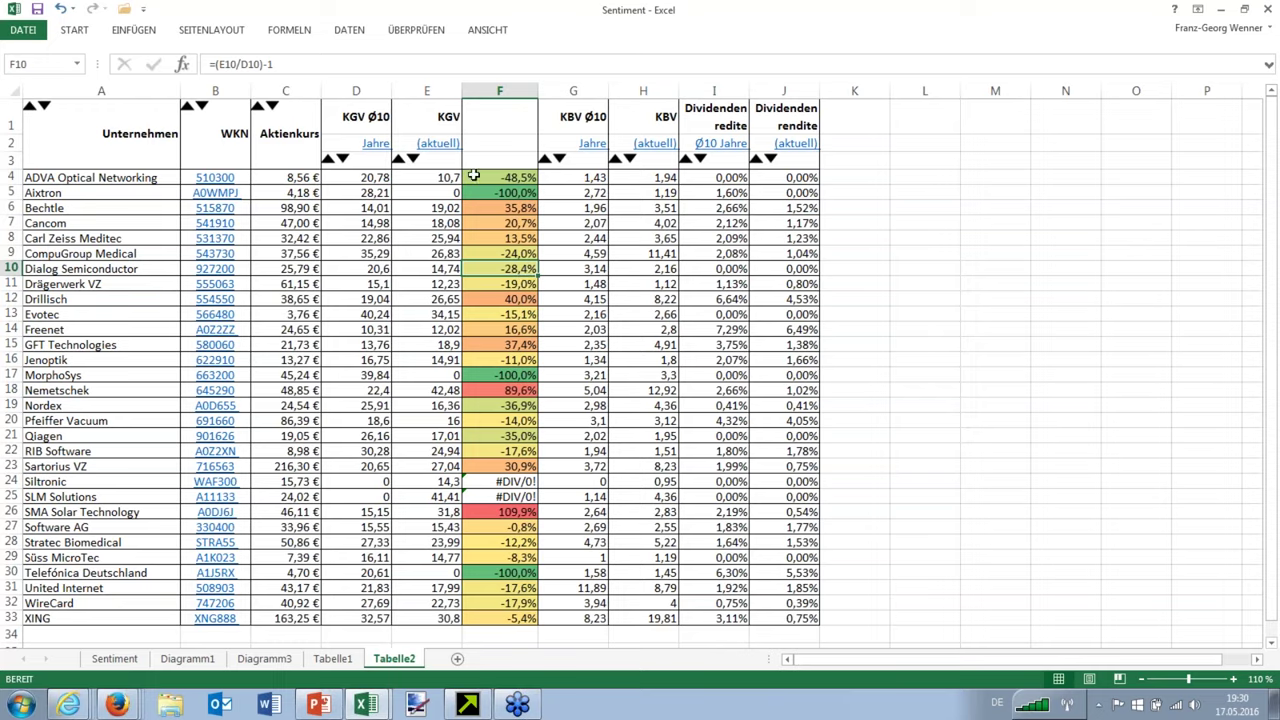
Step: Examine the KGV deviations in column F of Tabelle2, including Qiagen's
left_click(447, 440)
left_click(524, 436)
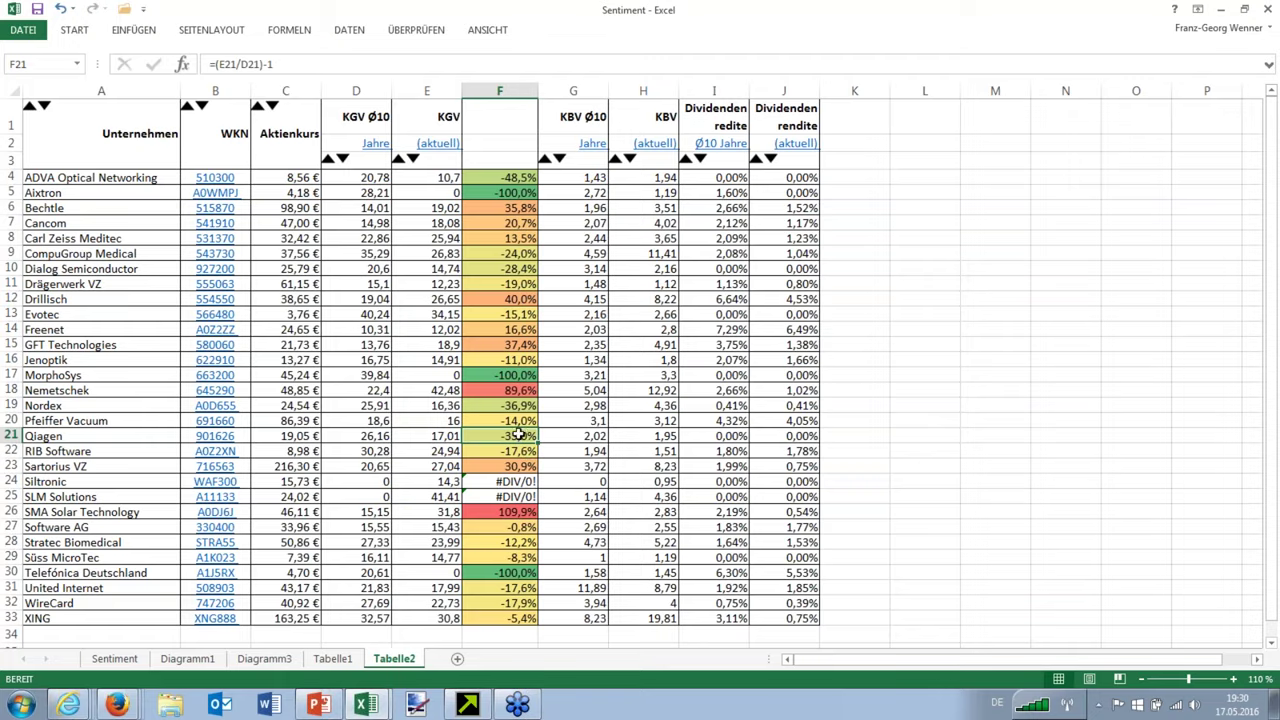
scroll(524, 451, "down", 1)
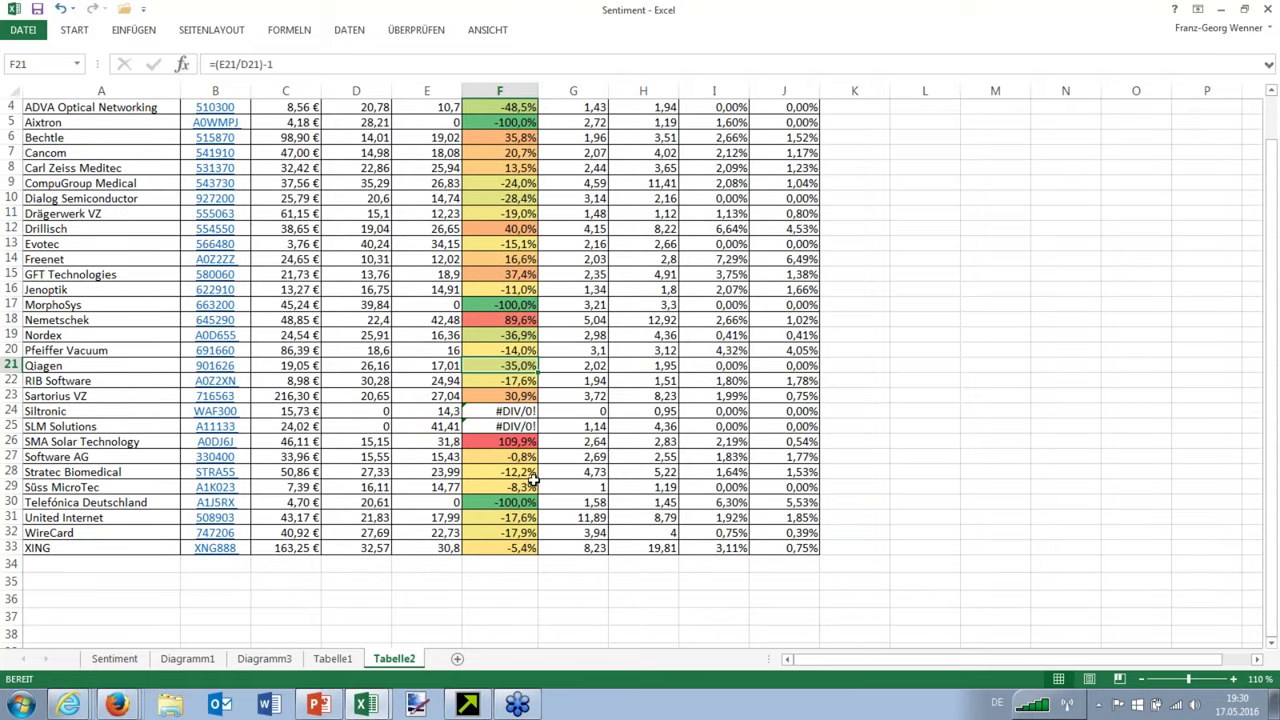
scroll(527, 473, "up", 1)
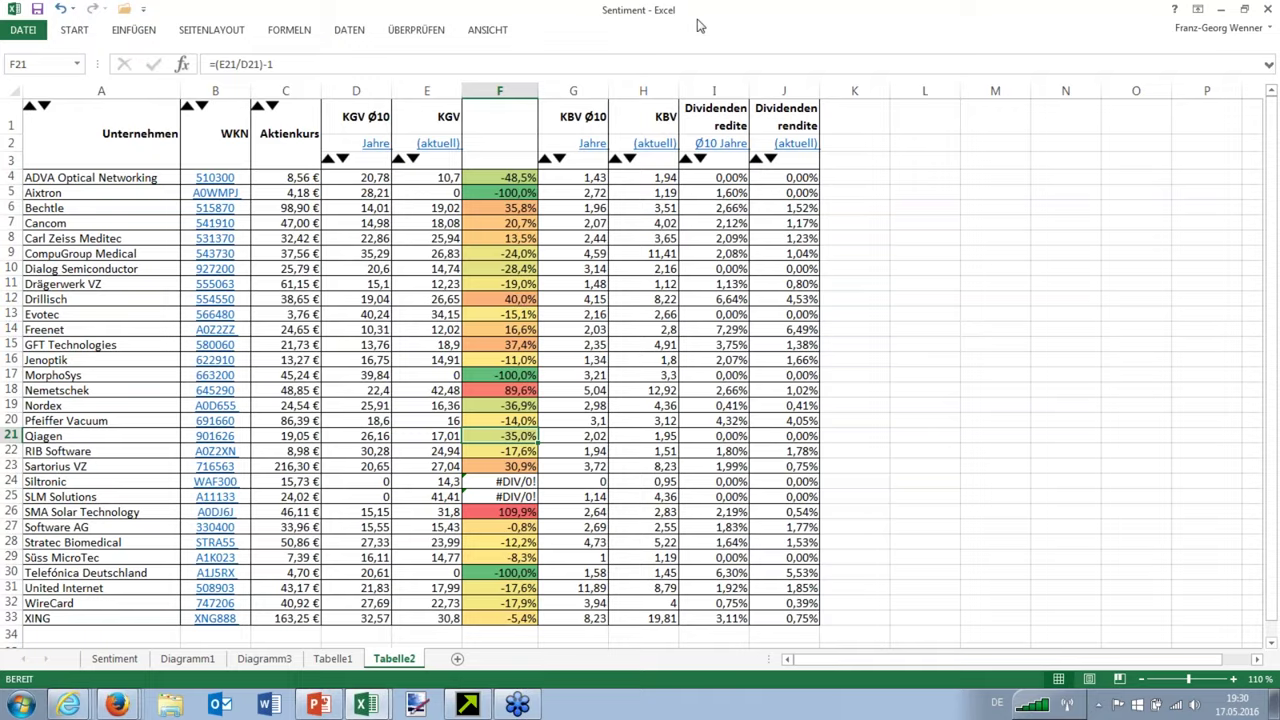
Step: Uncover the TecDAX source page behind the workbook, return to the maximised sheet and check Freenet's 10-year average dividend yield
left_click_drag(703, 20, 839, 96)
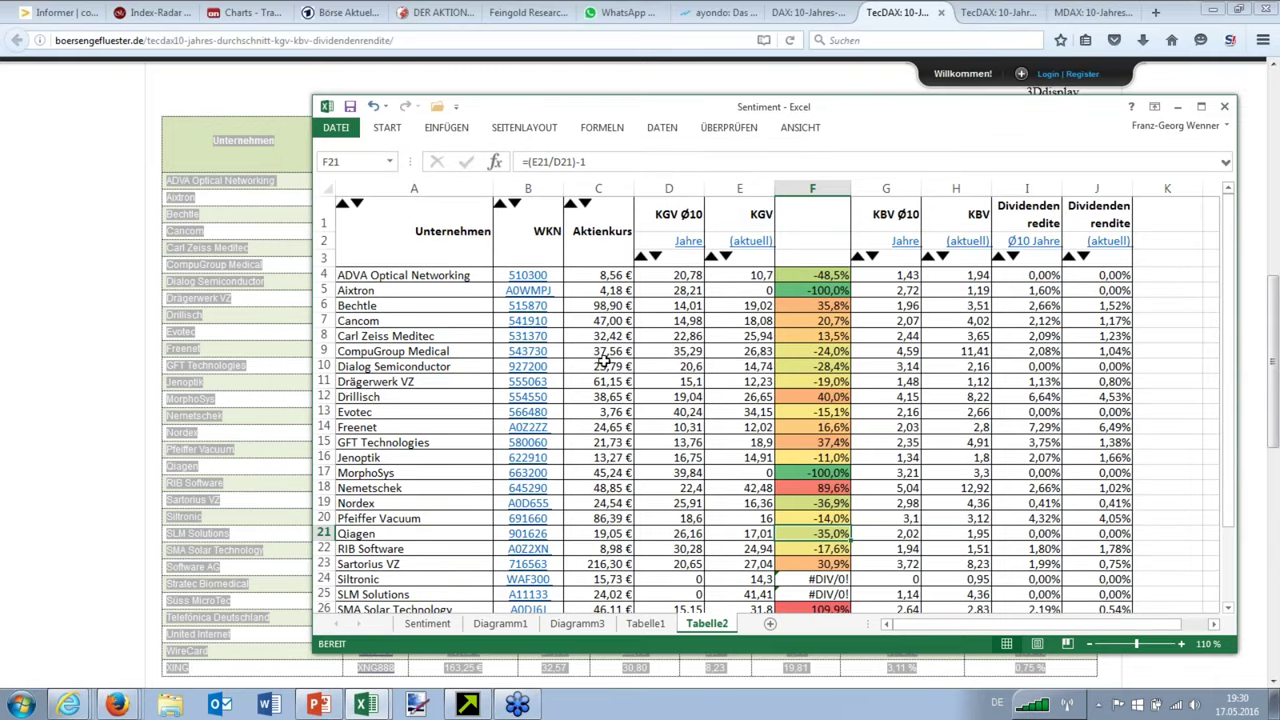
left_click(811, 351)
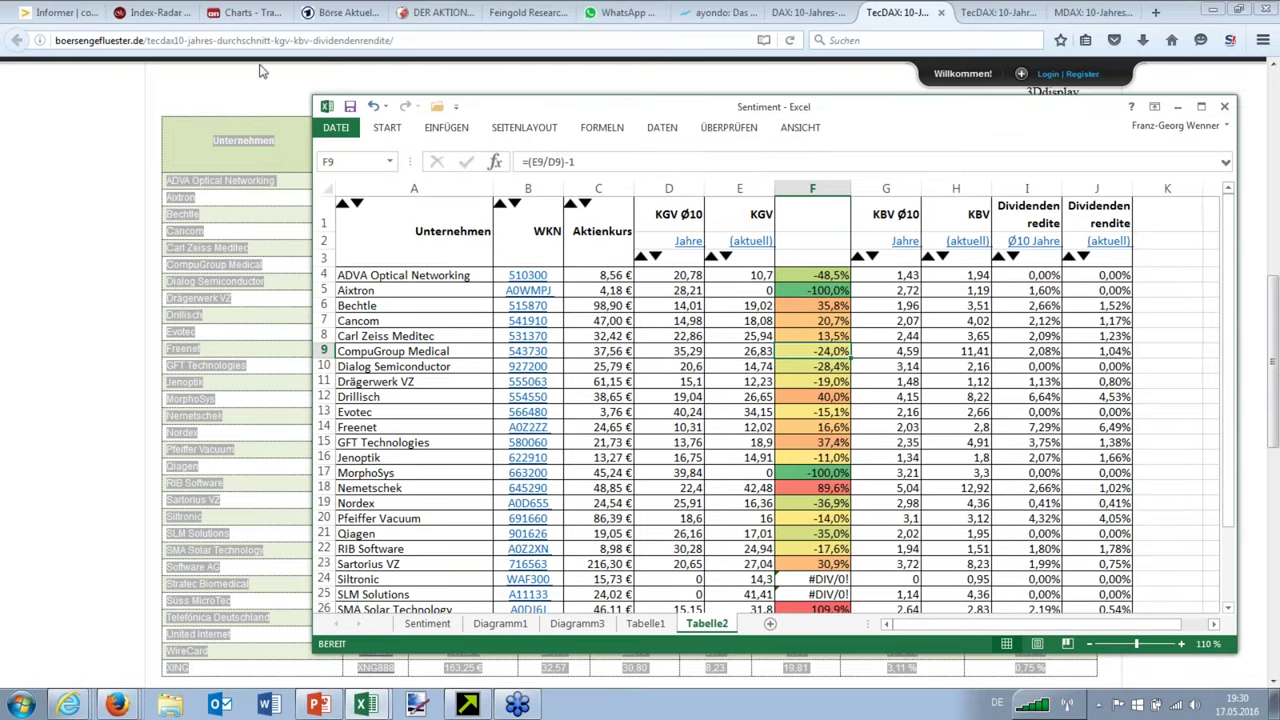
left_click(1212, 9)
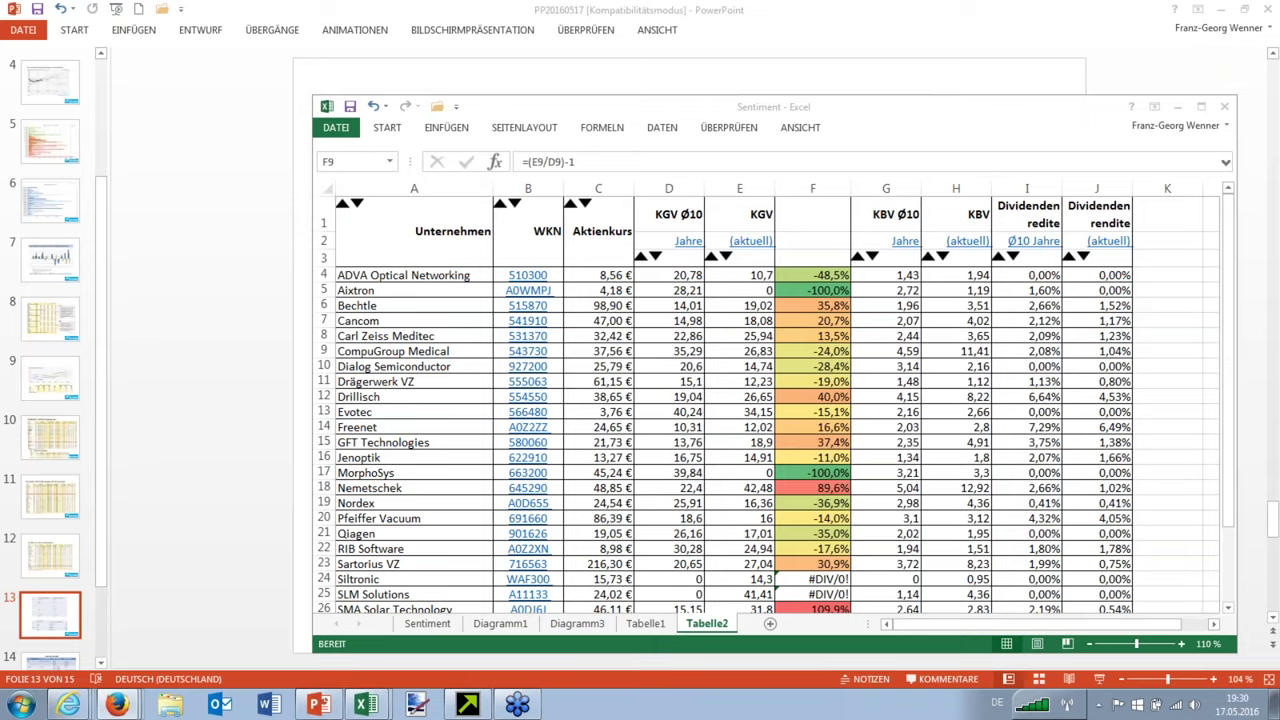
double_click(888, 112)
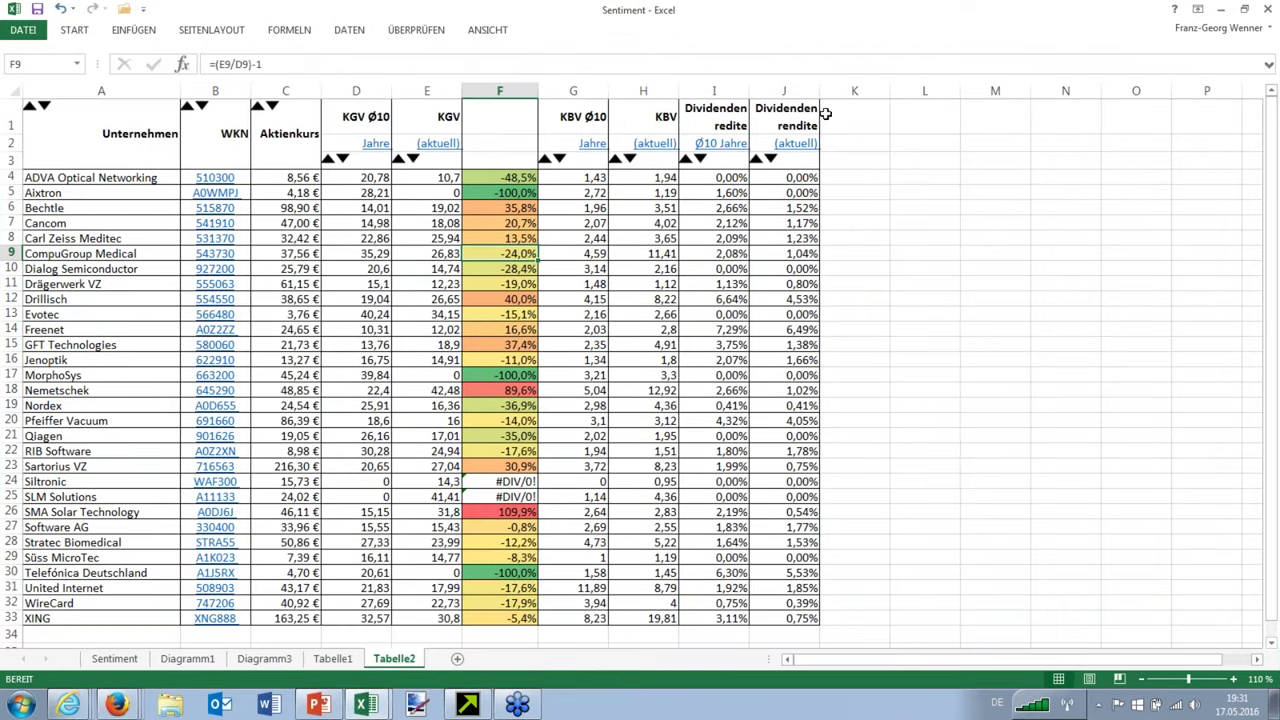
left_click(837, 320)
left_click(748, 329)
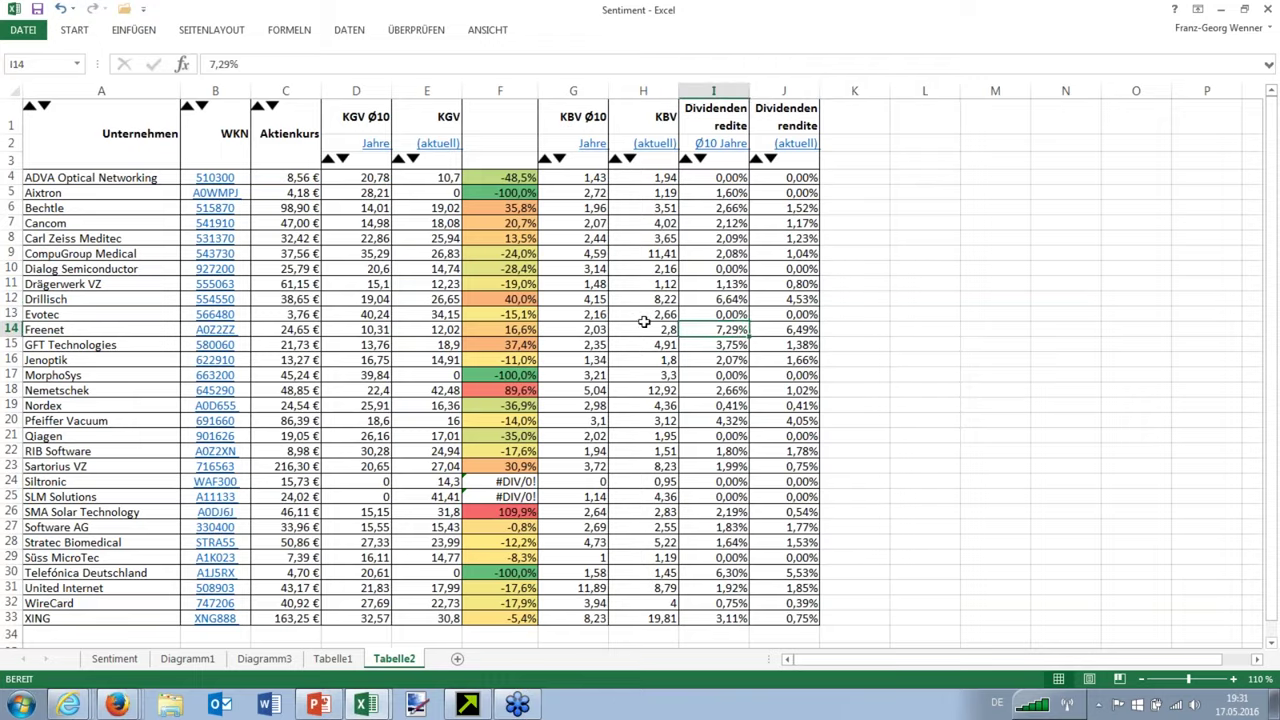
Step: Switch to Firefox, show the boersengefluester.de address of the TecDAX 10-year-average table, and return to Excel
left_click(117, 705)
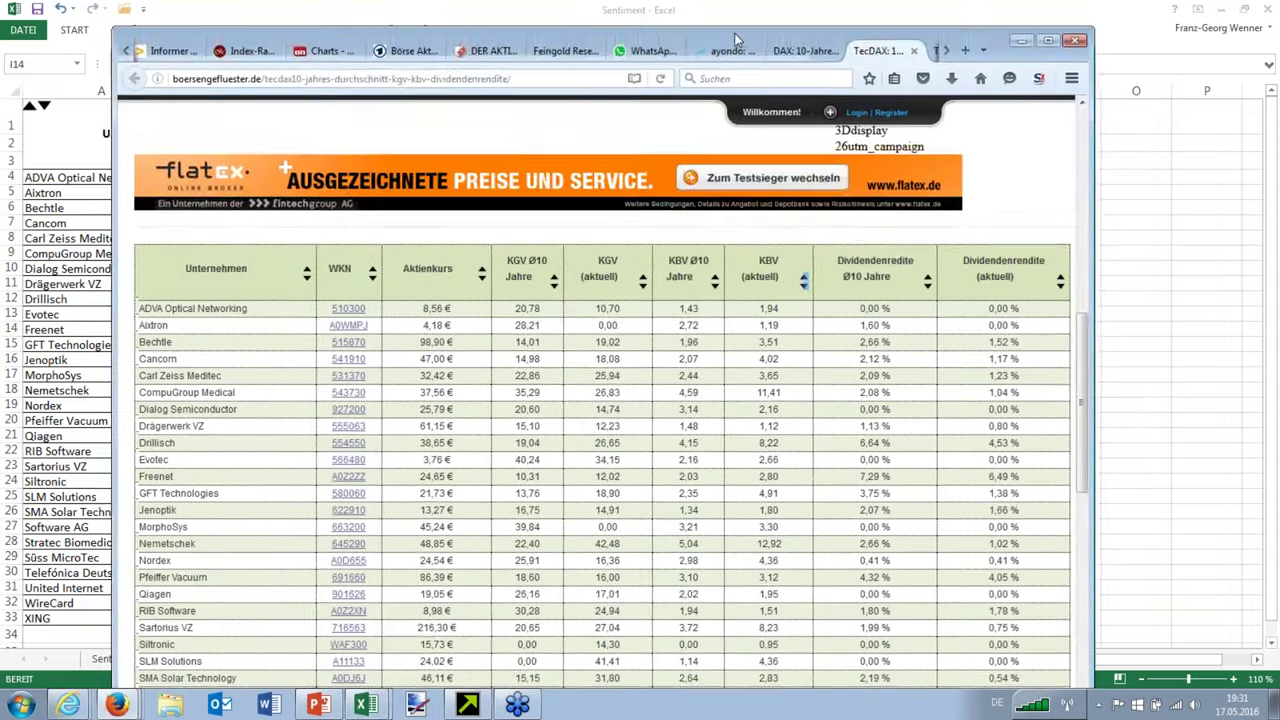
double_click(735, 40)
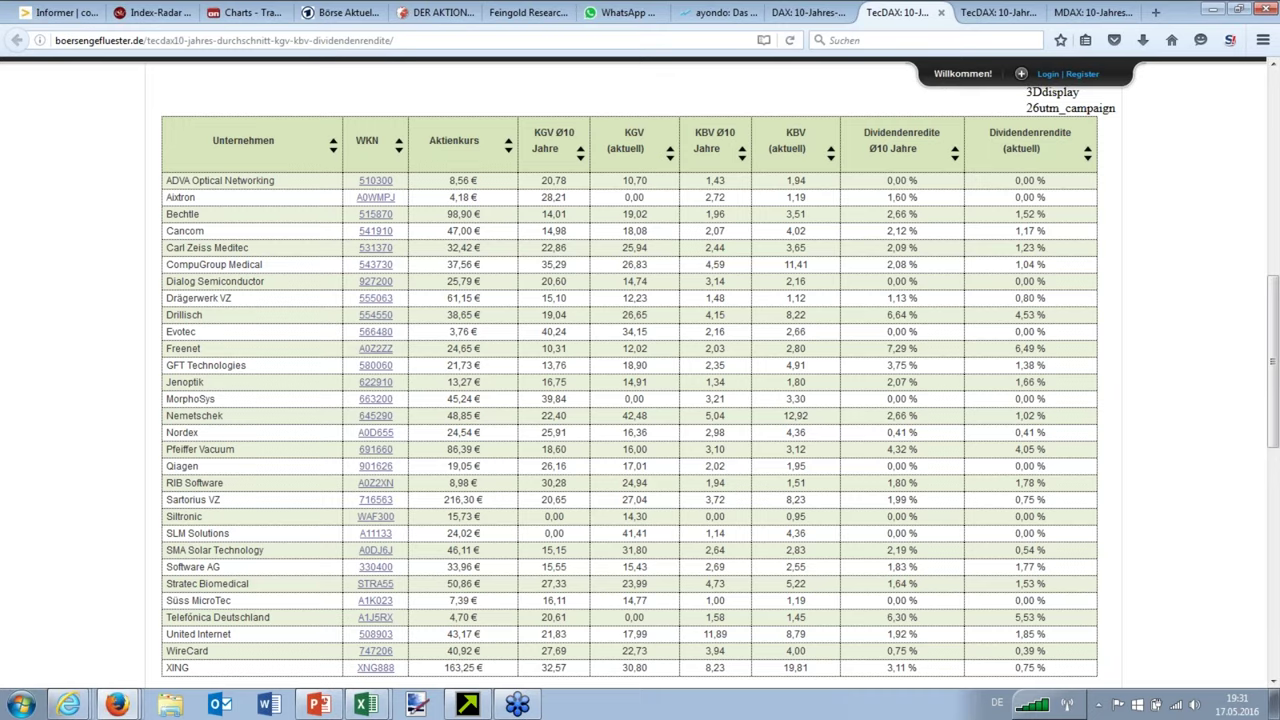
left_click(346, 40)
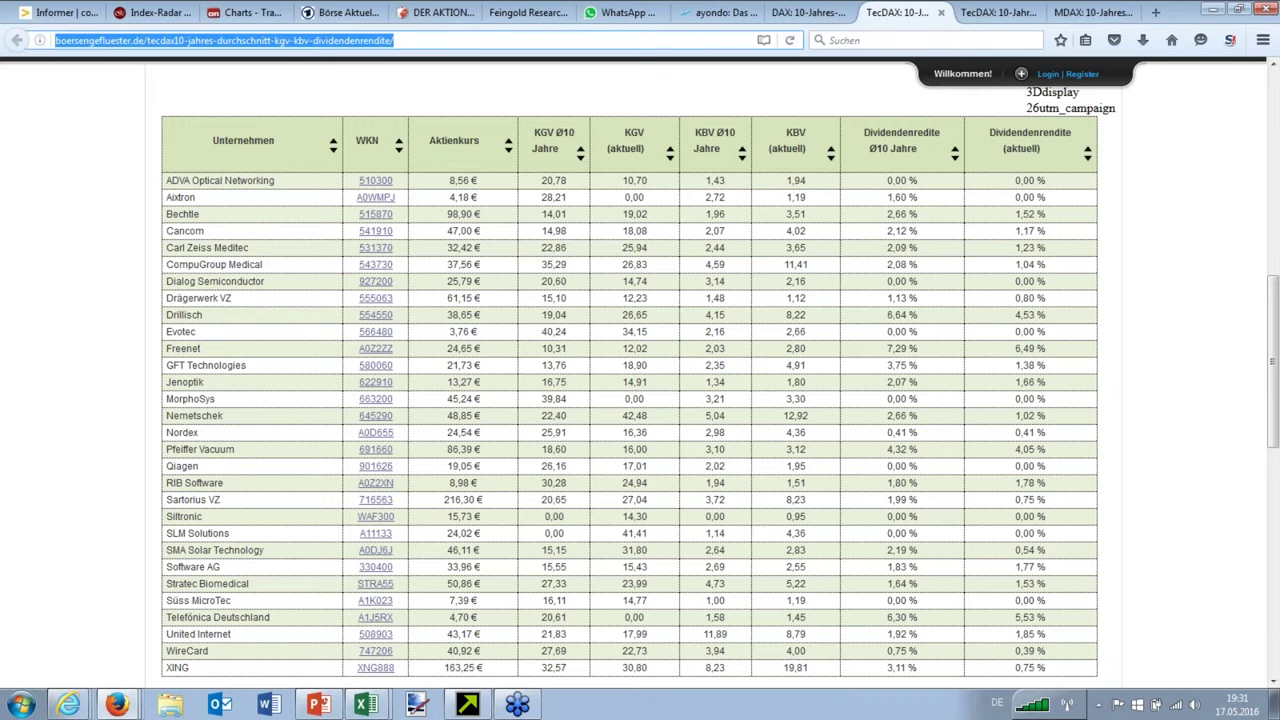
key("alt+Tab")
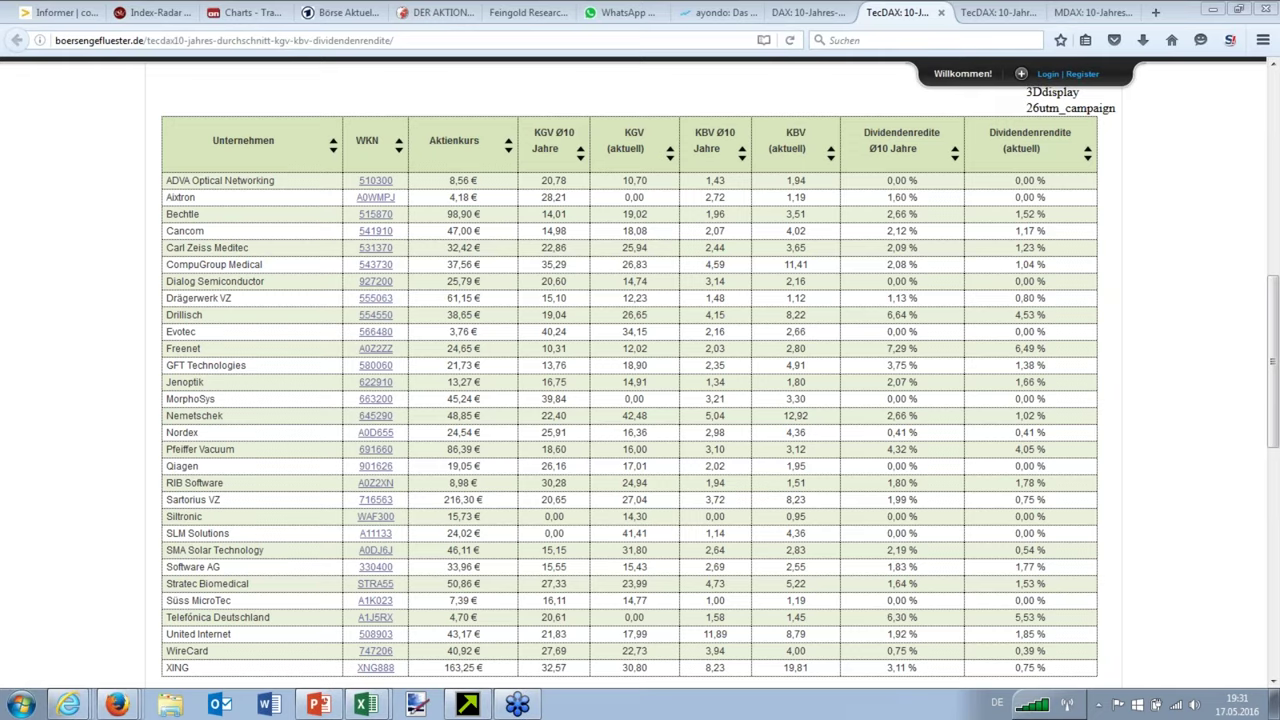
key("alt+Tab")
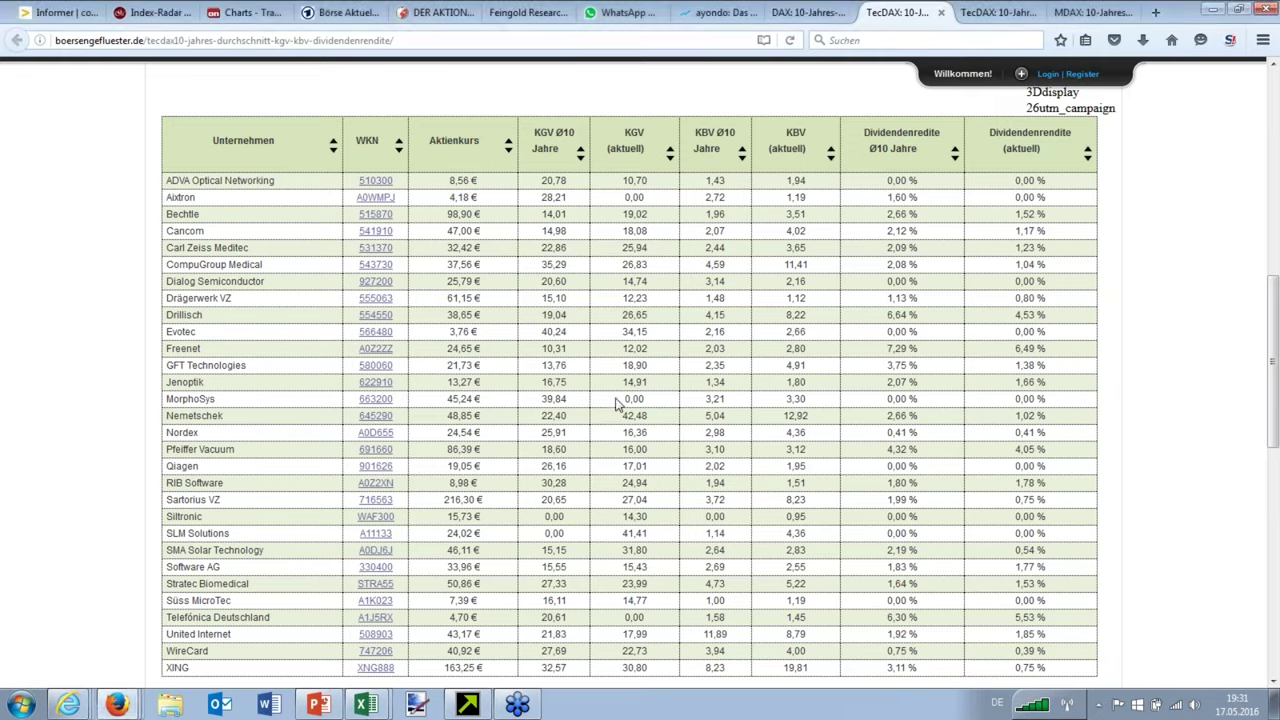
left_click(1211, 10)
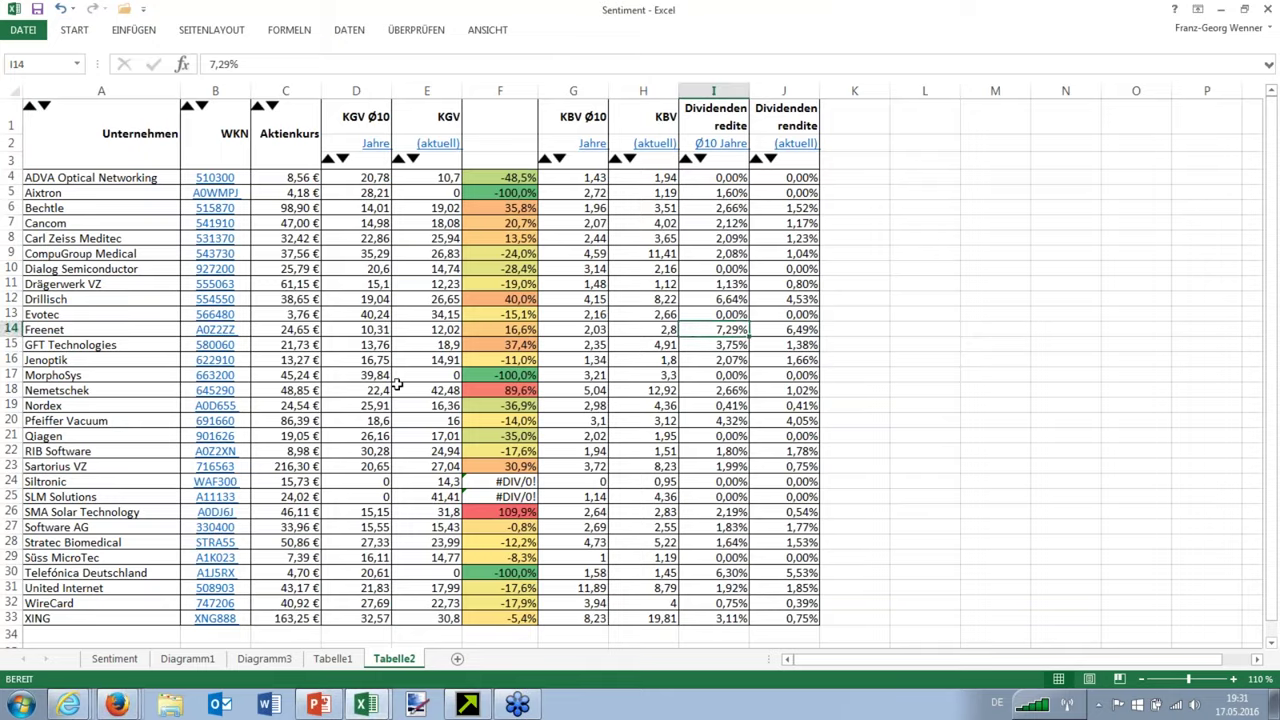
Step: Examine Pfeiffer Vacuum's 10-year average dividend yield and Evotec's current KBV in Tabelle2
left_click(684, 416)
scroll(720, 440, "down", 1)
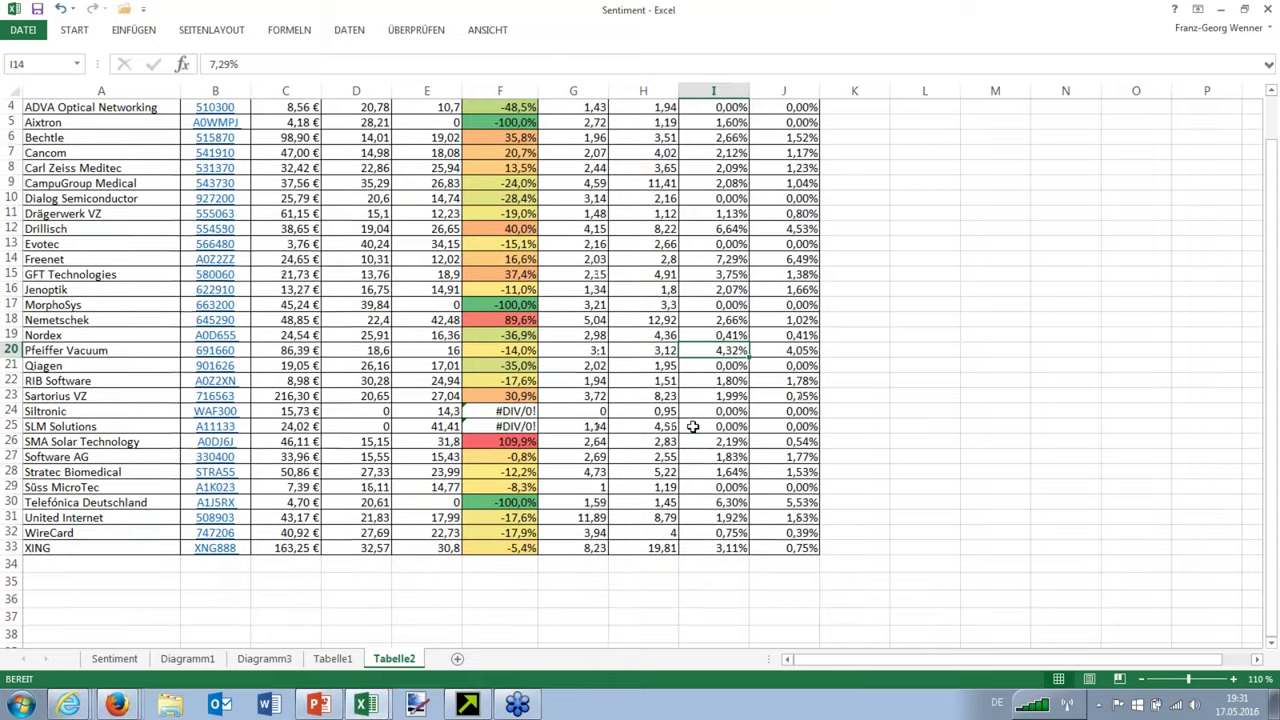
scroll(800, 497, "up", 1)
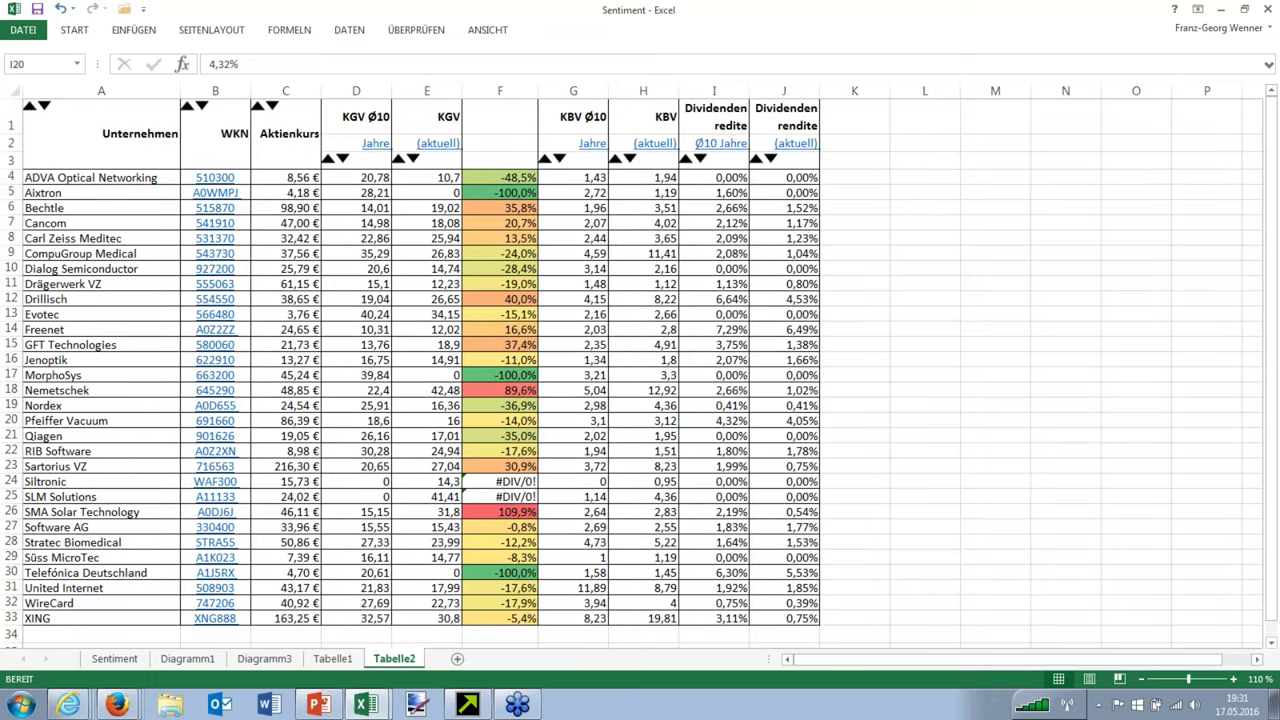
left_click(632, 318)
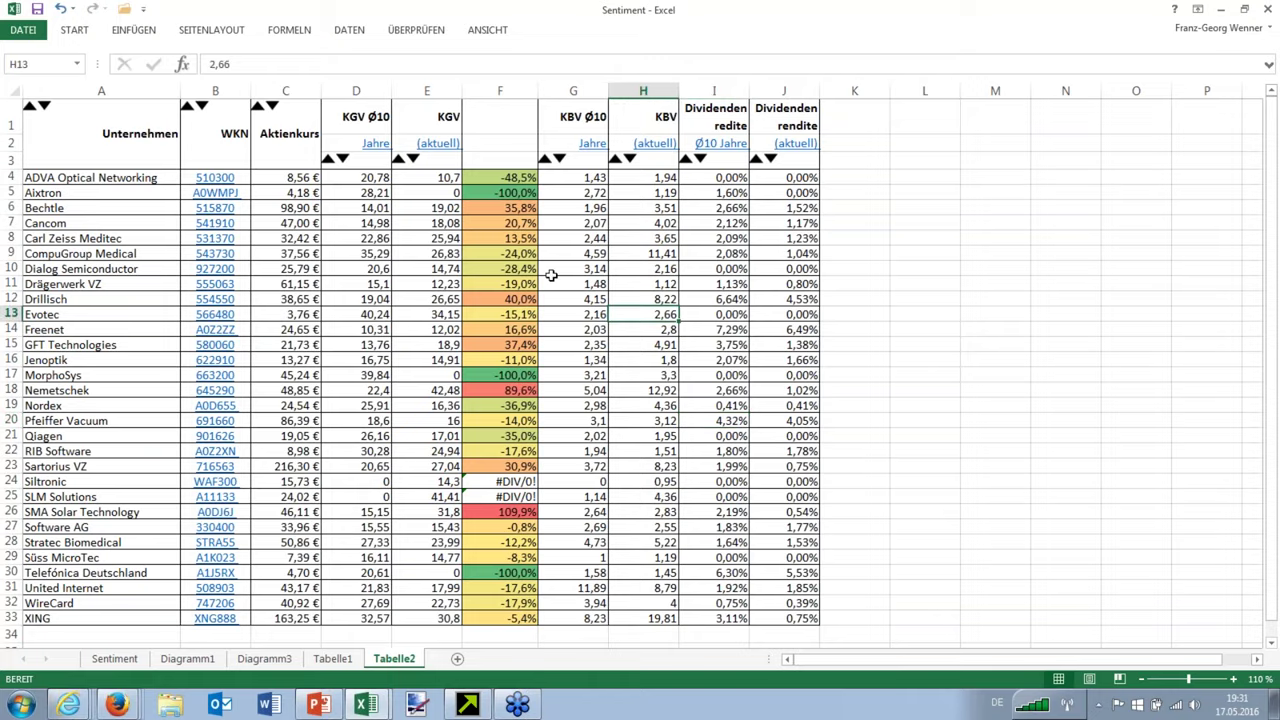
Step: Switch to the Index-Radar Trenddynamik page in Internet Explorer and view the DAX kurzfristig list
key("alt+Tab")
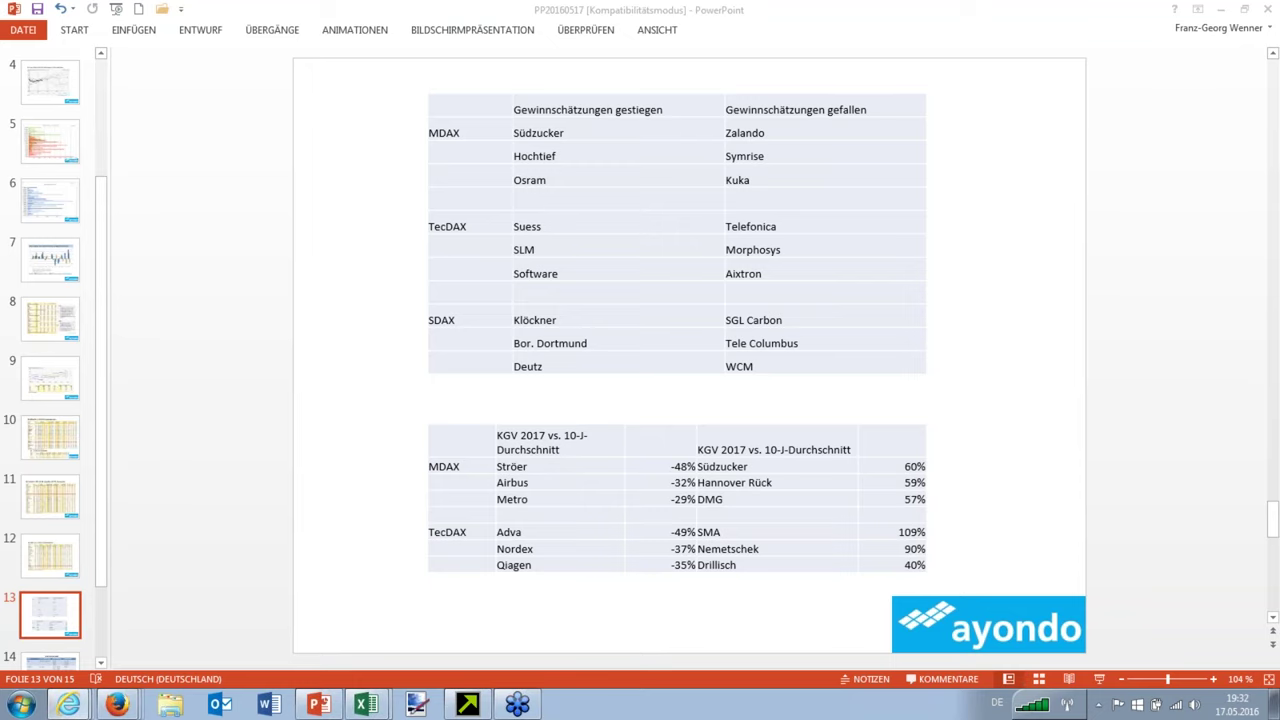
key("alt+Tab")
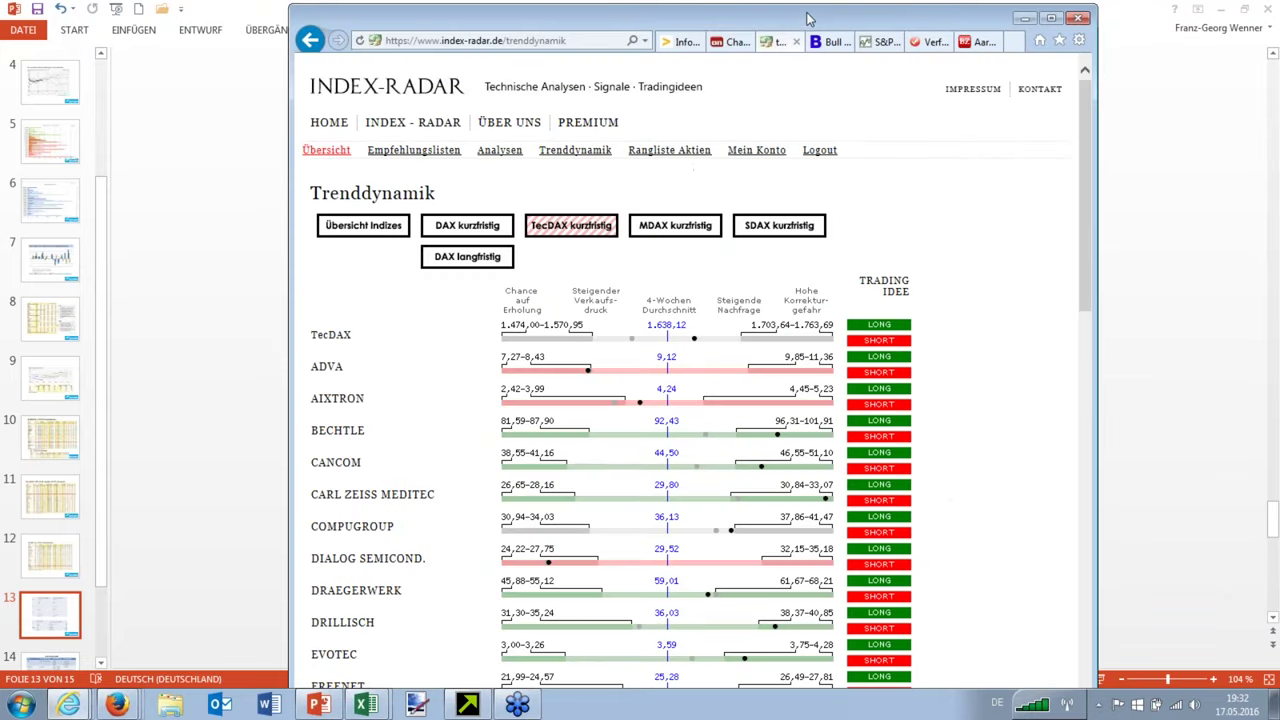
double_click(808, 19)
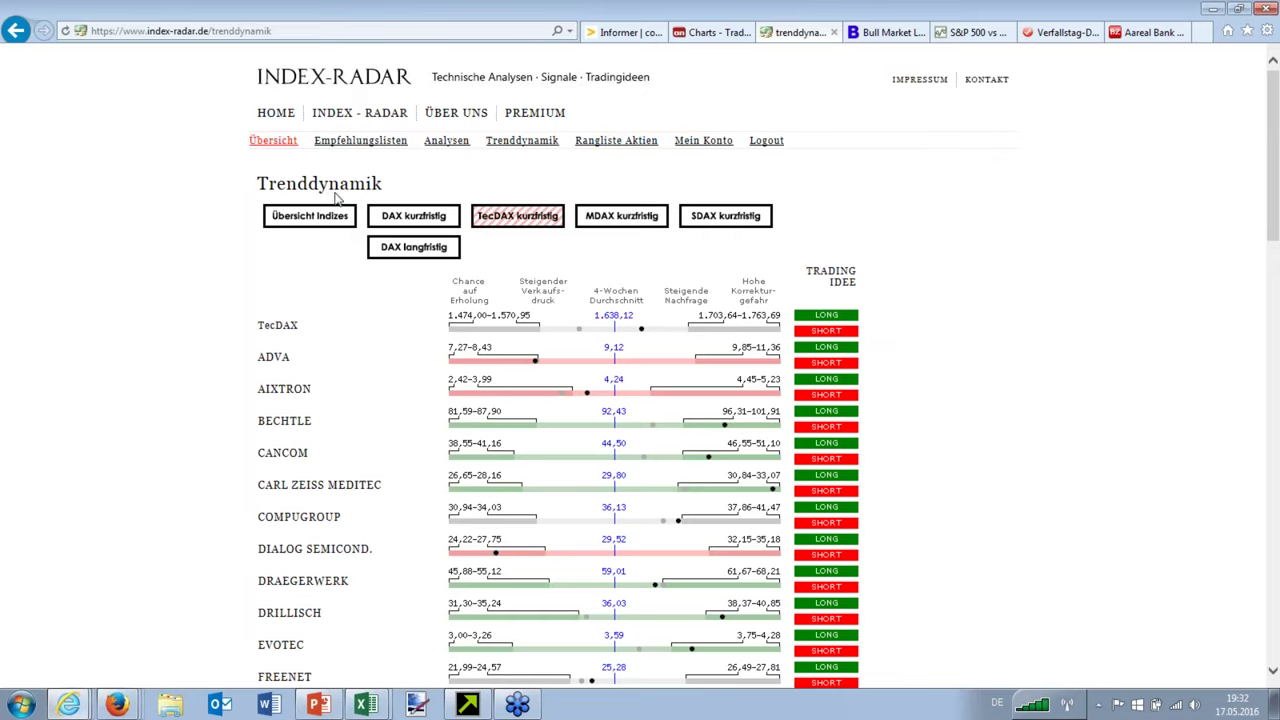
left_click(380, 217)
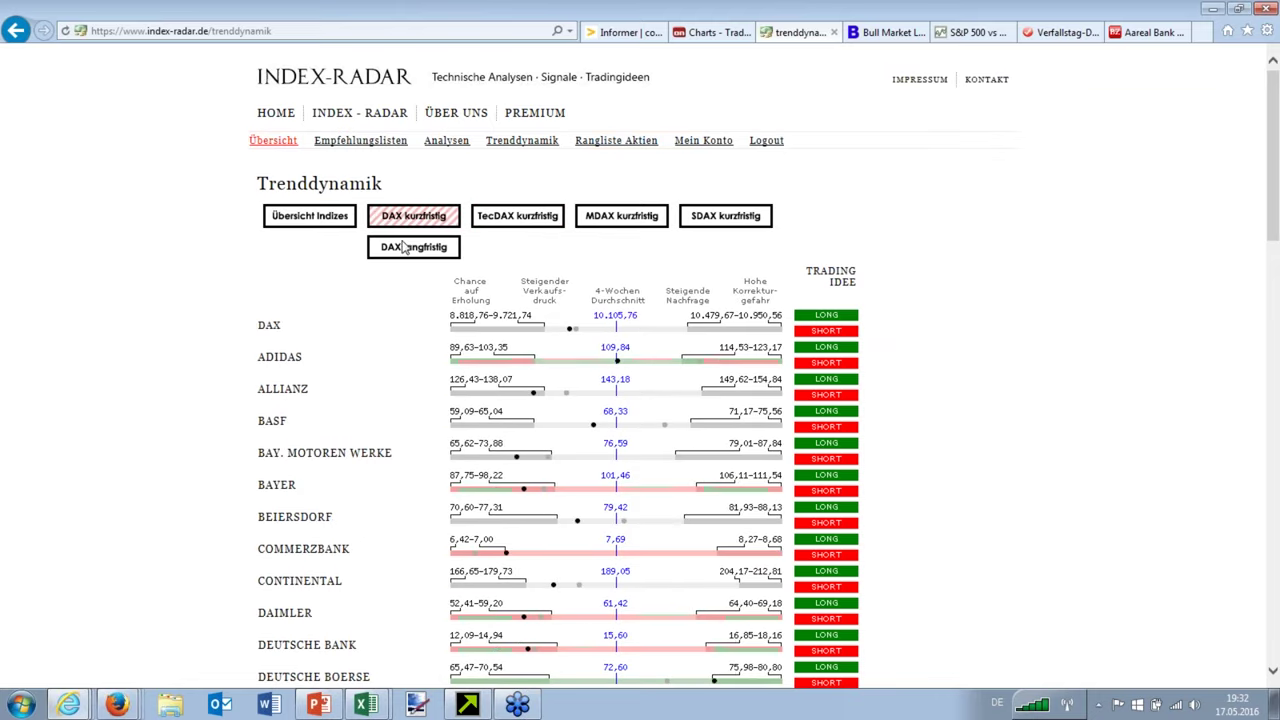
scroll(720, 328, "down", 4)
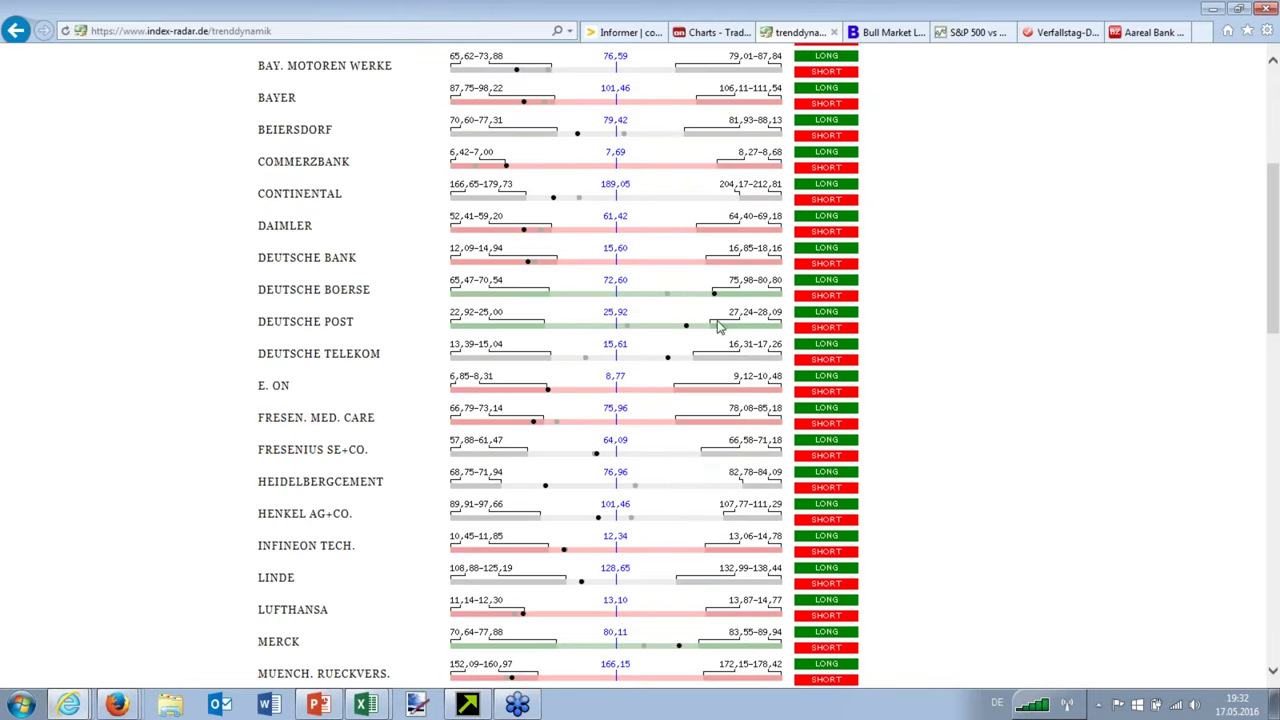
left_click(1267, 31)
mouse_move(1066, 85)
left_click(918, 266)
scroll(960, 290, "up", 3)
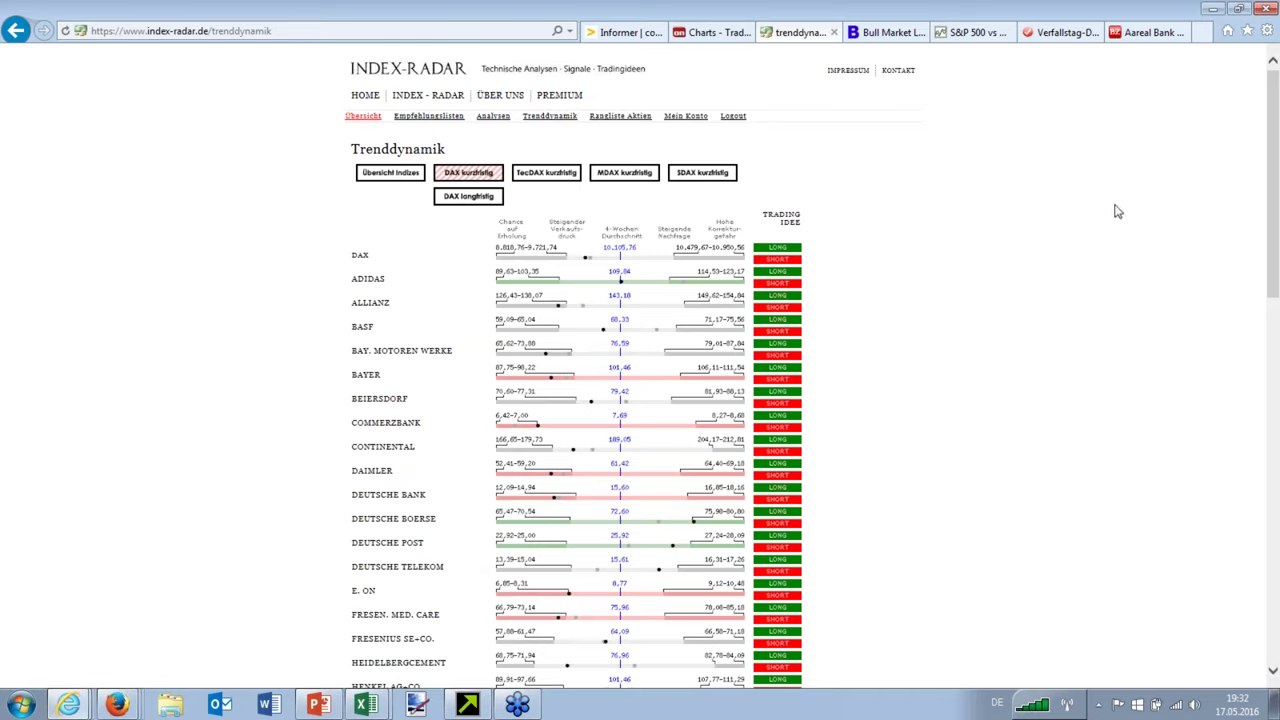
scroll(1117, 212, "up", 3)
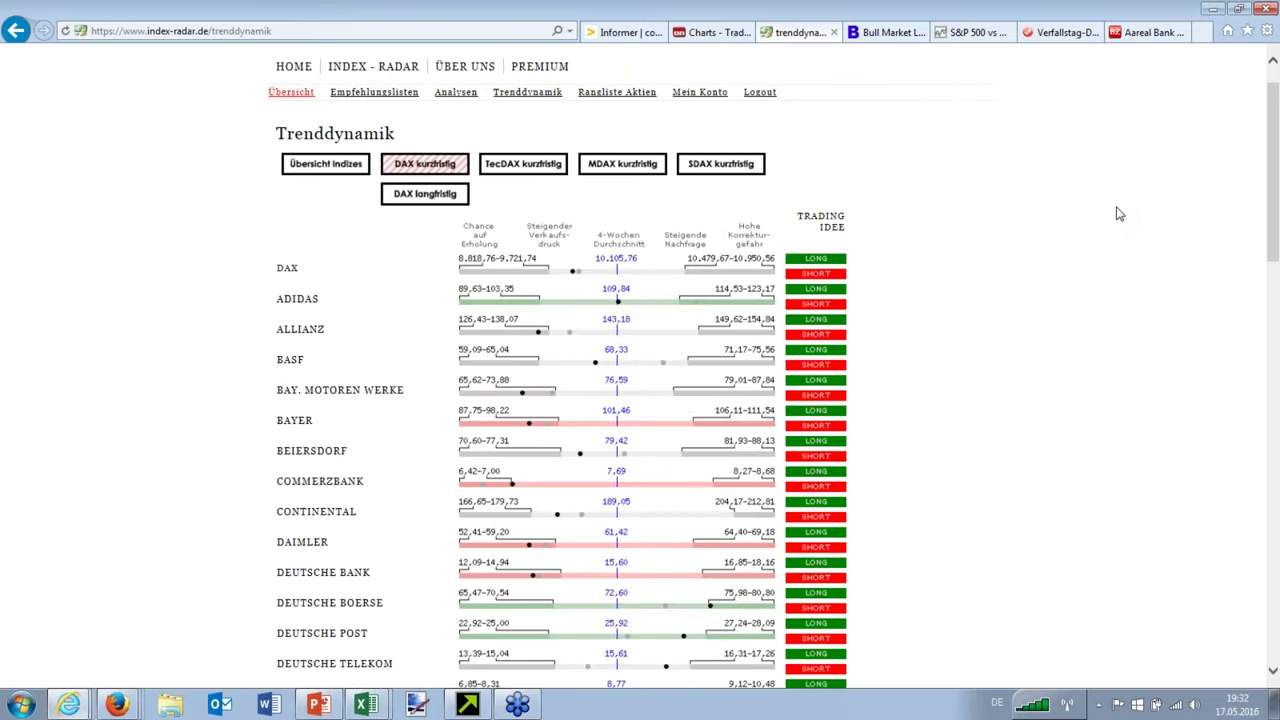
scroll(1119, 214, "up", 1)
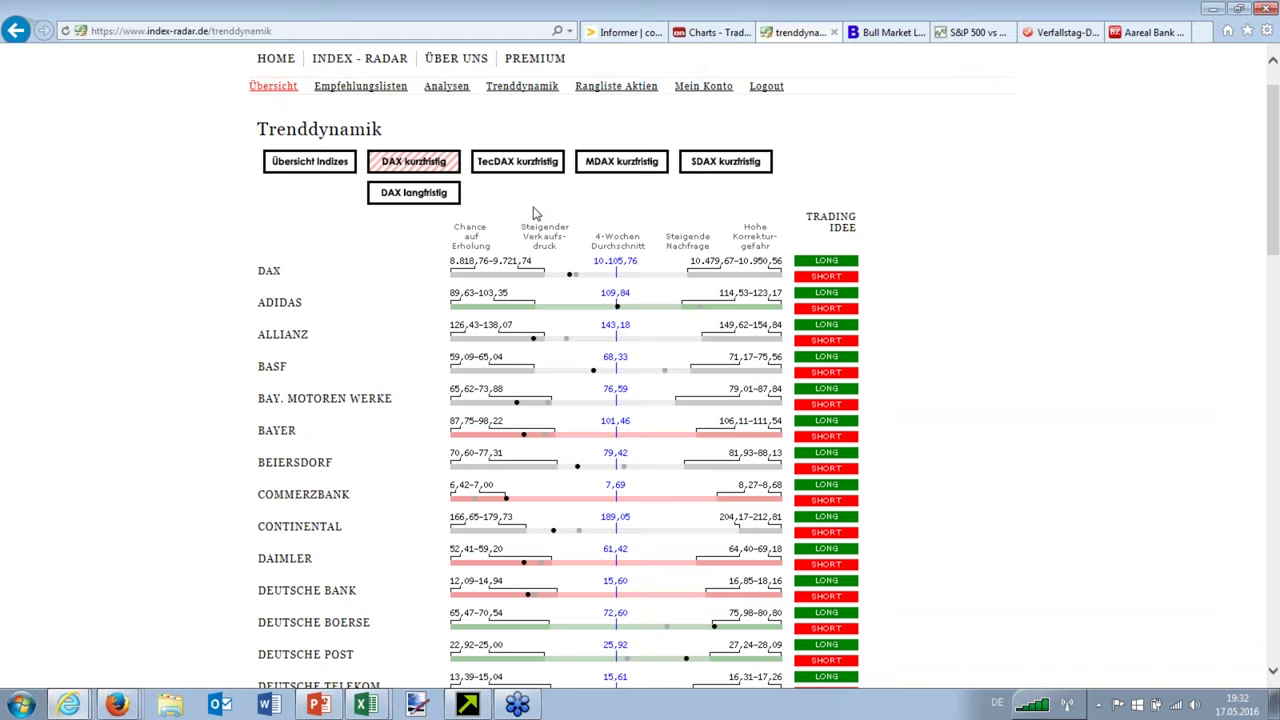
Step: Examine the short-term trend ranges and current positions of the DAX and its stocks
scroll(612, 410, "down", 3)
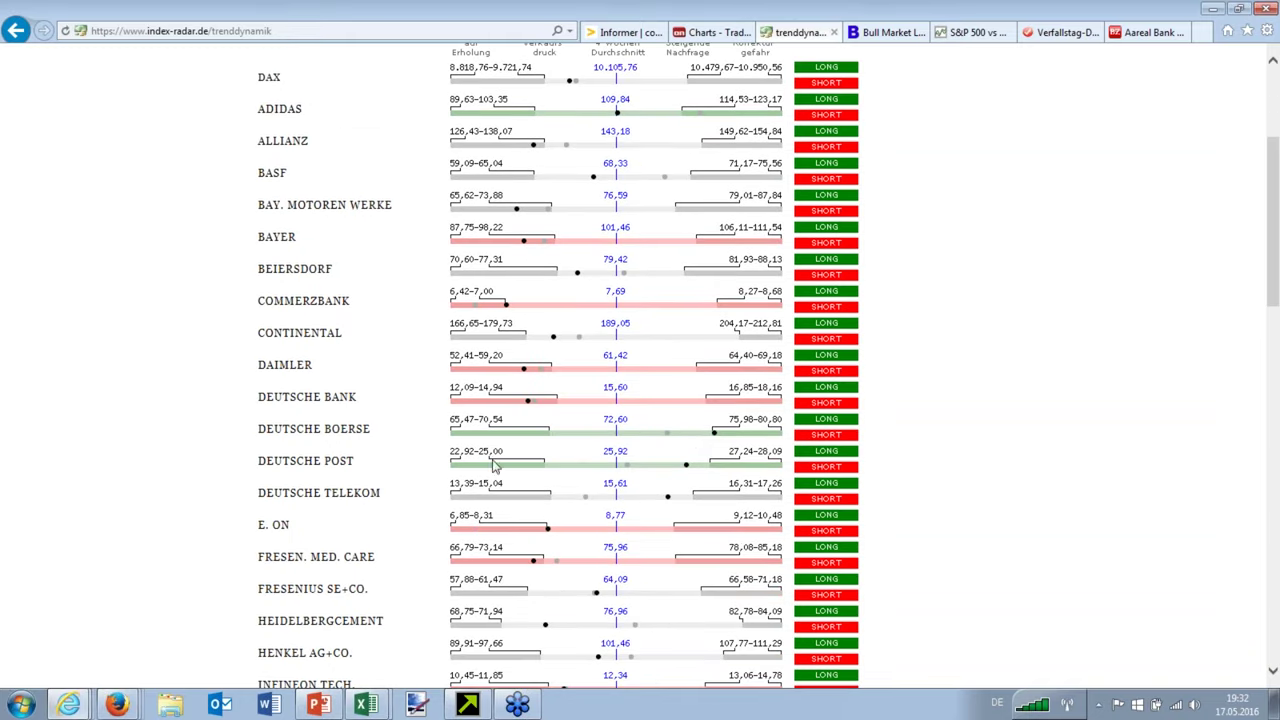
scroll(632, 463, "up", 2)
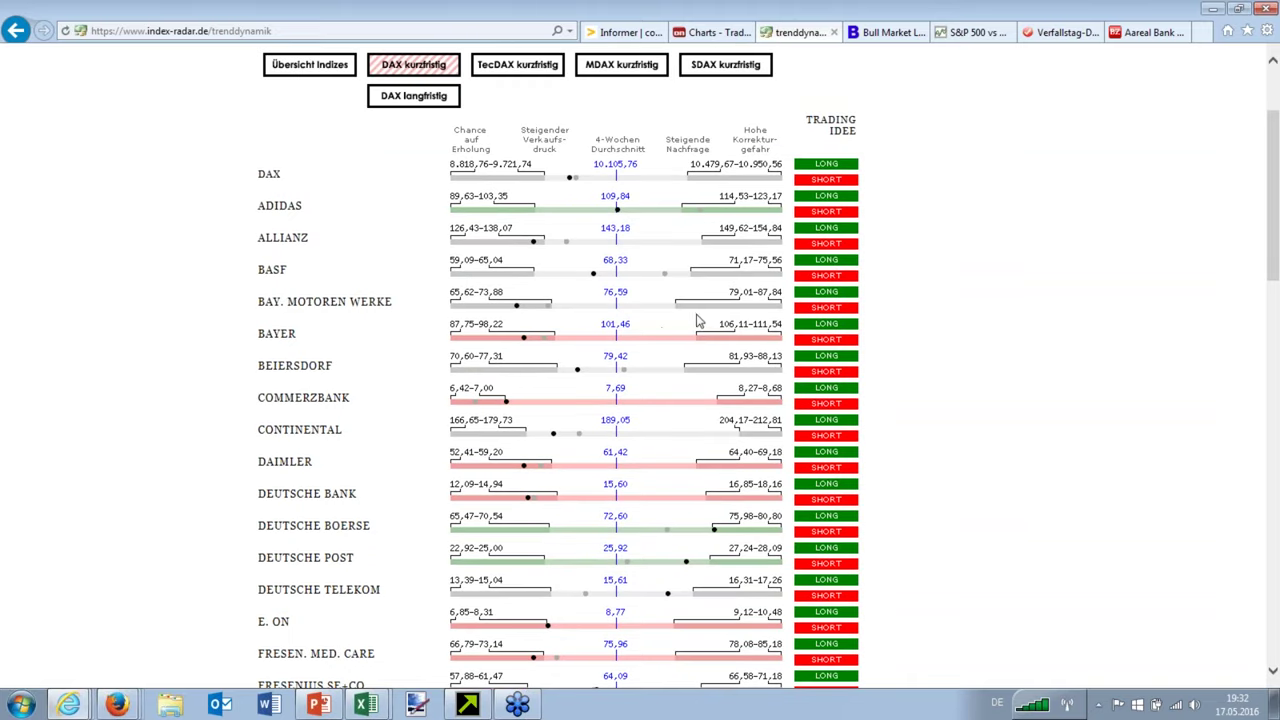
scroll(643, 355, "up", 3)
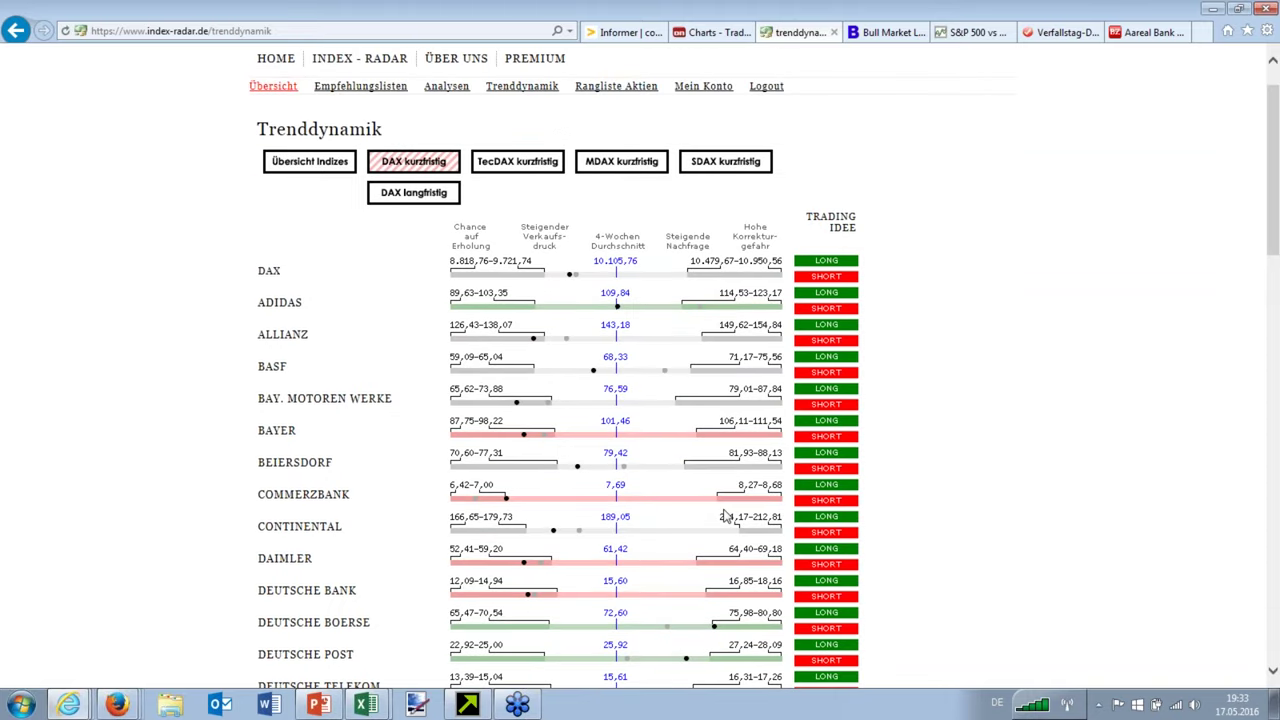
scroll(733, 500, "down", 3)
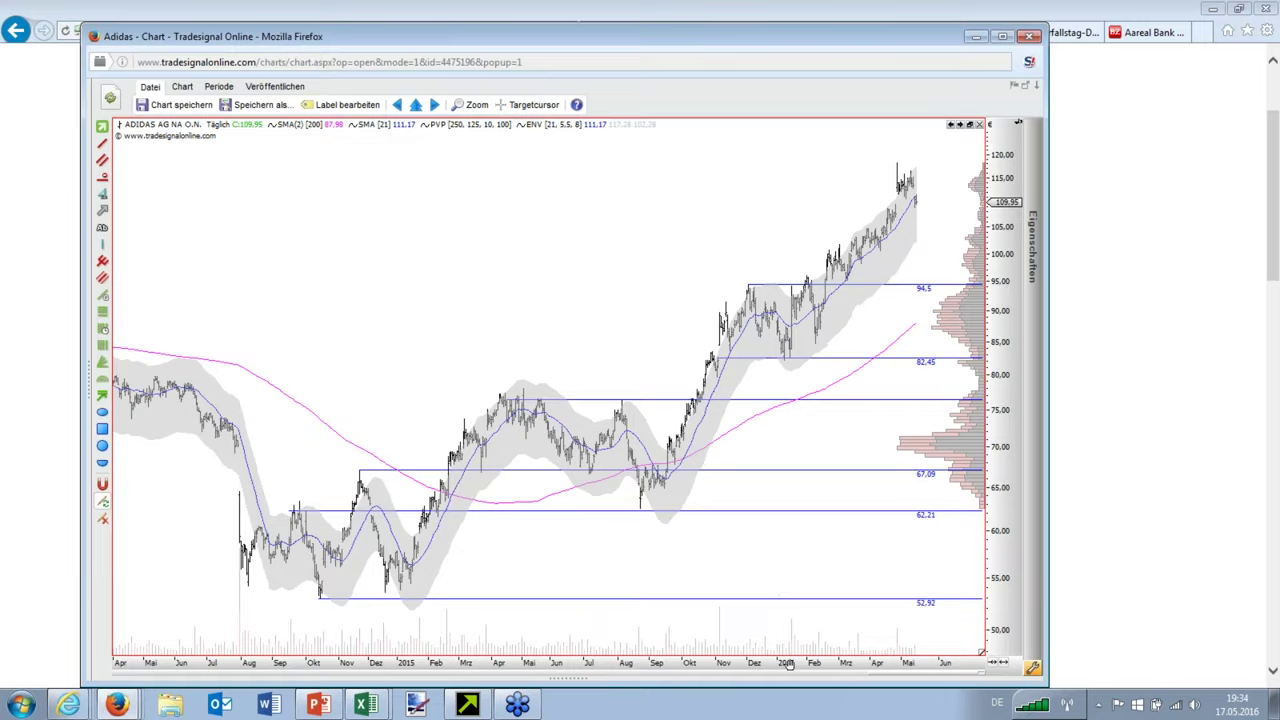
Step: Show the Adidas chart in Tradesignal as candlesticks with the time axis covering about April 2015 to June 2016
scroll(793, 662, "up", 5)
left_click(178, 90)
left_click(245, 106)
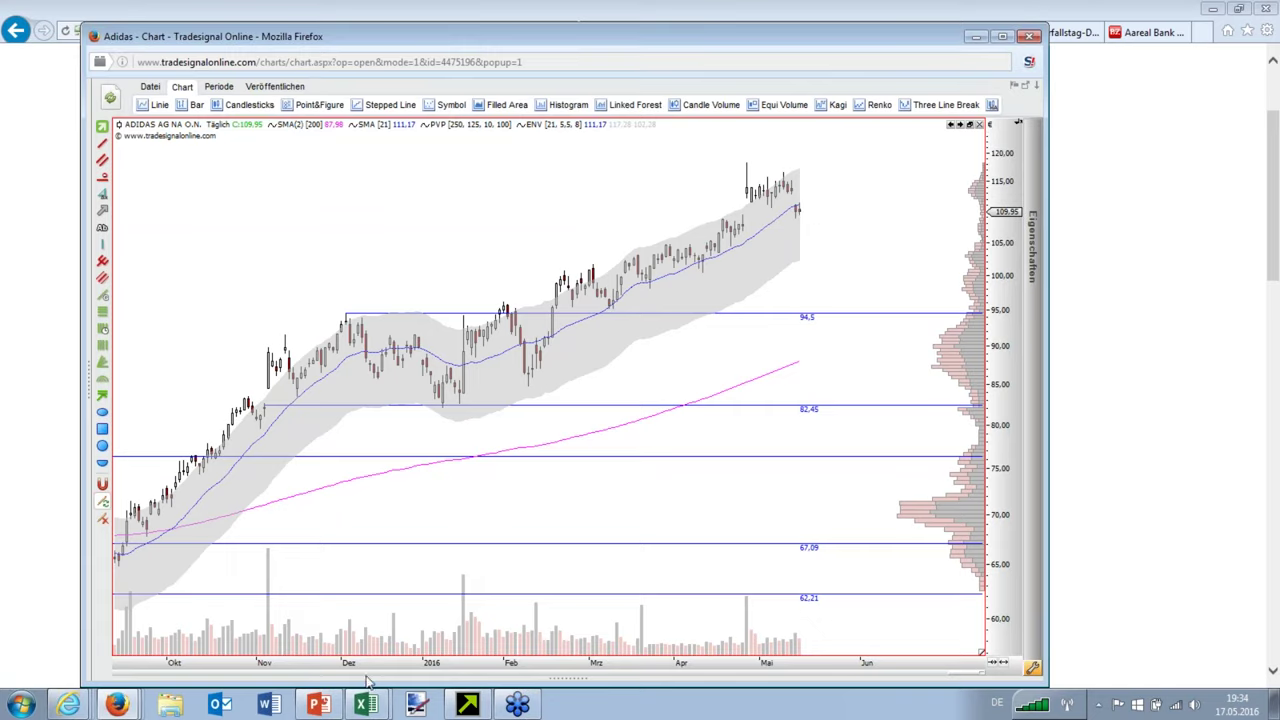
left_click_drag(390, 665, 460, 665)
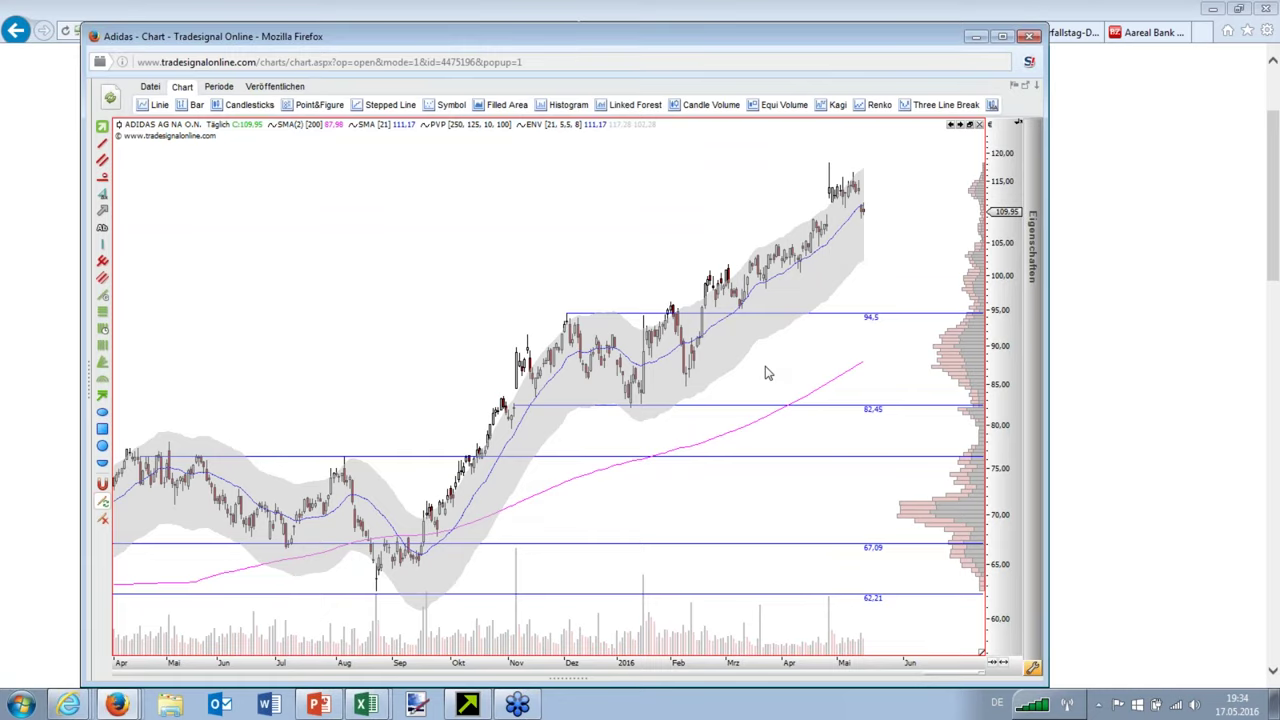
Step: View the Abstand in % GD [21] indicator below the Adidas price chart, hide it again and minimise the chart window
left_click_drag(670, 615, 709, 607)
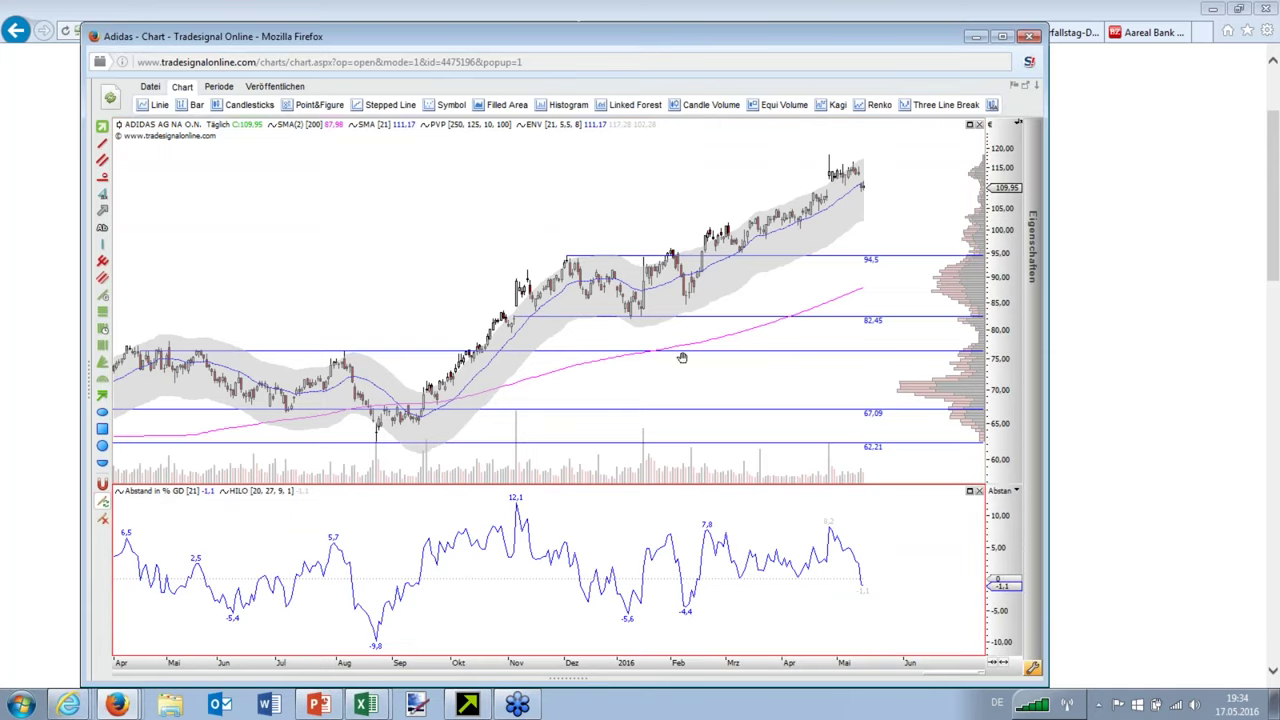
key("Delete")
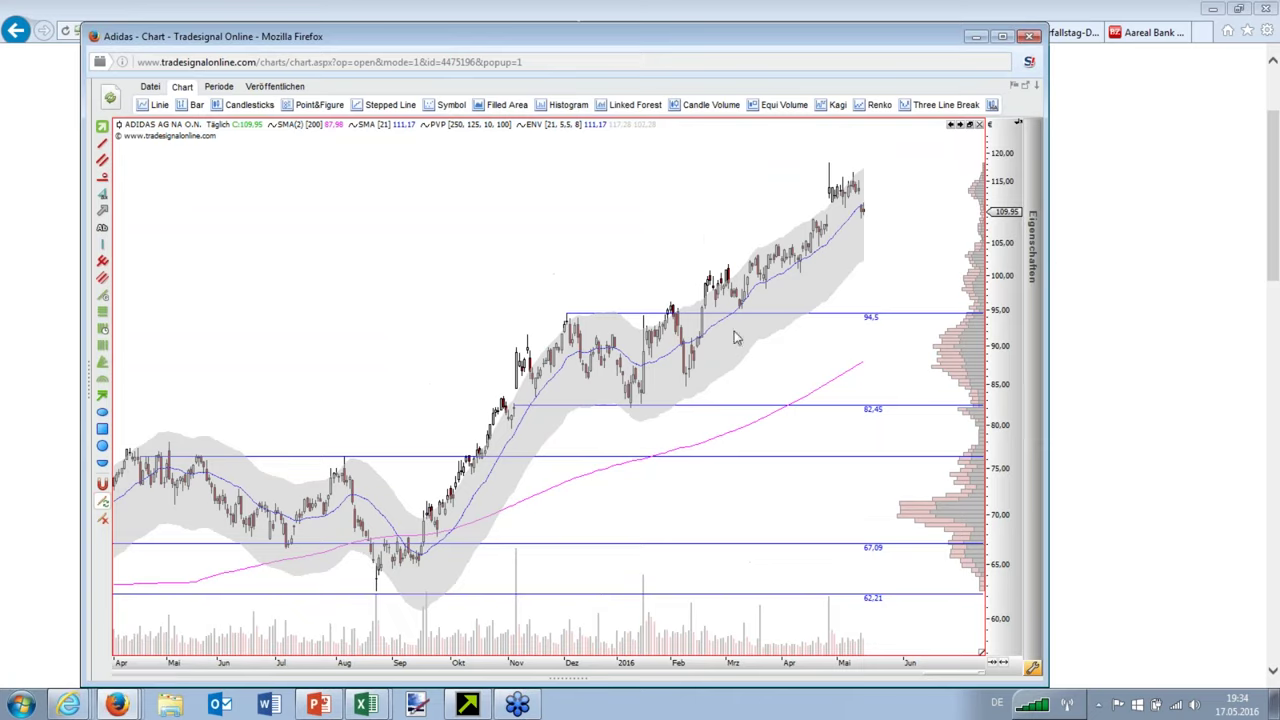
left_click_drag(876, 280, 884, 256)
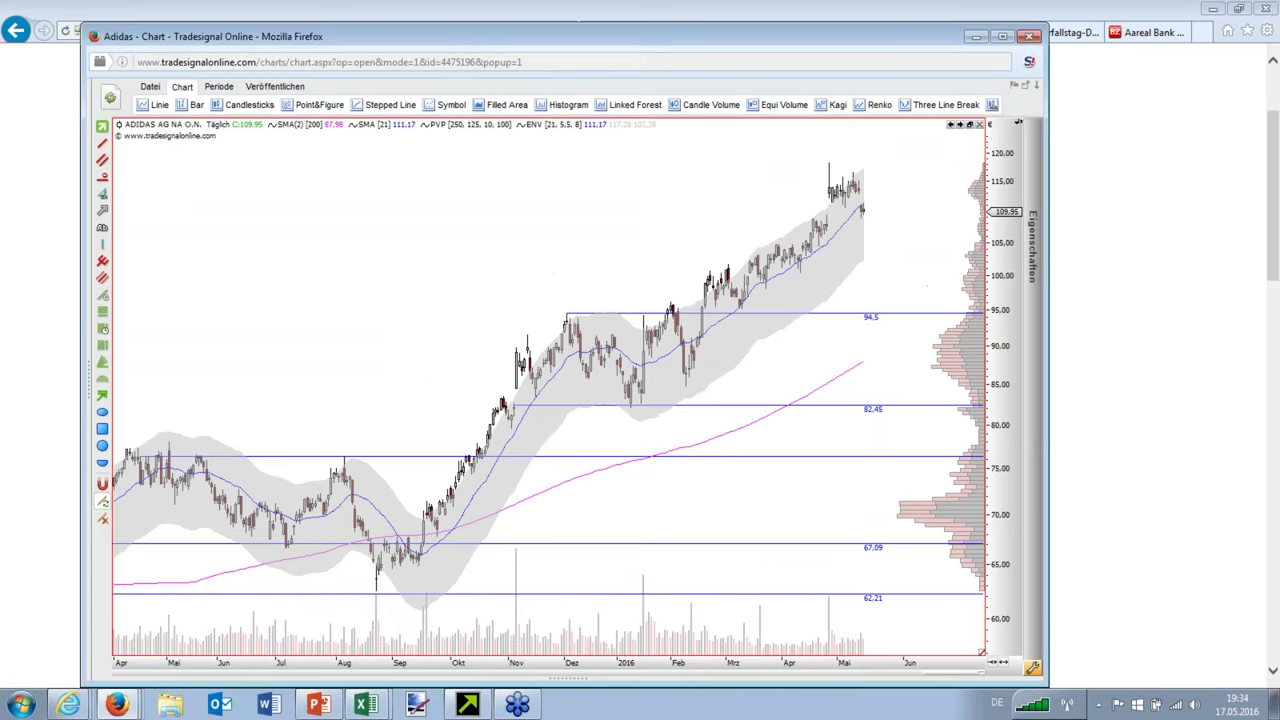
left_click(976, 37)
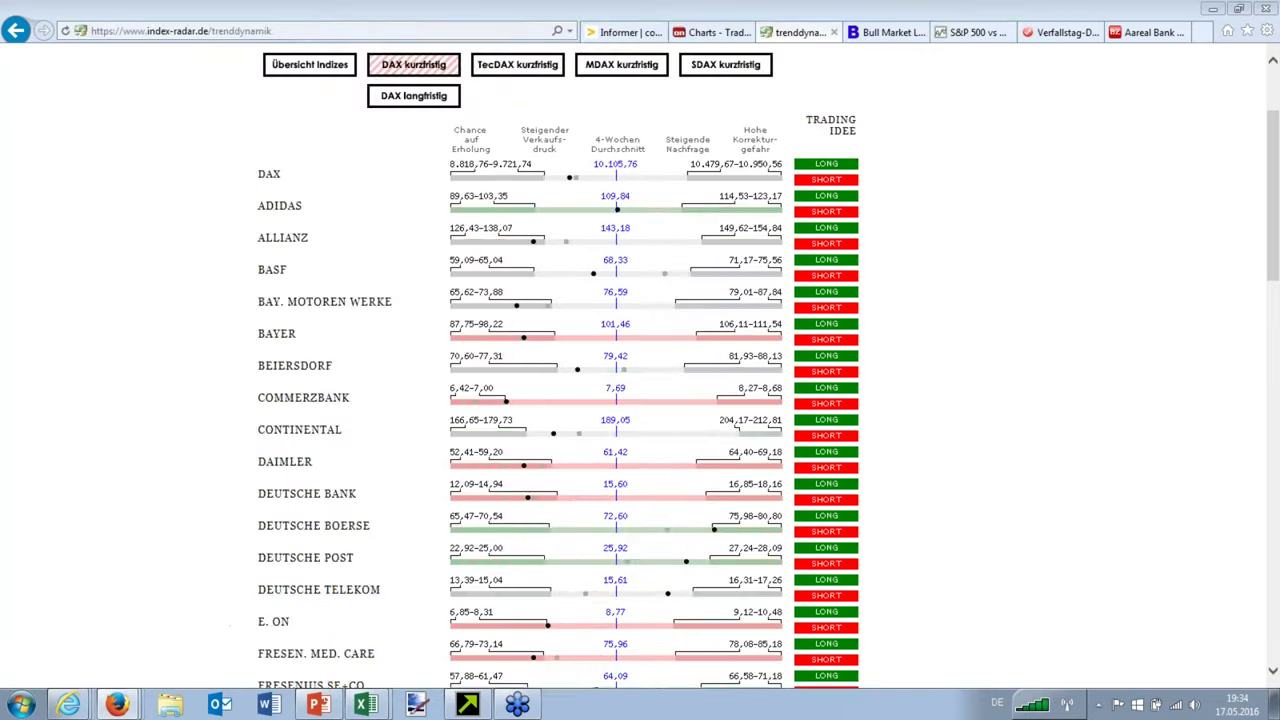
Step: Show the TecDAX kurzfristig list on Index-Radar and examine the trend ranges of its stocks down to XING
left_click(495, 64)
scroll(947, 180, "up", 1)
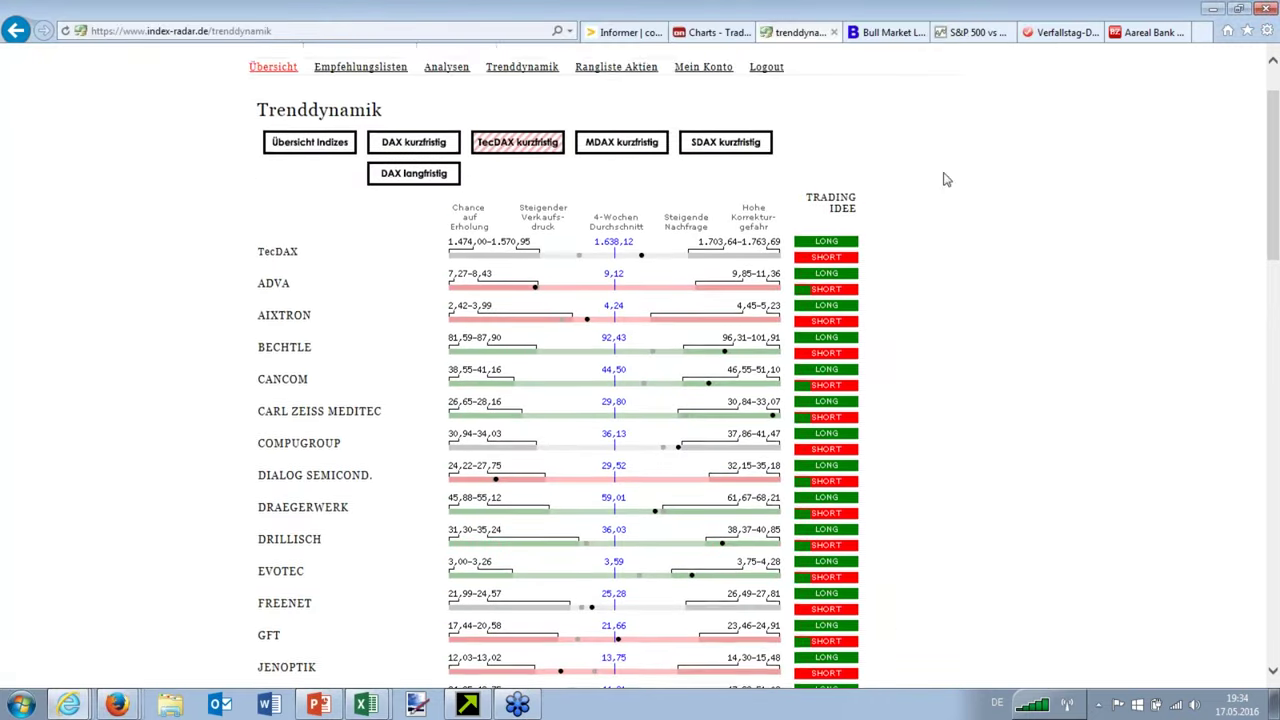
scroll(947, 180, "up", 1)
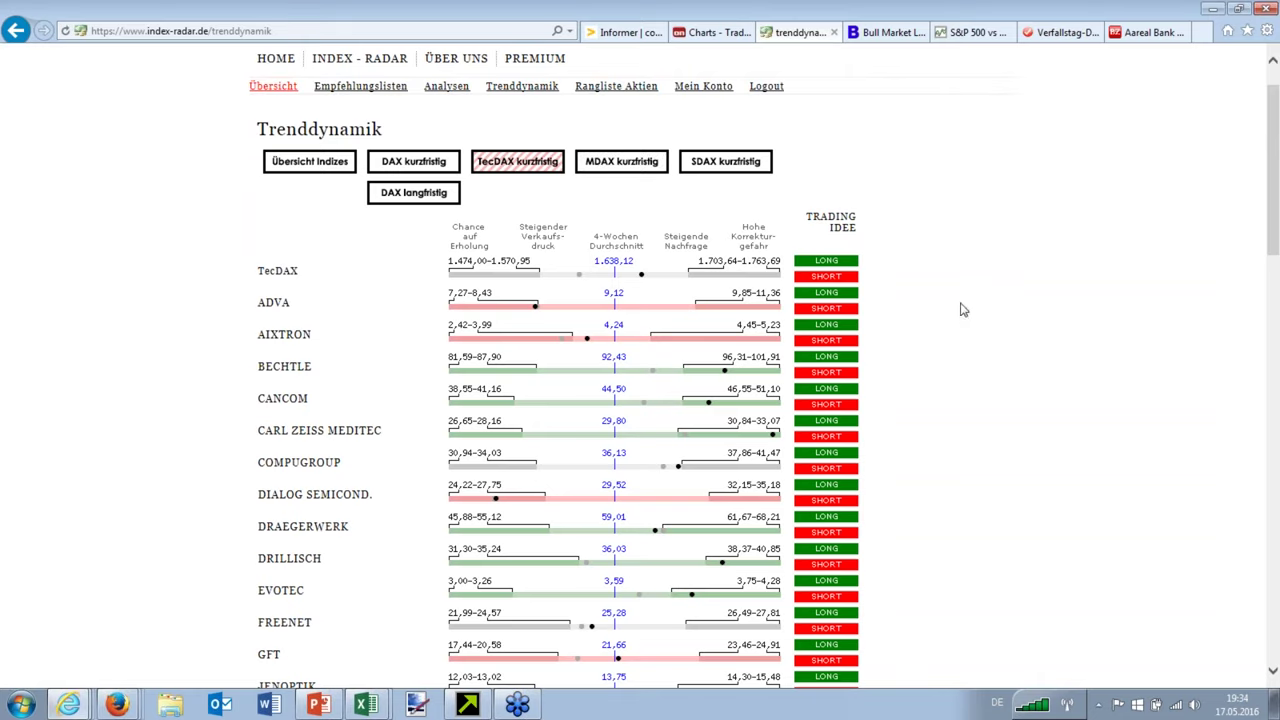
scroll(925, 333, "down", 1)
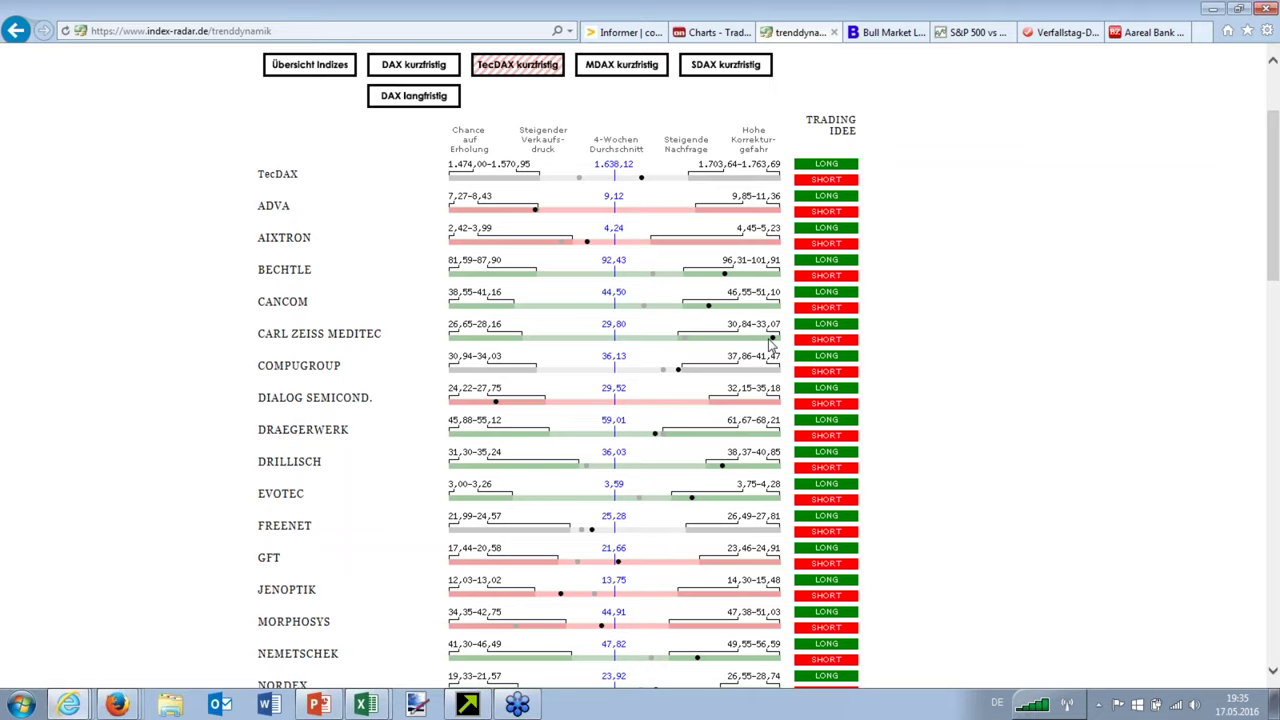
scroll(771, 344, "down", 1)
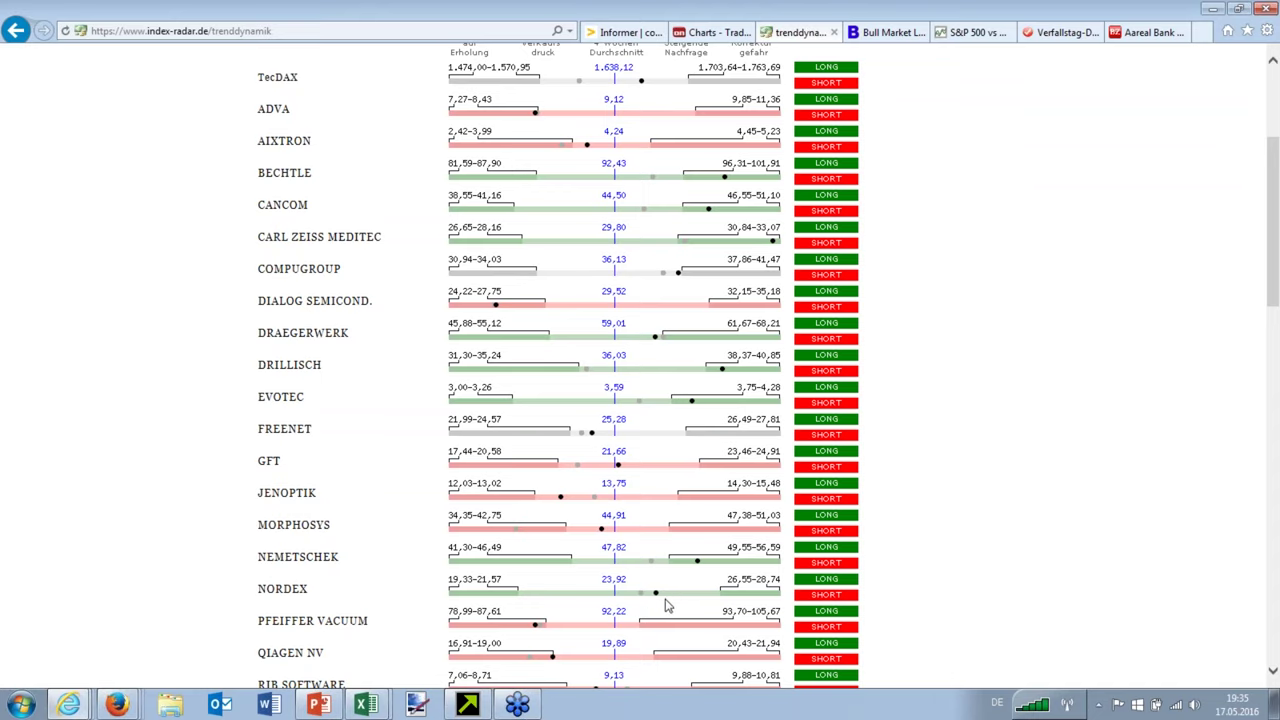
scroll(686, 584, "down", 5)
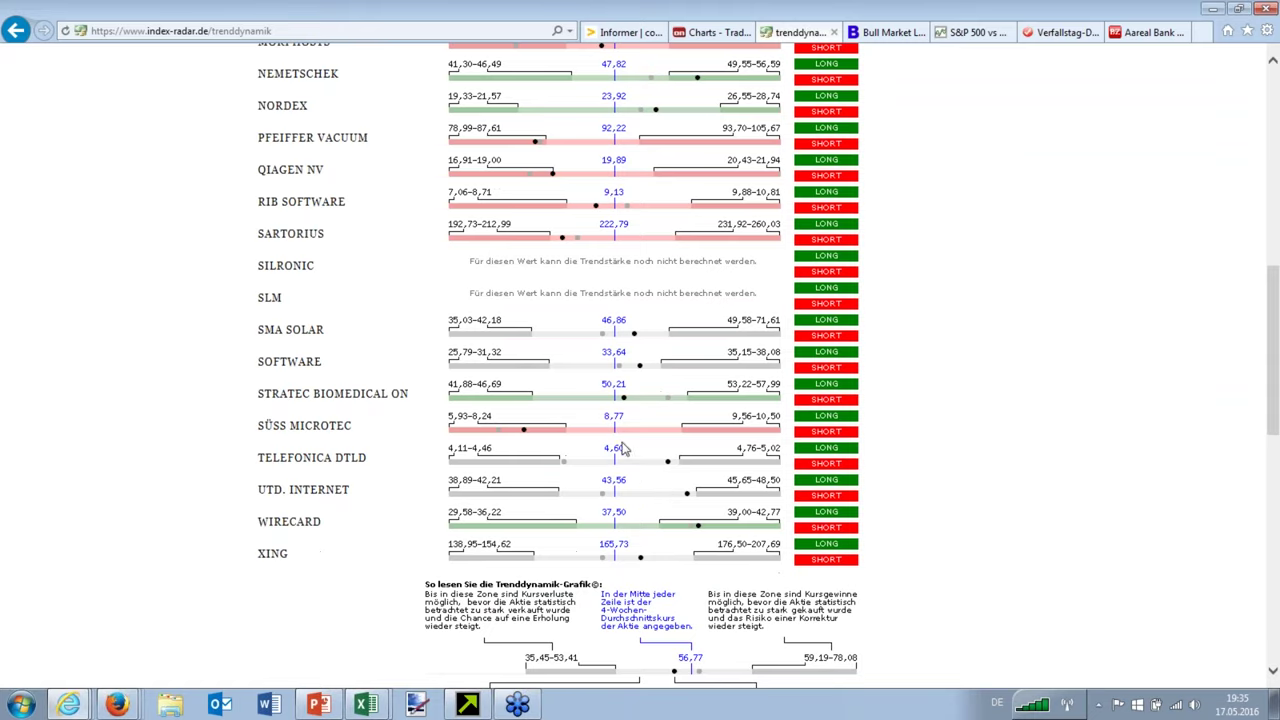